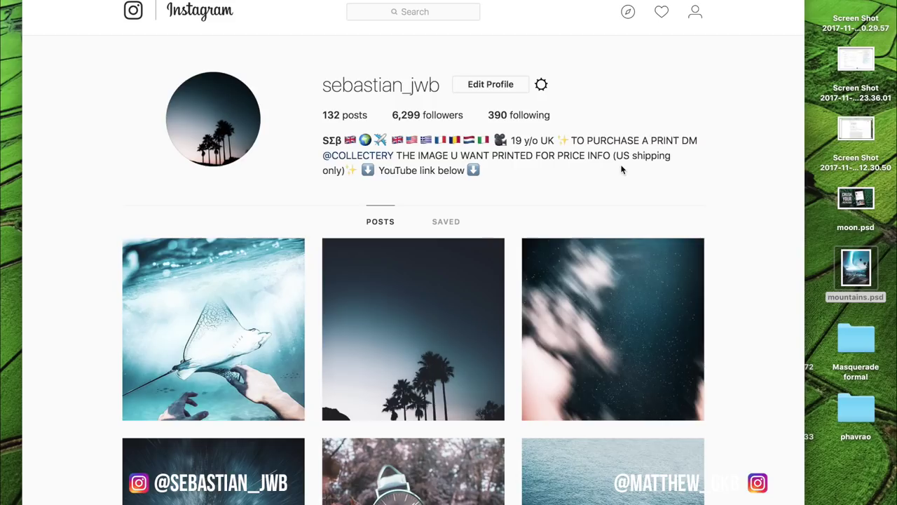
Browse the open Instagram profile and view the ray, space and astronaut posts at full size
scroll(621, 168, down, 5)
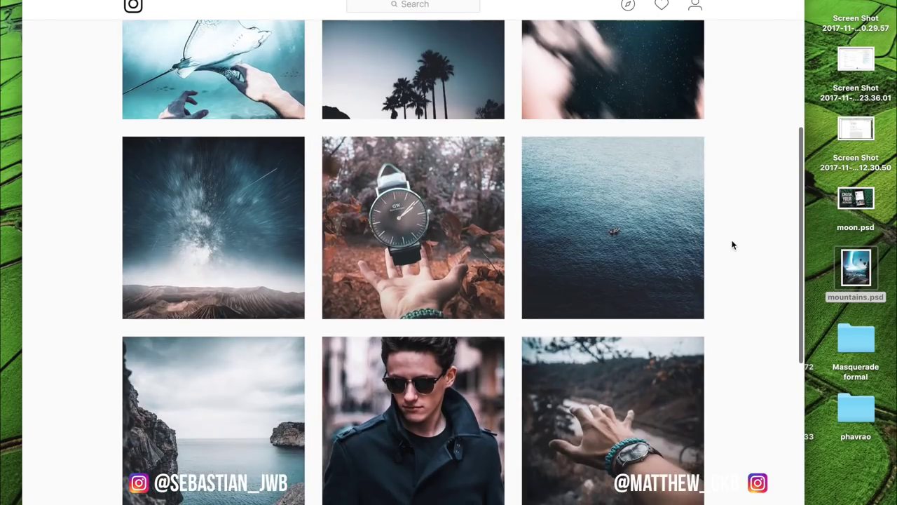
scroll(696, 150, up, 2)
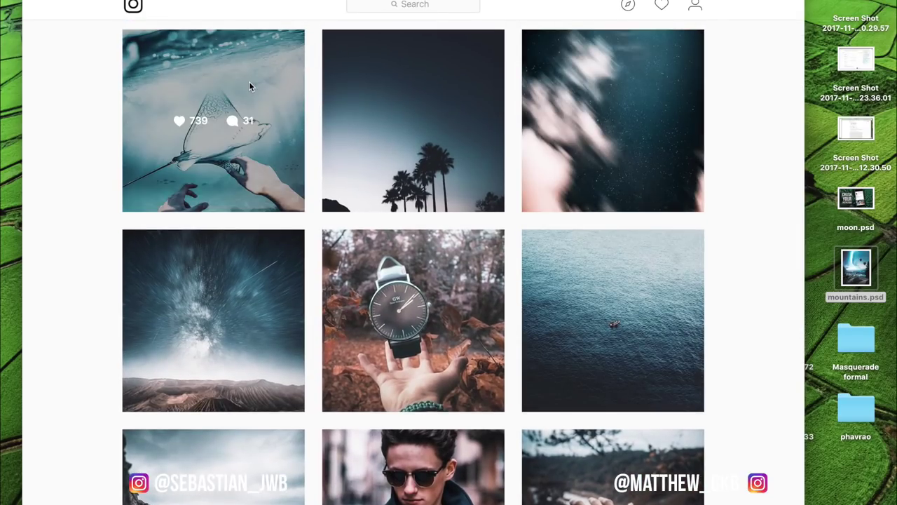
click(249, 85)
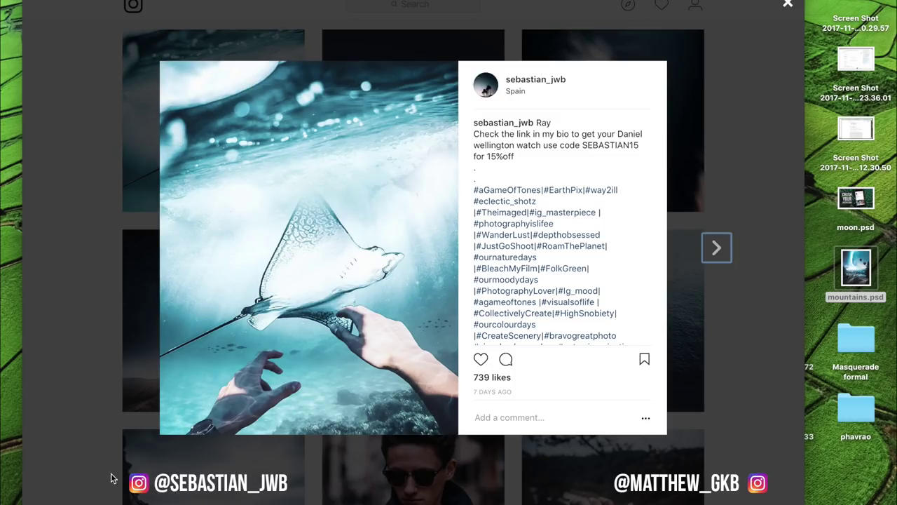
click(96, 307)
click(251, 349)
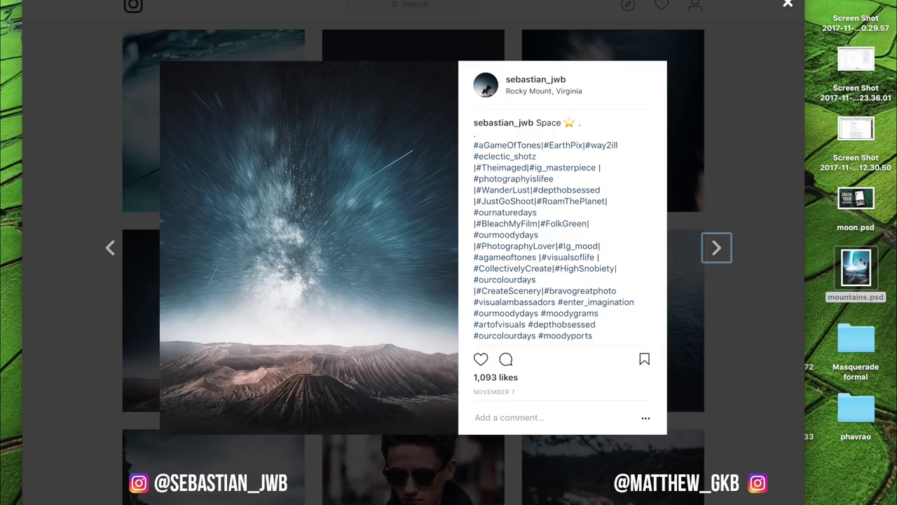
click(788, 5)
scroll(633, 222, down, 5)
click(673, 281)
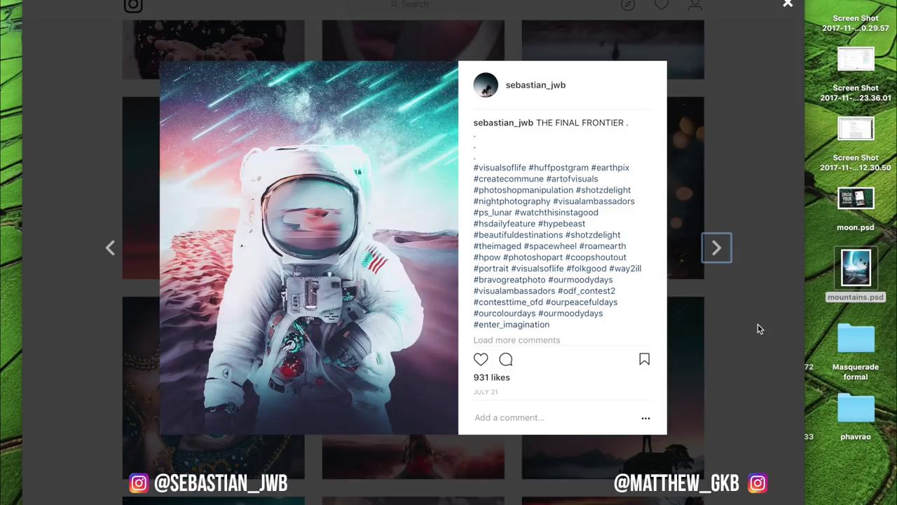
click(788, 6)
Search Instagram for the second creator's profile, open it and look through the posted photos
click(453, 2)
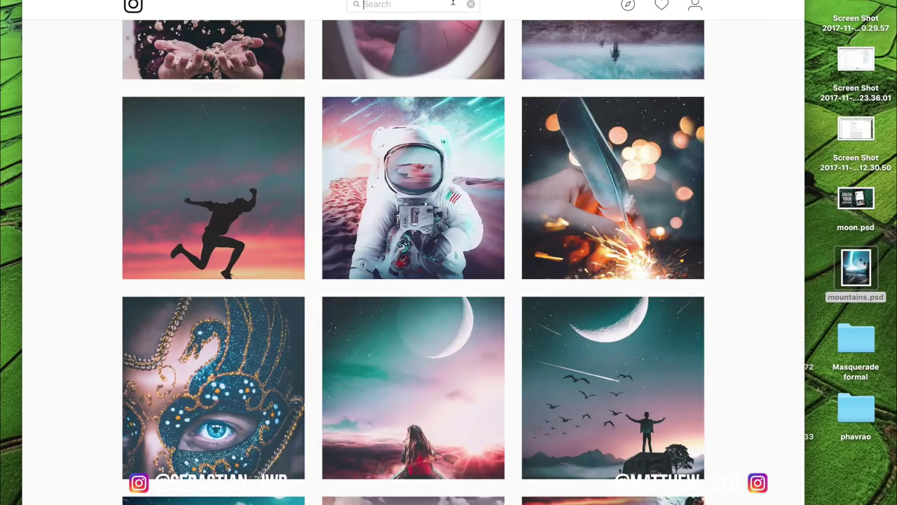
text(matthew)
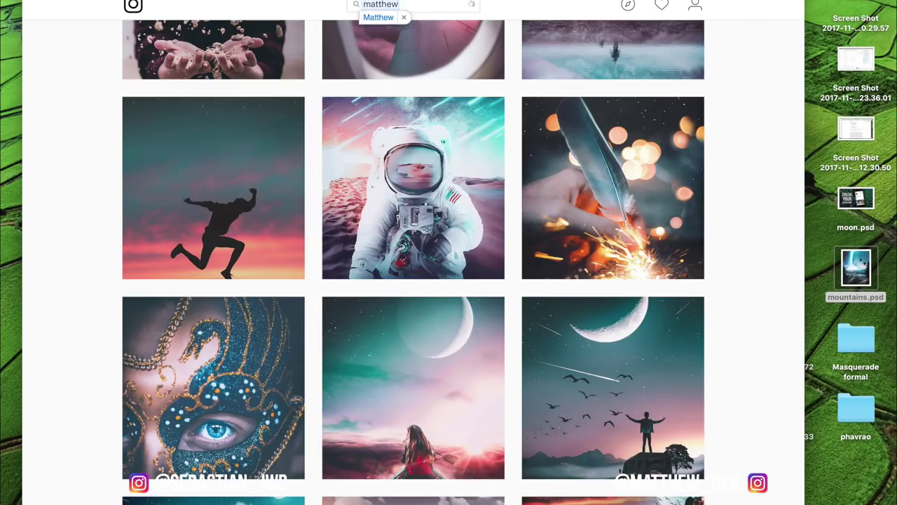
text(_gkb)
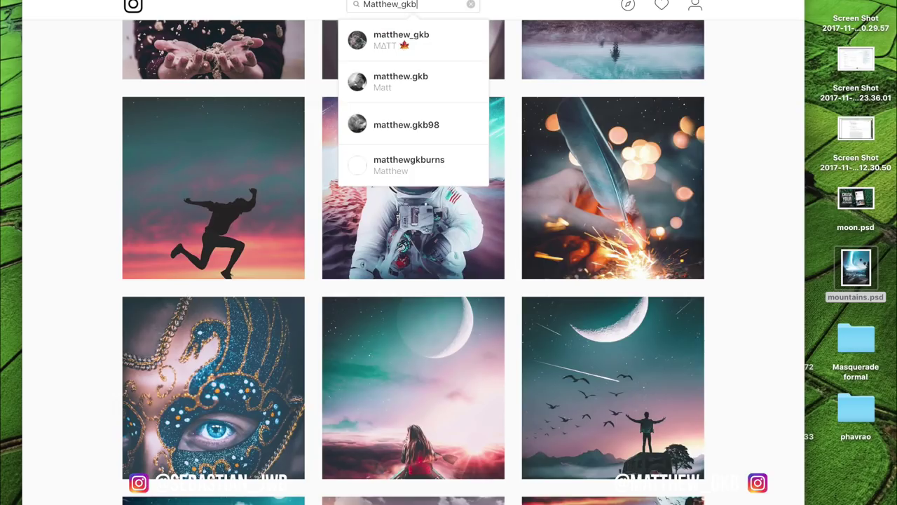
click(400, 52)
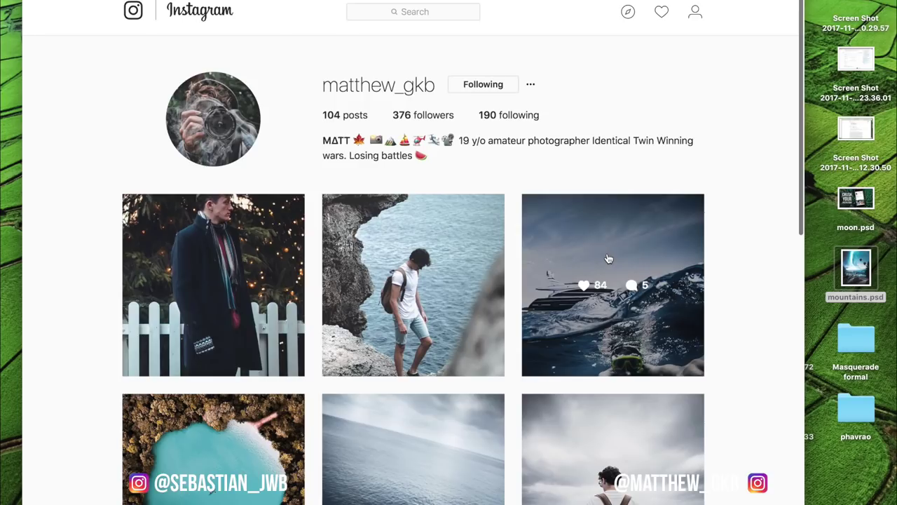
scroll(783, 220, down, 3)
scroll(783, 220, down, 4)
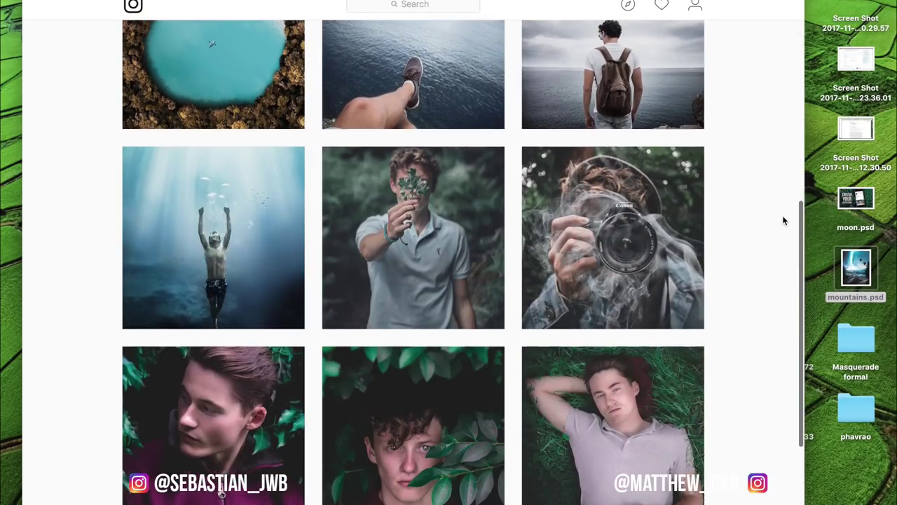
scroll(783, 220, up, 8)
scroll(468, 368, down, 2)
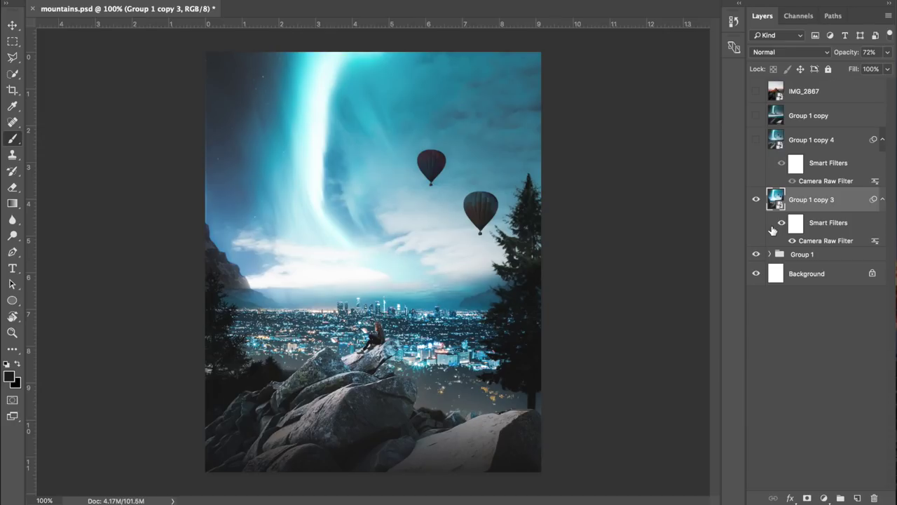
In mountains.psd in Photoshop, expand Group 1 and hide the Group 1 copy 3 layer to examine the layer stack
click(770, 254)
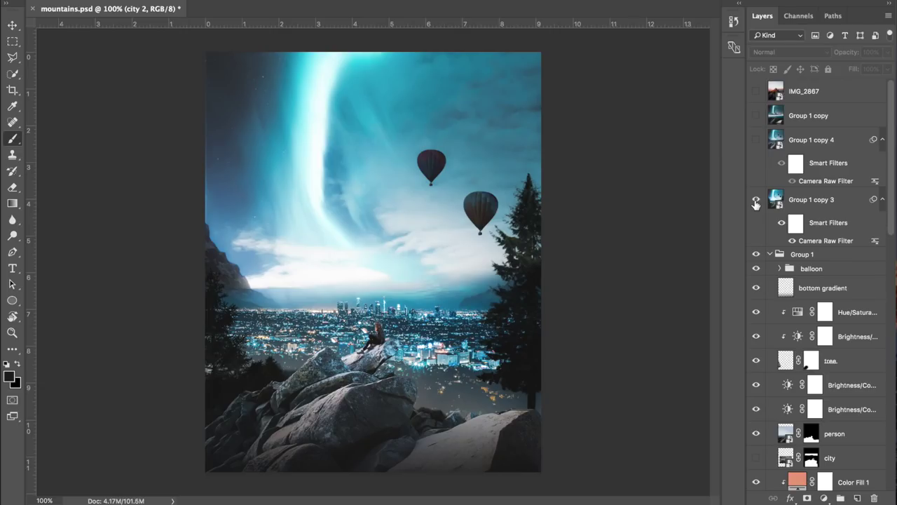
click(756, 203)
scroll(817, 289, down, 5)
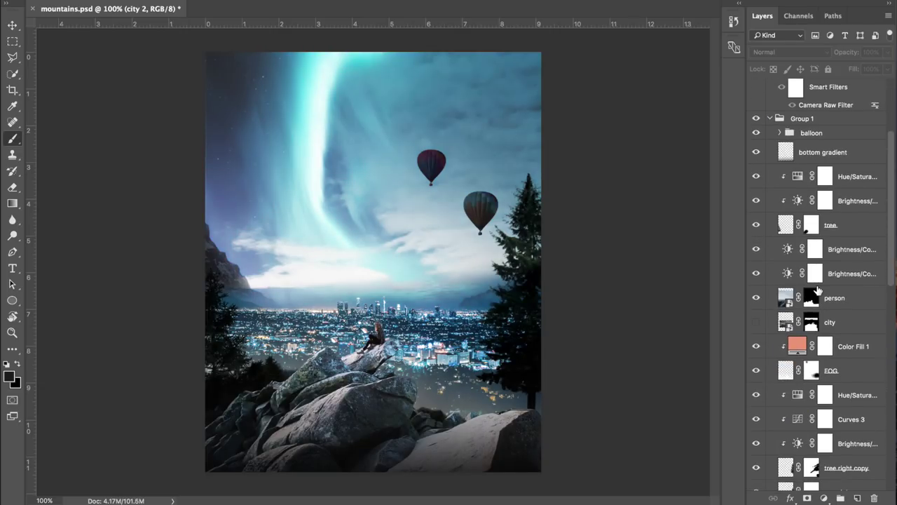
scroll(817, 289, down, 10)
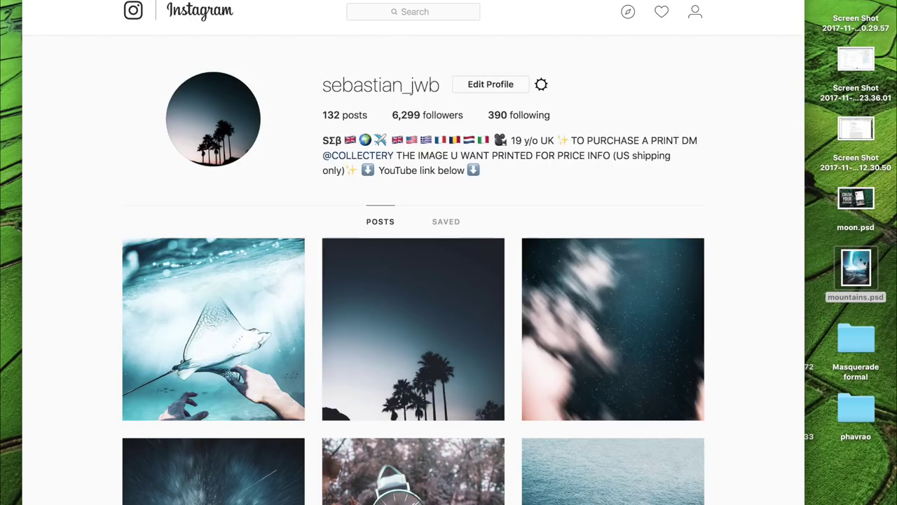
Open the Unsplash website in the browser and look through its trending photos
key(Return)
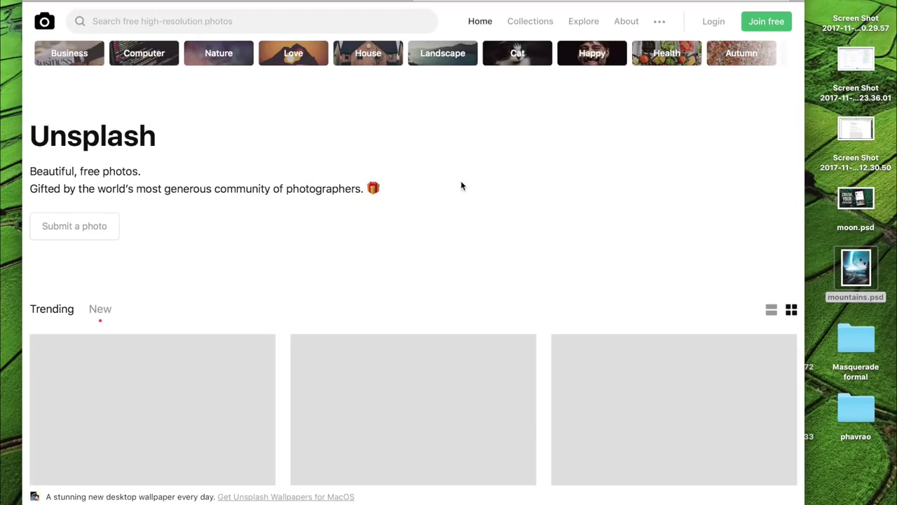
scroll(351, 153, down, 3)
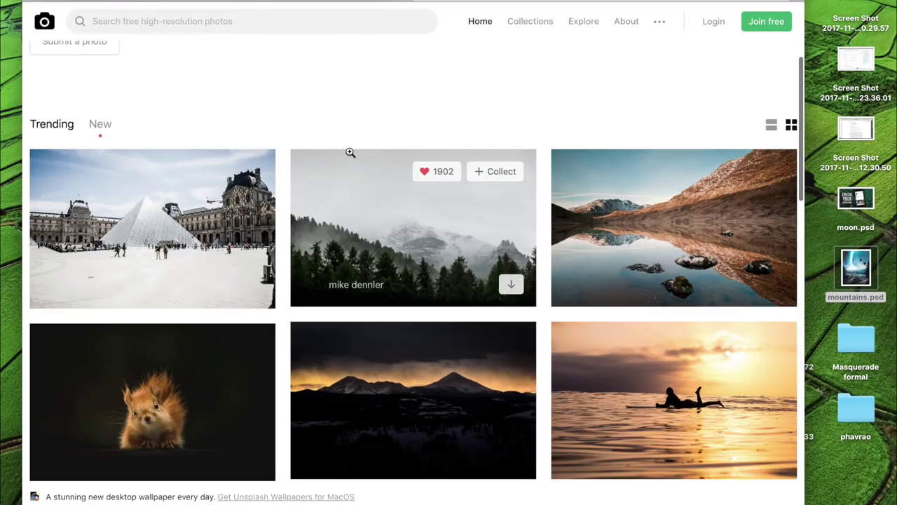
scroll(621, 198, down, 2)
scroll(491, 287, down, 5)
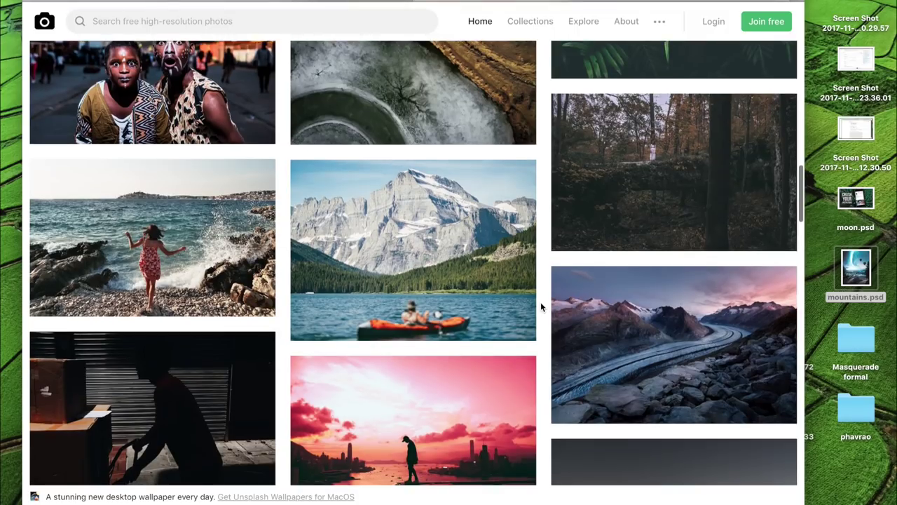
scroll(540, 307, up, 10)
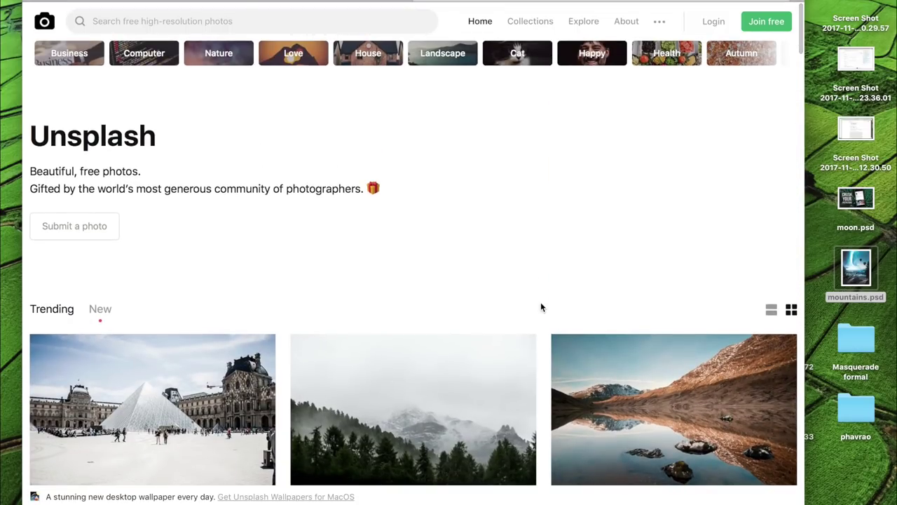
scroll(541, 306, down, 2)
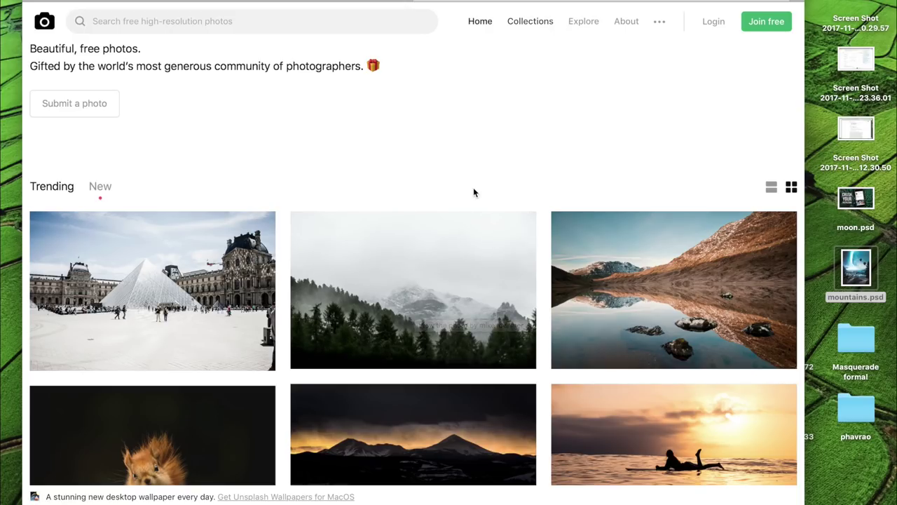
Search Unsplash for "city" and look through the resulting photos
click(193, 21)
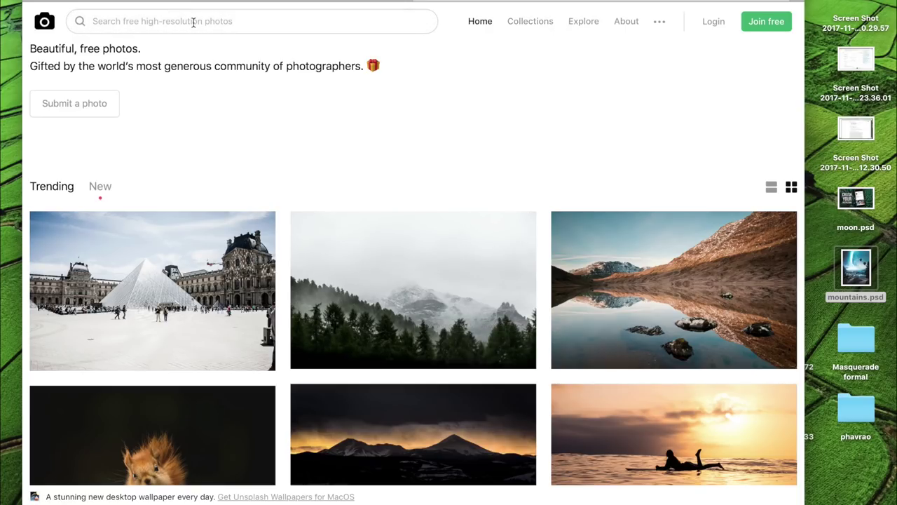
text(city)
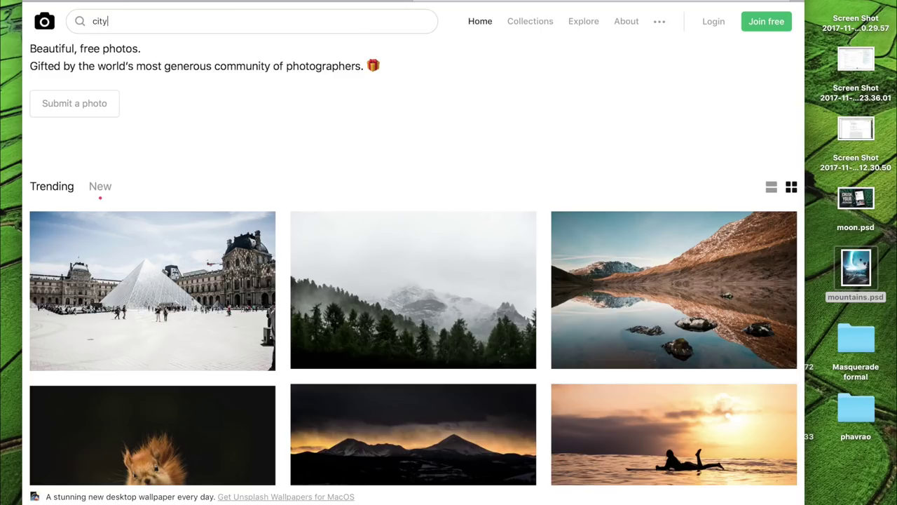
key(Return)
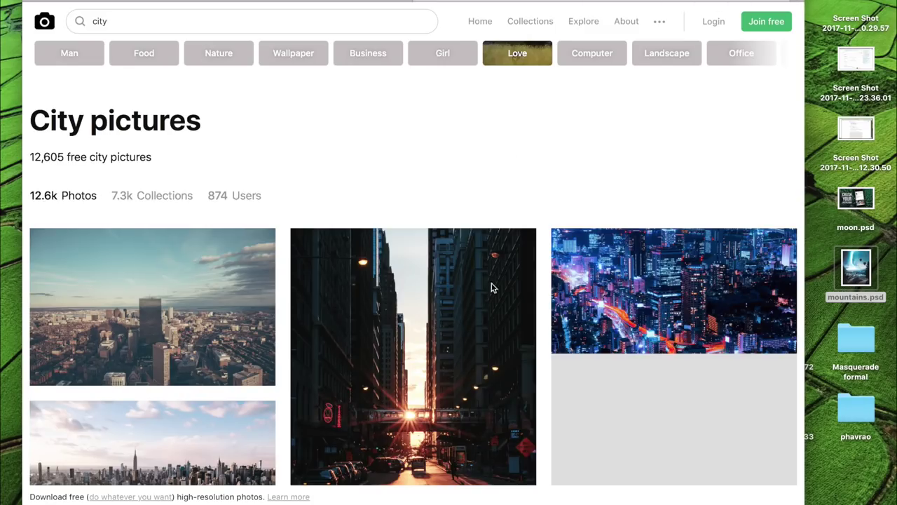
scroll(488, 304, down, 3)
scroll(487, 303, down, 3)
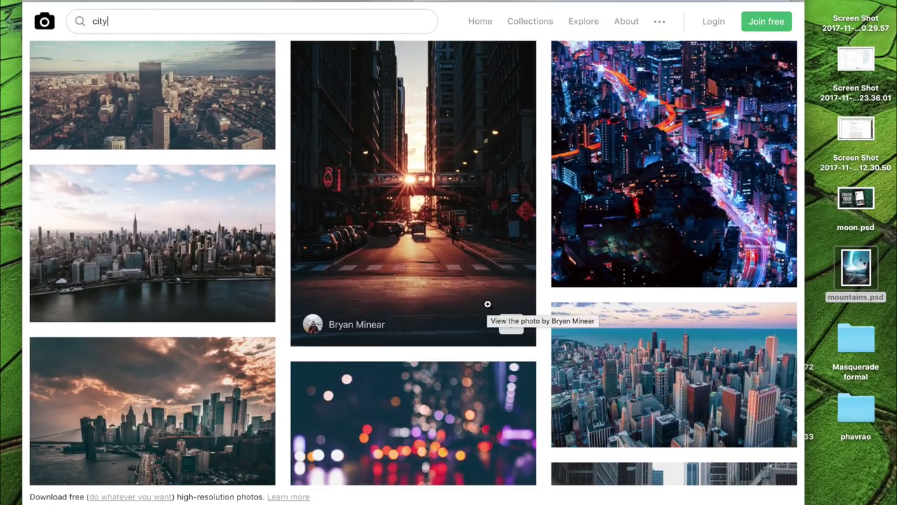
scroll(487, 304, down, 6)
scroll(488, 304, down, 8)
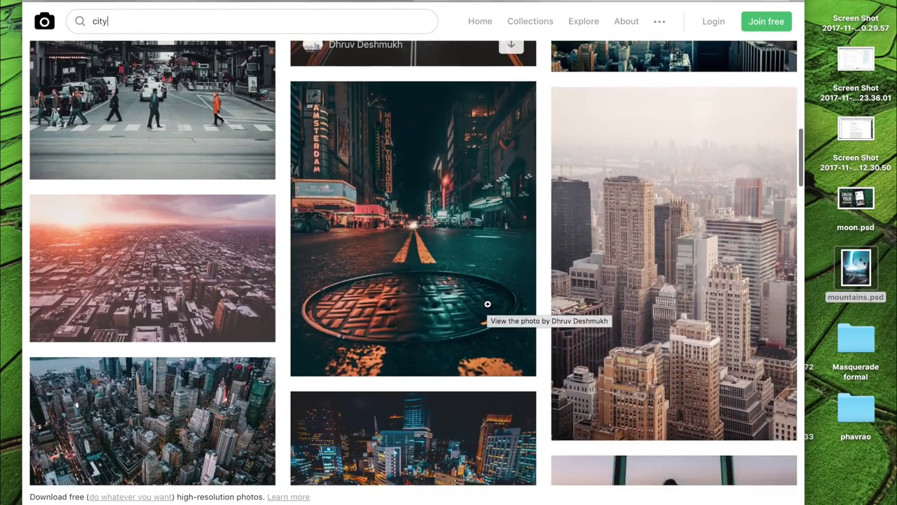
Check the city area of the mountains.psd composite in Photoshop, and keep browsing the Unsplash city photos for a suitable night skyline
key(super+Tab)
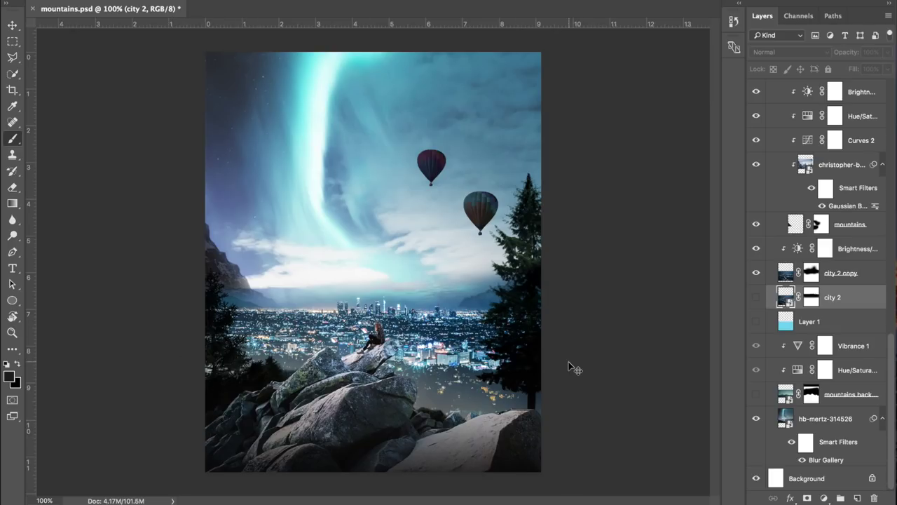
key(super+Tab)
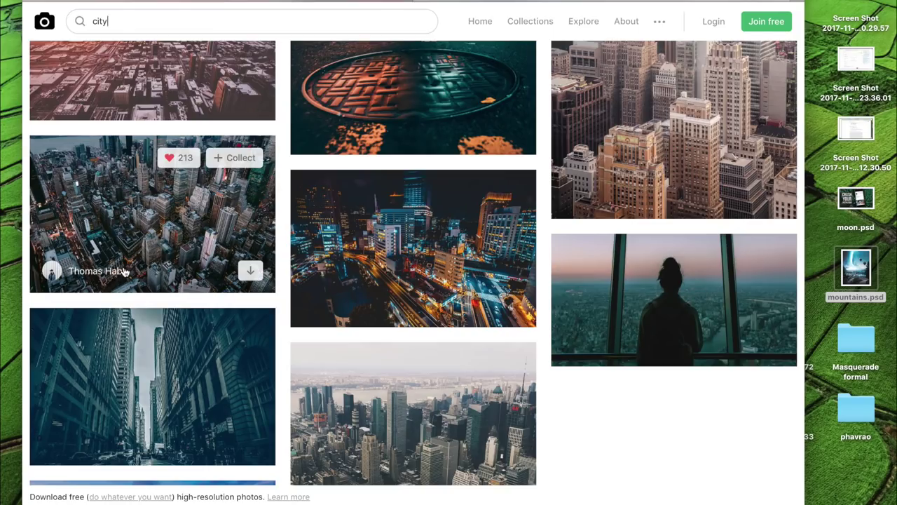
scroll(296, 349, down, 3)
scroll(454, 365, down, 10)
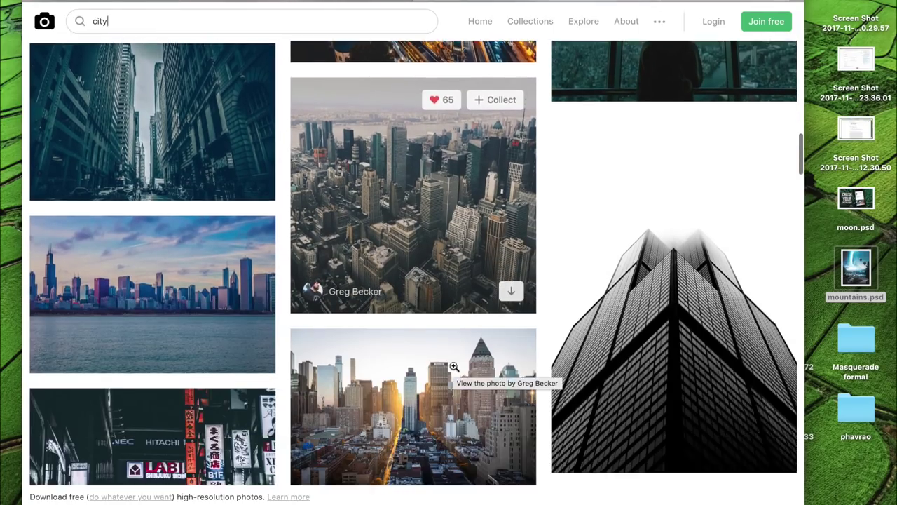
scroll(453, 365, down, 1)
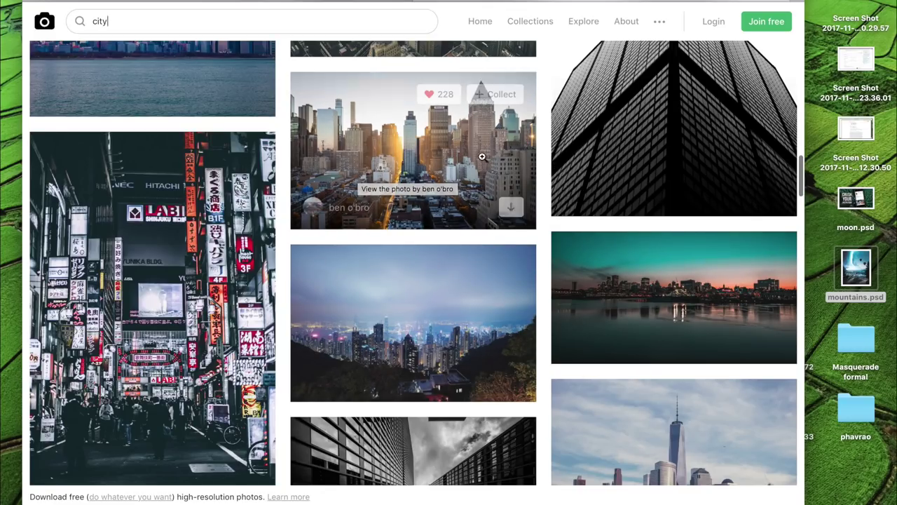
scroll(406, 378, down, 1)
mouse_move(480, 195)
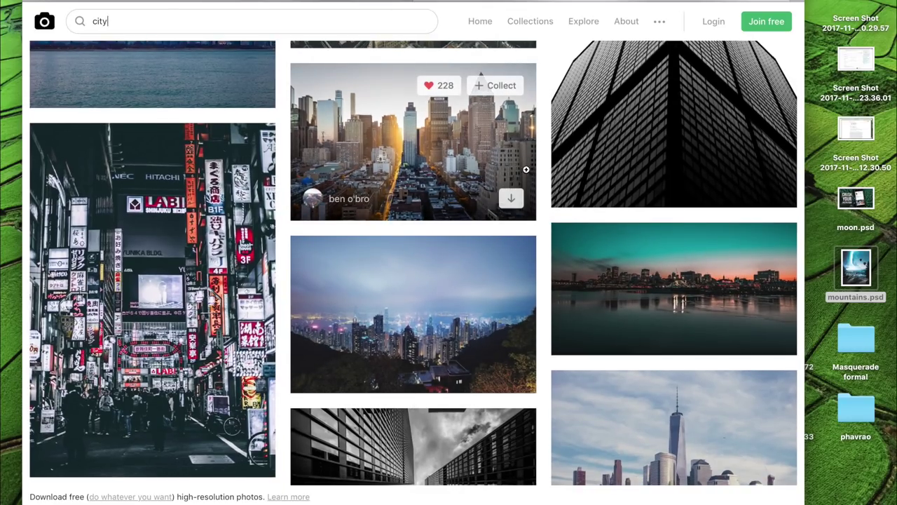
scroll(443, 279, down, 5)
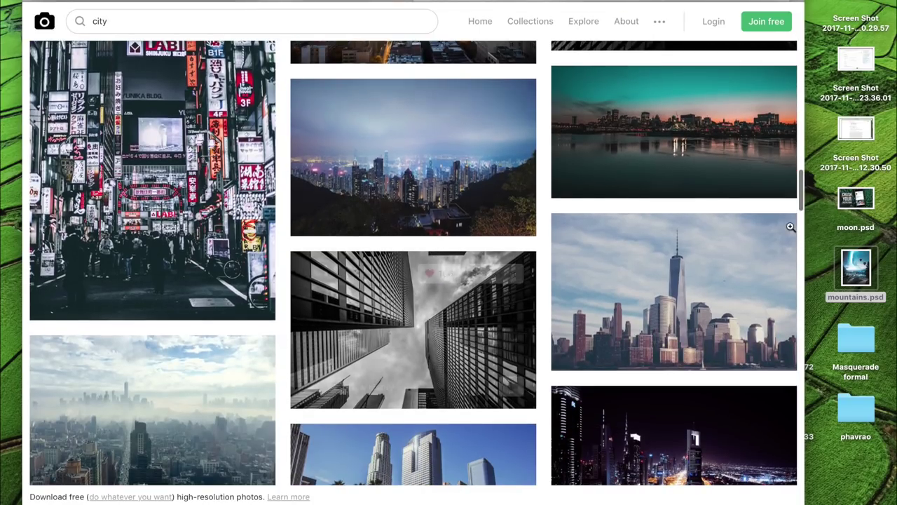
scroll(499, 378, down, 10)
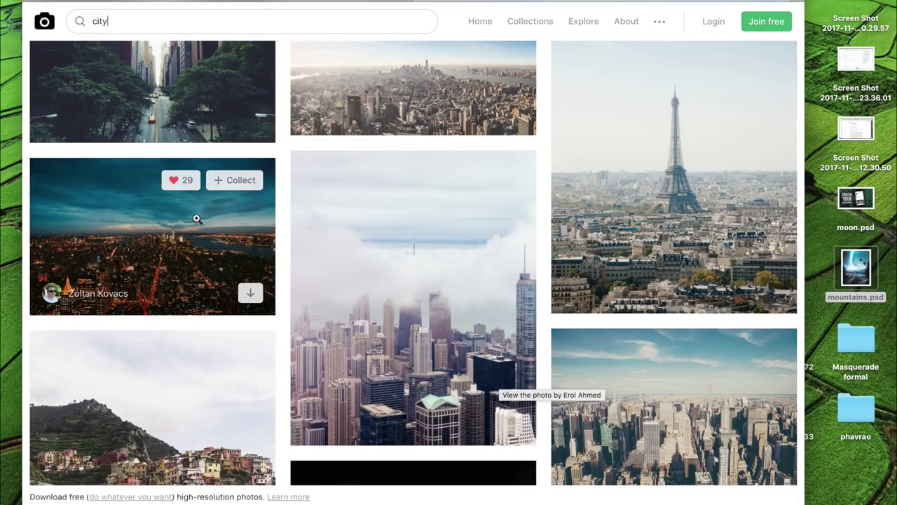
scroll(169, 218, down, 1)
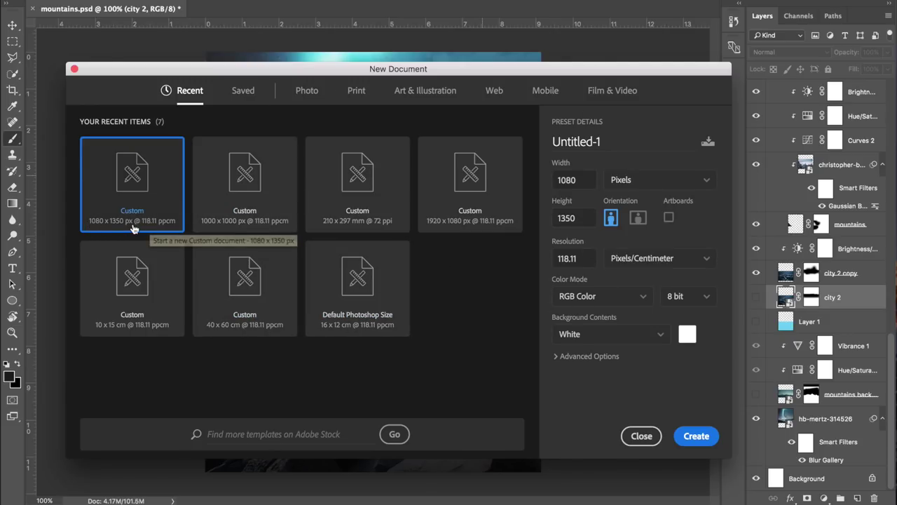
Create a 1080 x 1350 px document at 118.11 pixels/centimeter in Photoshop, and return to mountains.psd to check its layers
double_click(127, 182)
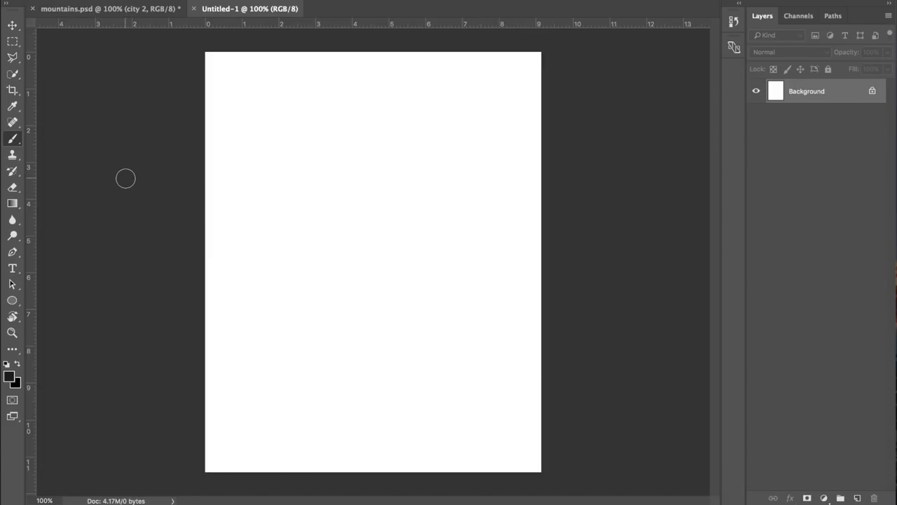
key(ctrl+Tab)
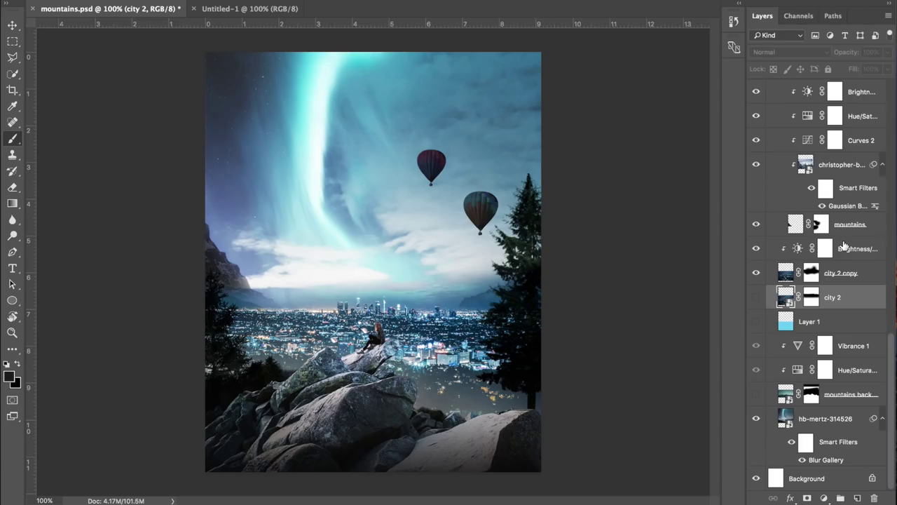
scroll(844, 244, up, 3)
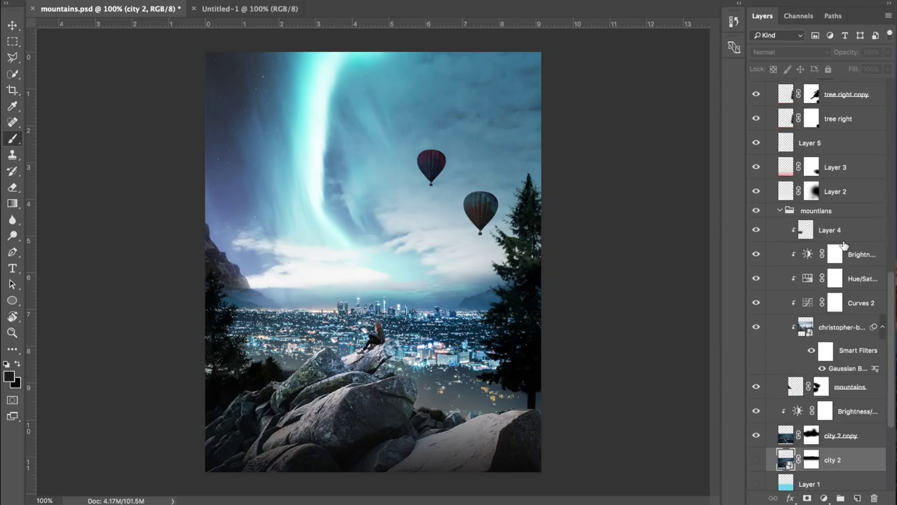
Collapse the mountians layer group in mountains.psd, look through its layers, and return to the Untitled-1 document
click(779, 211)
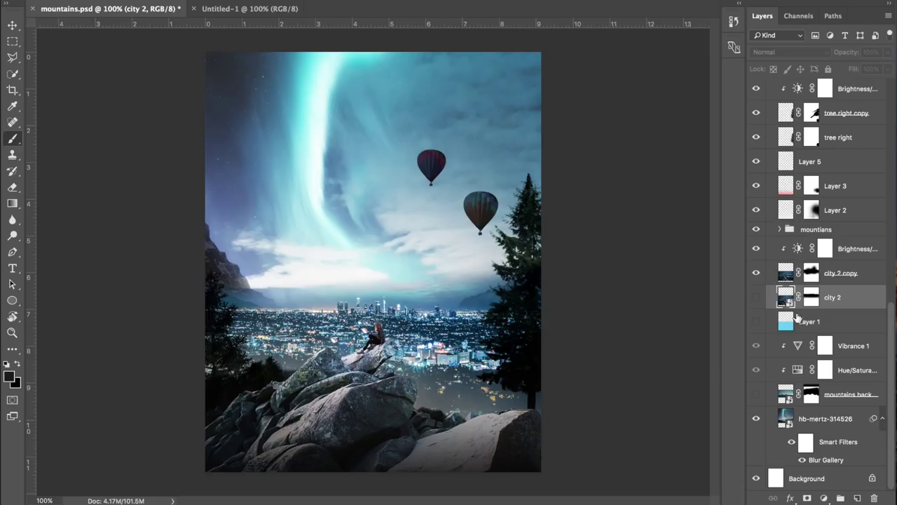
scroll(790, 354, up, 5)
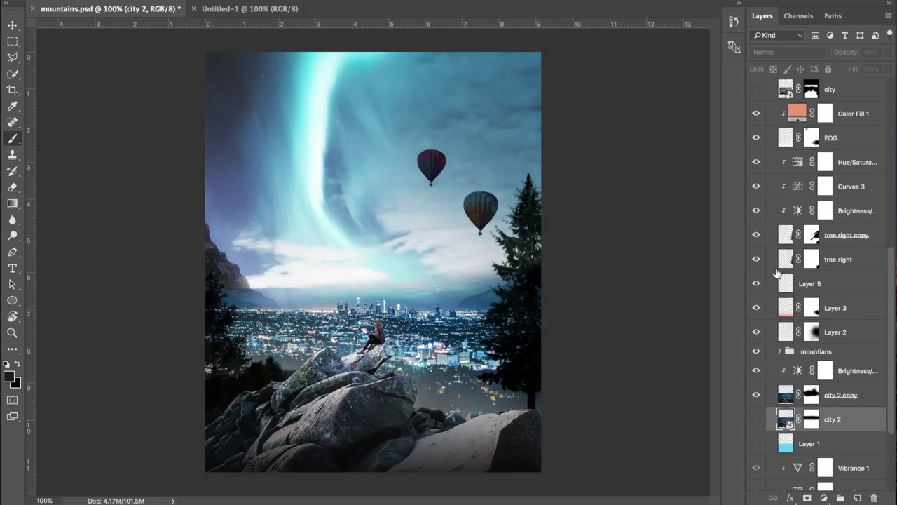
key(ctrl+Tab)
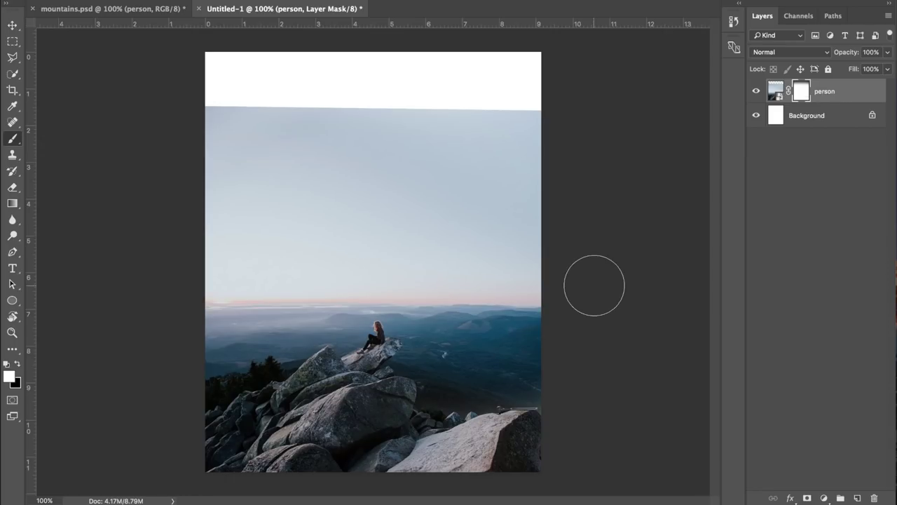
click(140, 9)
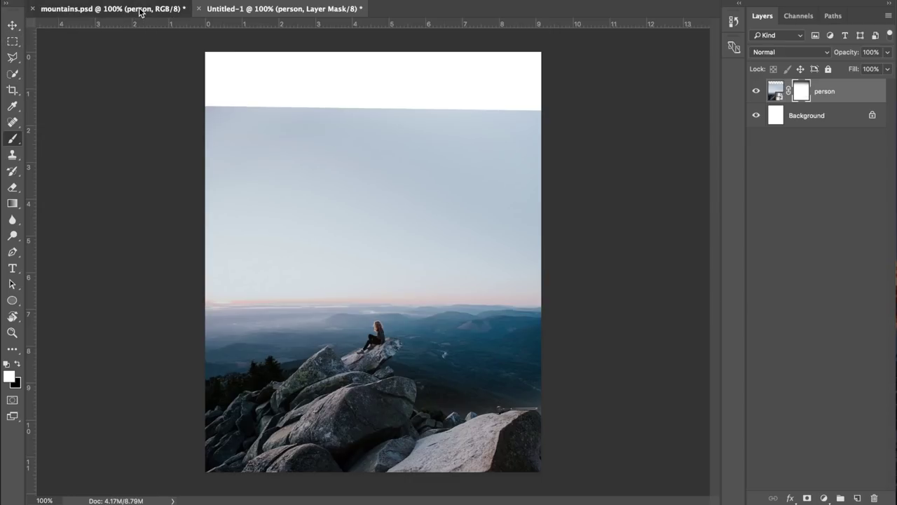
click(247, 10)
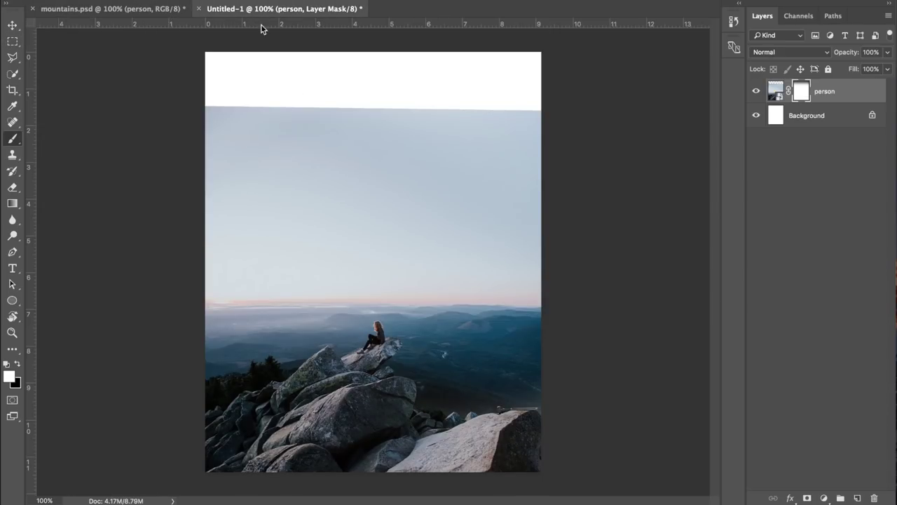
Select the sky and valley behind the woman and rocks with the Quick Selection tool, and try masking the person layer with that selection
click(8, 74)
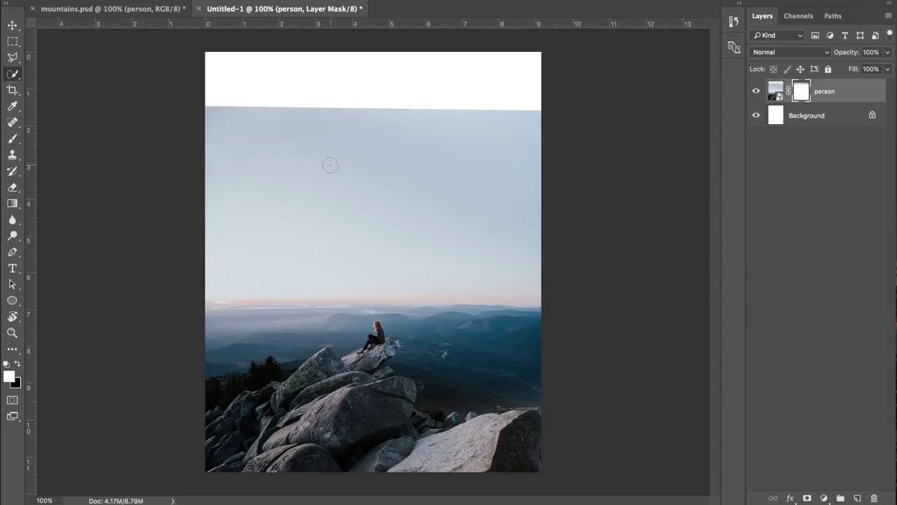
drag(190, 112, 264, 156)
mouse_move(250, 385)
mouse_down()
mouse_move(425, 361)
mouse_move(576, 428)
mouse_up()
drag(369, 366, 373, 360)
click(808, 498)
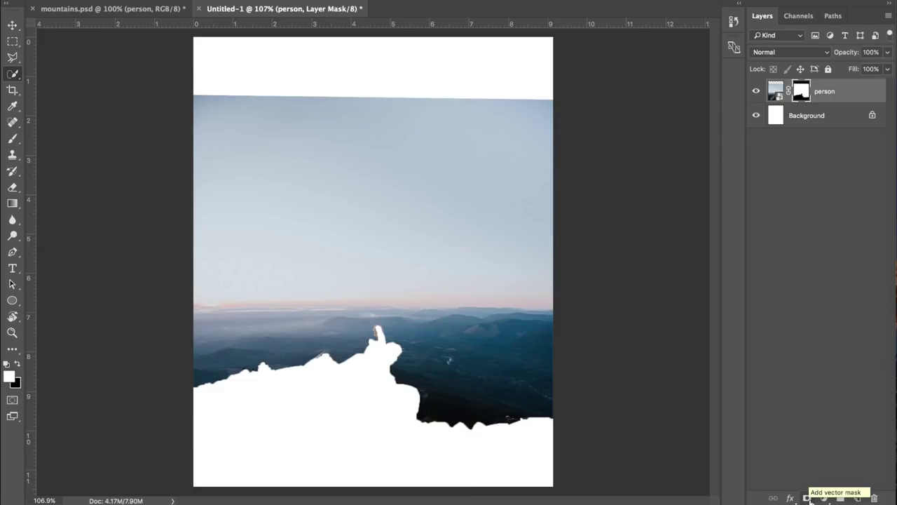
key(ctrl+z)
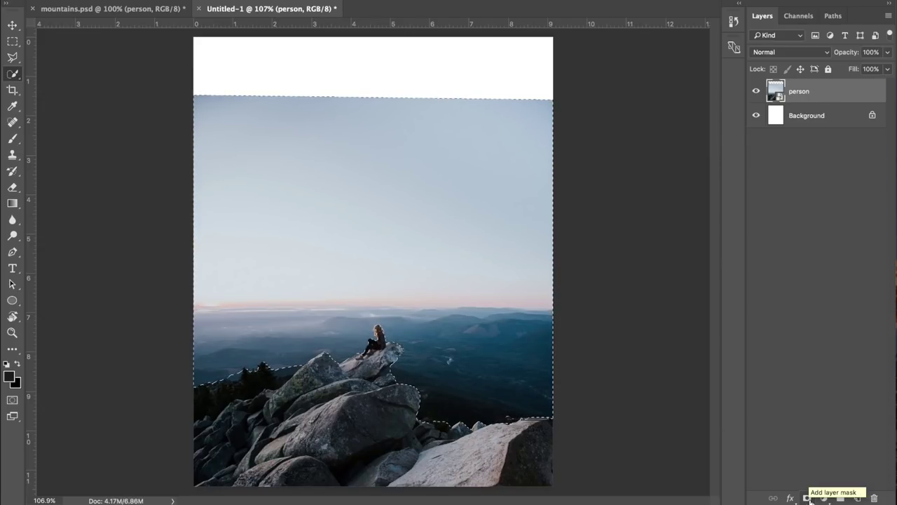
Invert the selection and mask the person layer to keep only the woman and the rocks
key(ctrl+shift+i)
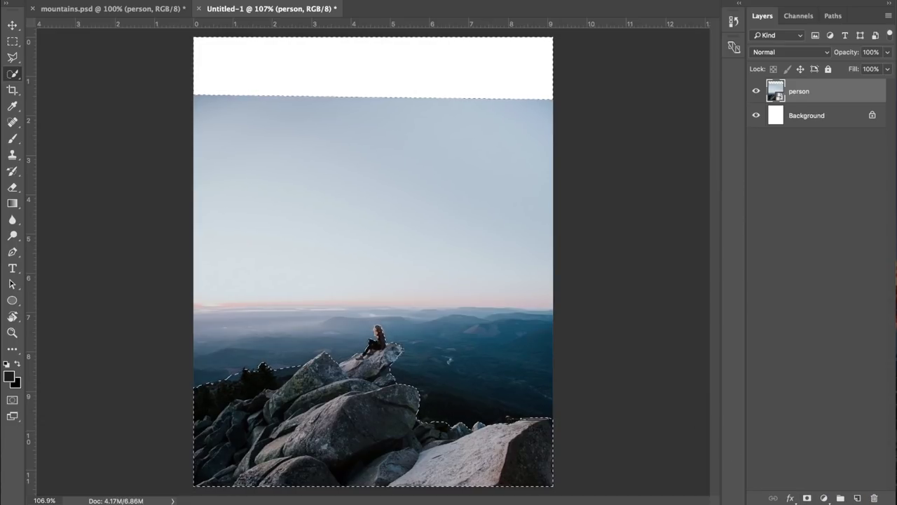
key(super+shift+slash)
text(invert)
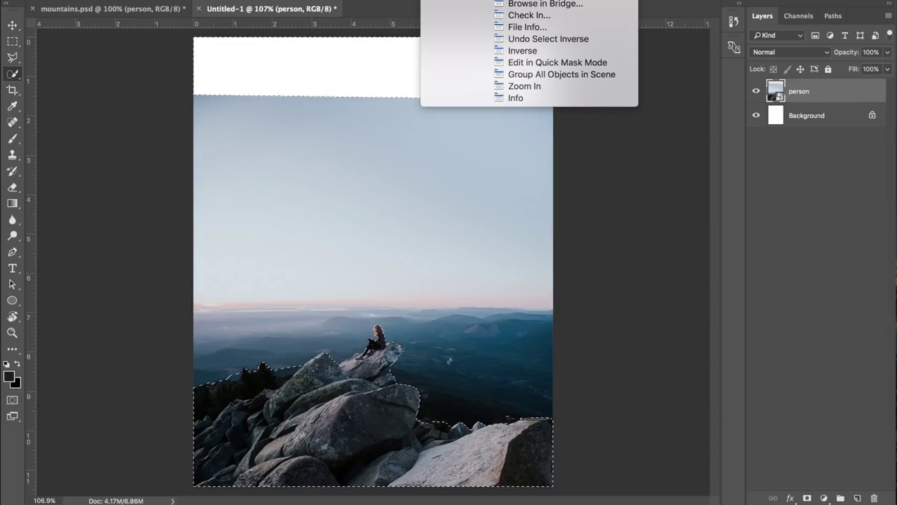
key(Down)
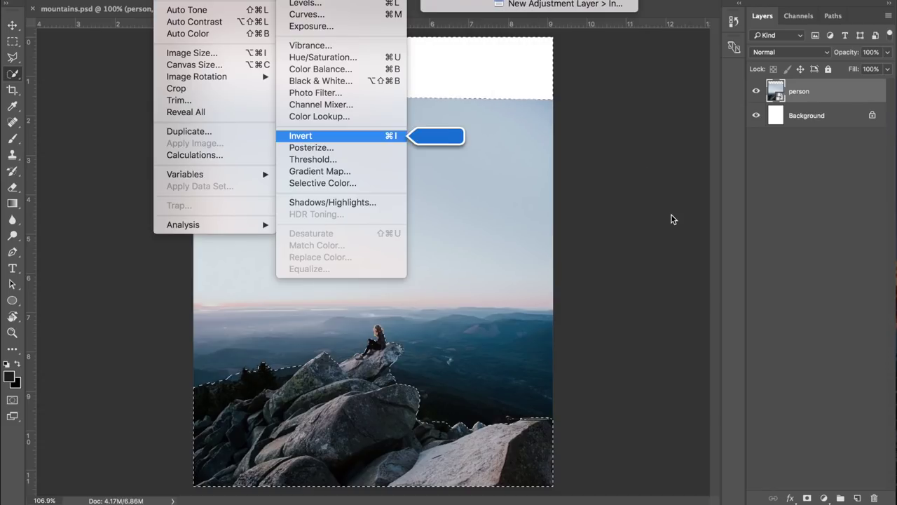
key(Escape)
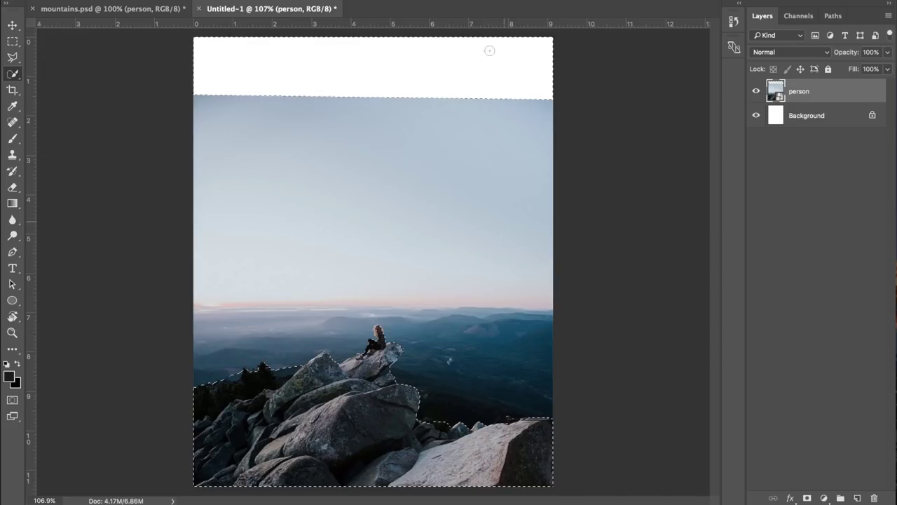
click(807, 497)
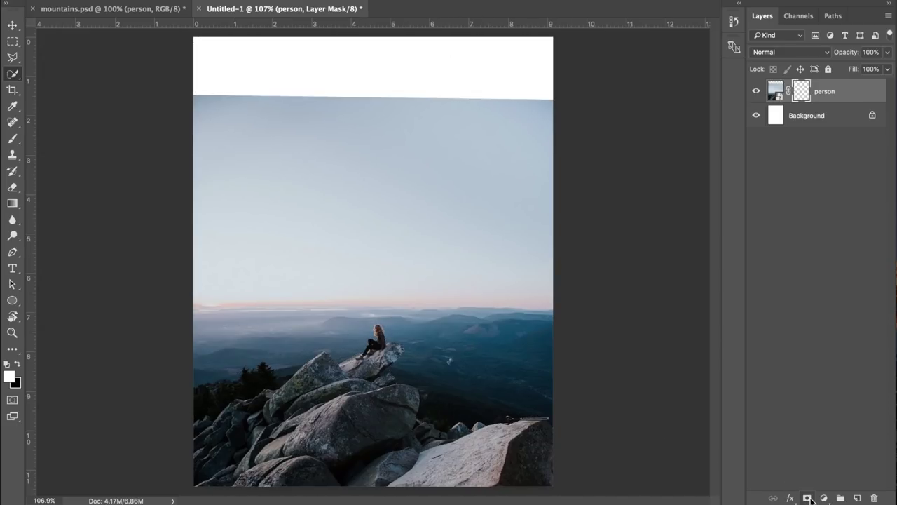
key(ctrl+i)
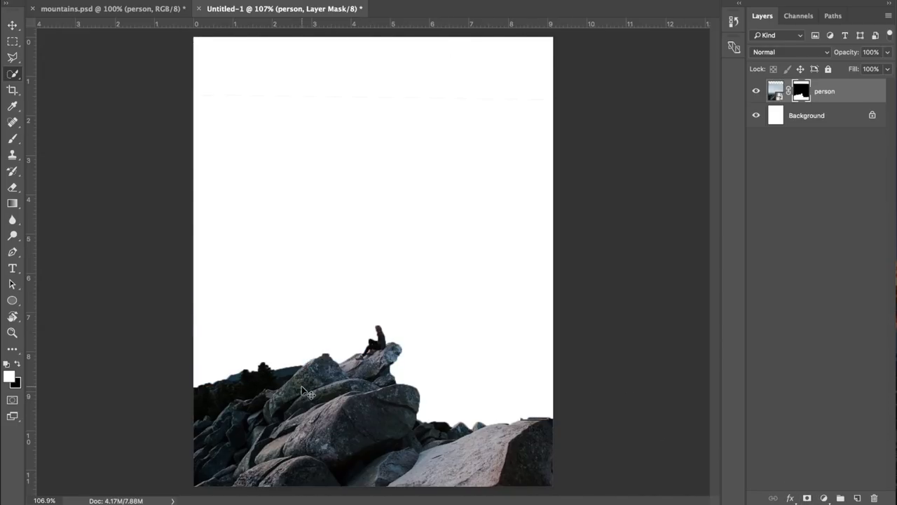
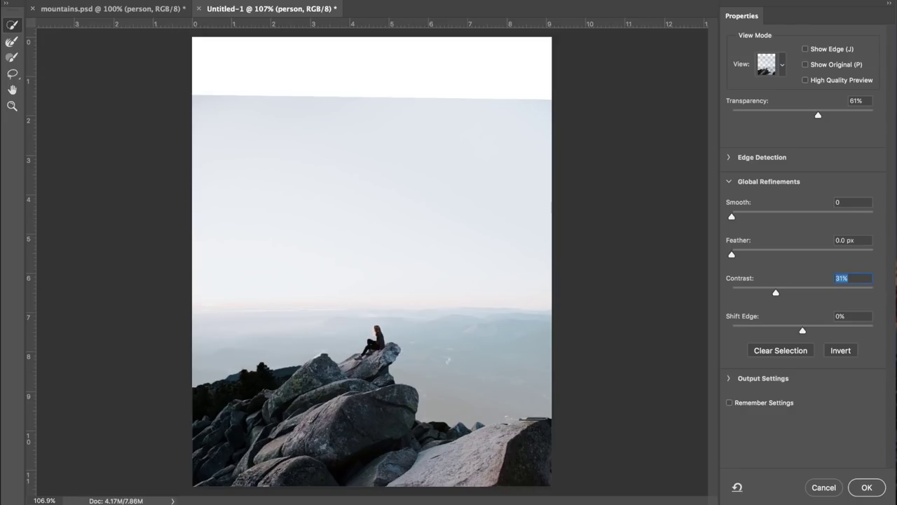
Refine the selection around the woman's hair in Select and Mask, set Feather to 1.0 px, and mask the person layer with the result
scroll(406, 400, up, 5)
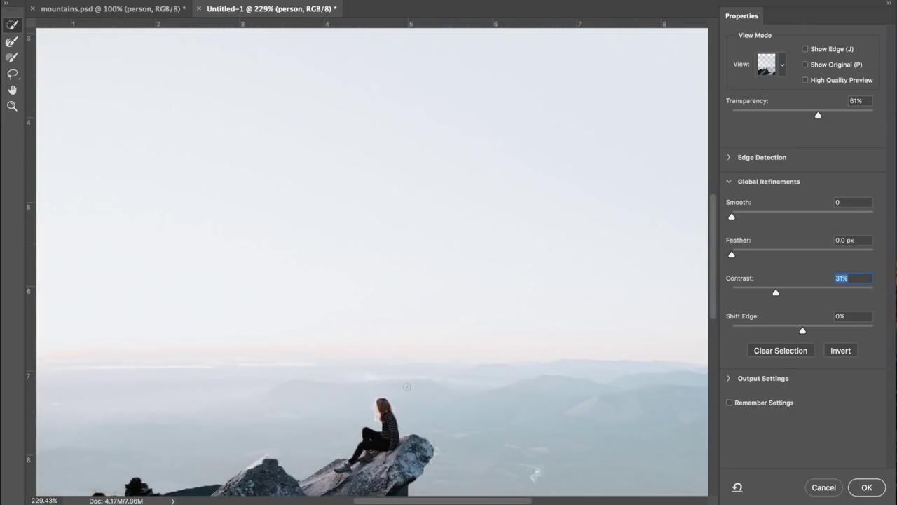
scroll(400, 351, down, 3)
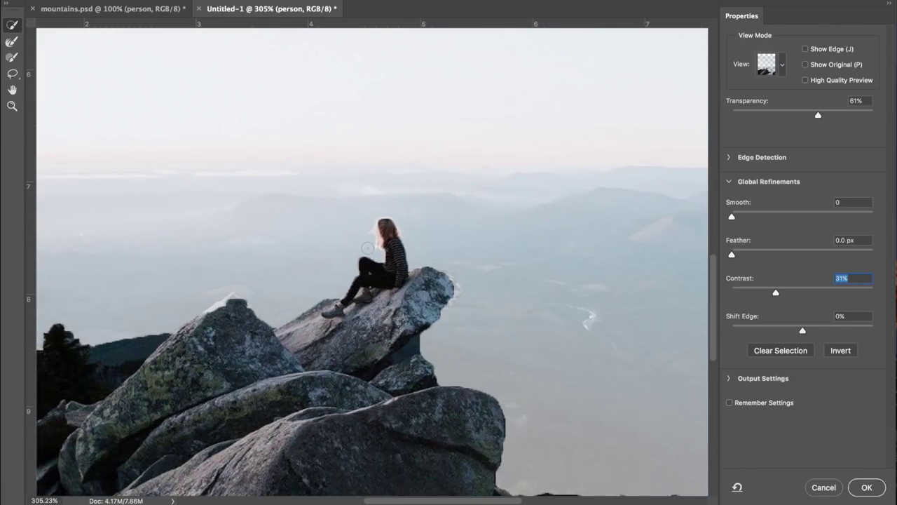
drag(384, 234, 376, 244)
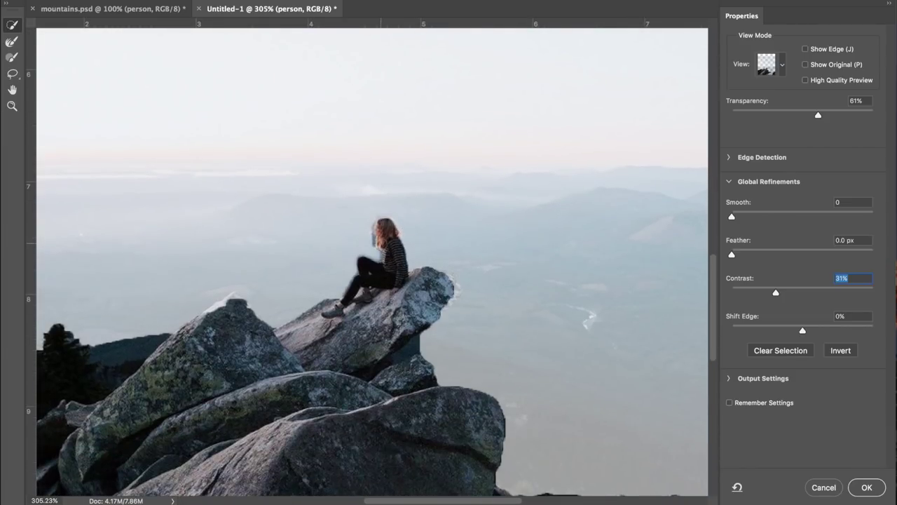
click(740, 254)
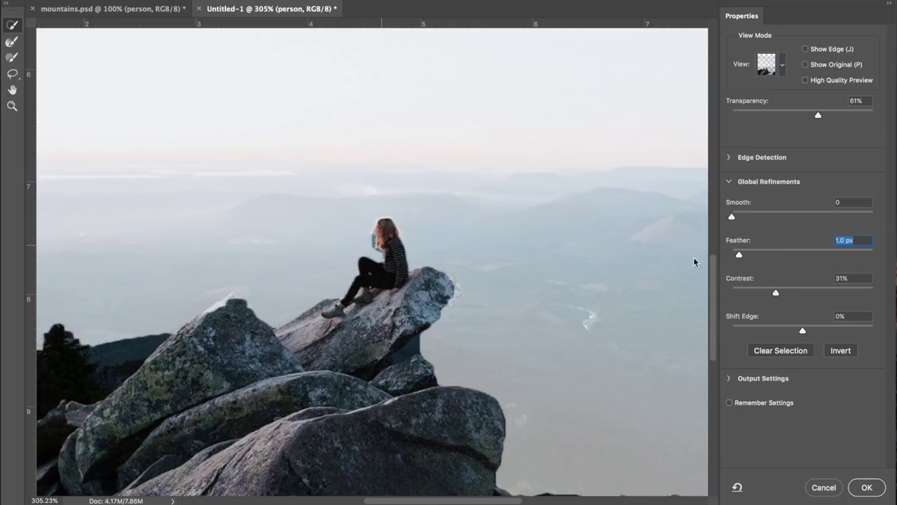
scroll(390, 349, left, 5)
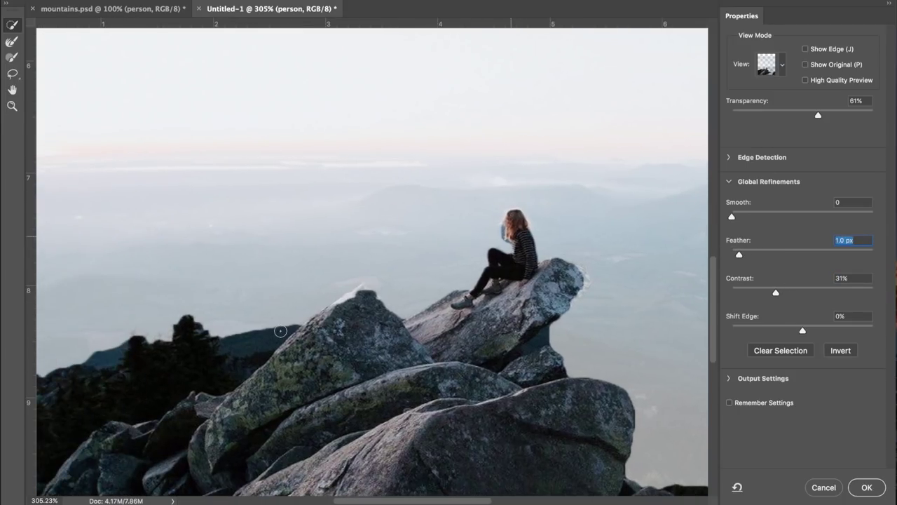
key(ctrl+0)
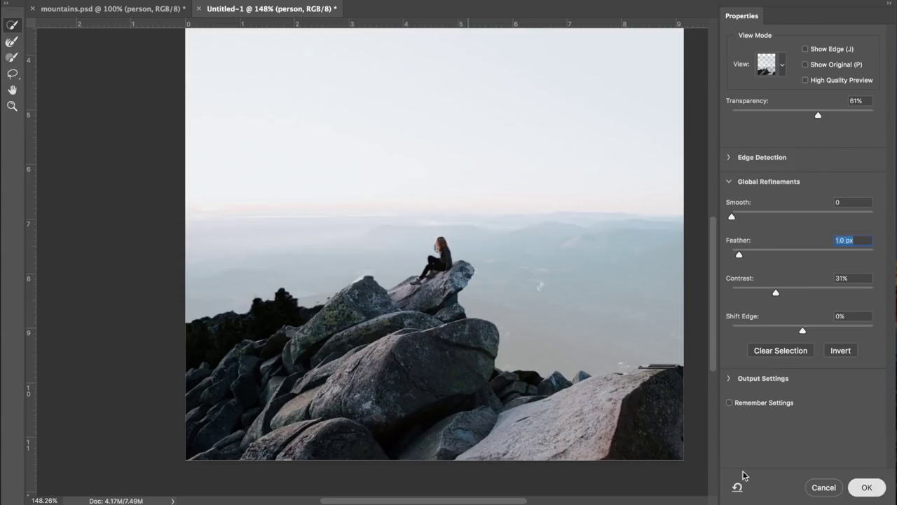
key(Return)
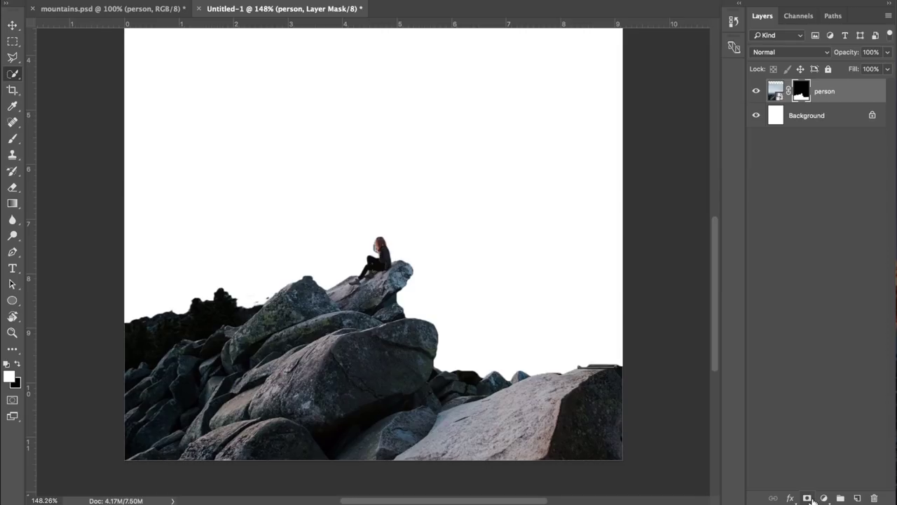
Paint black on the person layer's mask with a soft 9 px brush to hide the blue background remnant beside the woman's face
scroll(505, 343, down, 3)
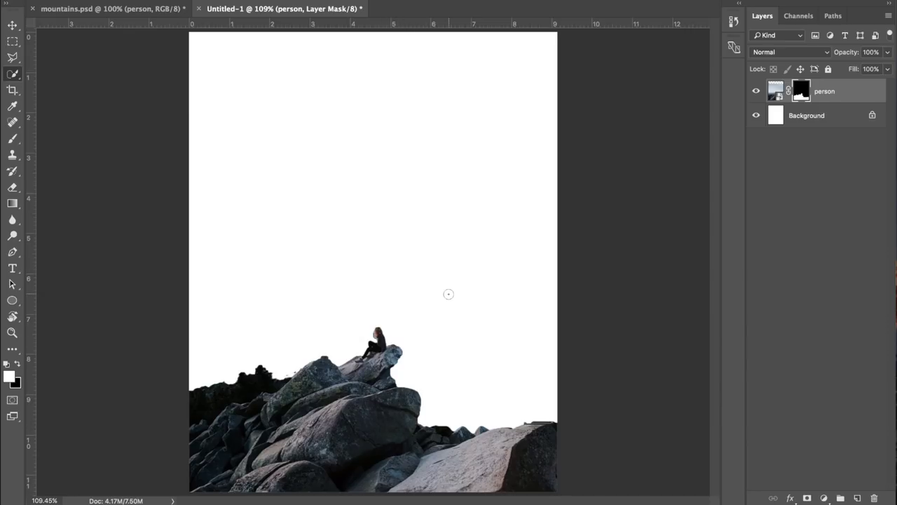
key(b)
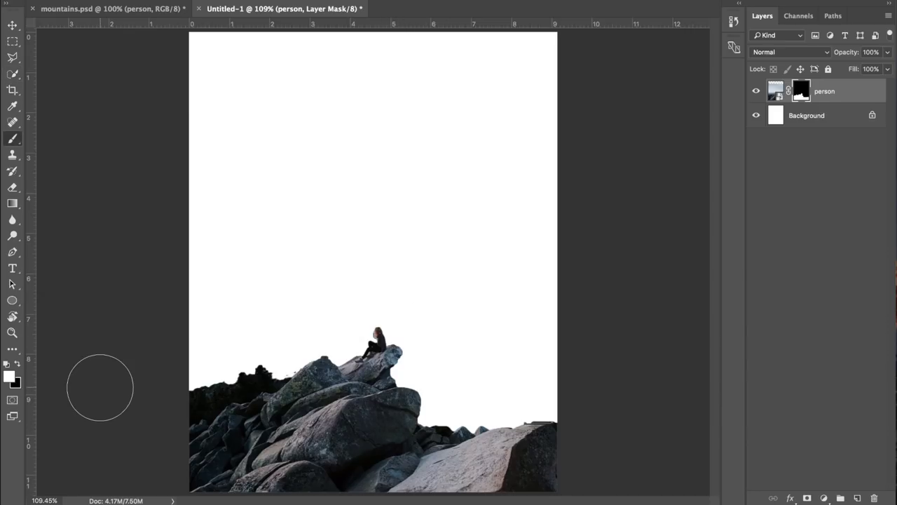
key(bracketleft)
key(bracketleft)
key(bracketleft)
key(bracketleft)
key(bracketleft)
key(bracketleft)
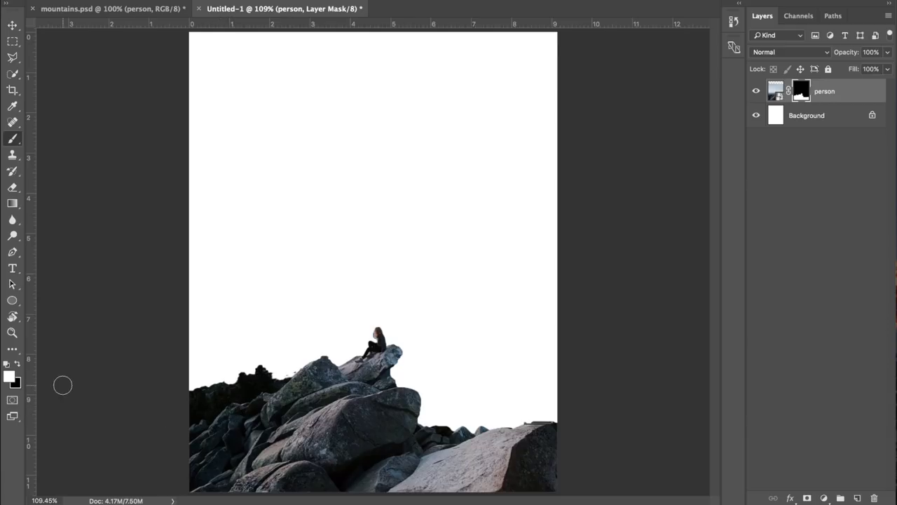
key(x)
scroll(327, 344, up, 5)
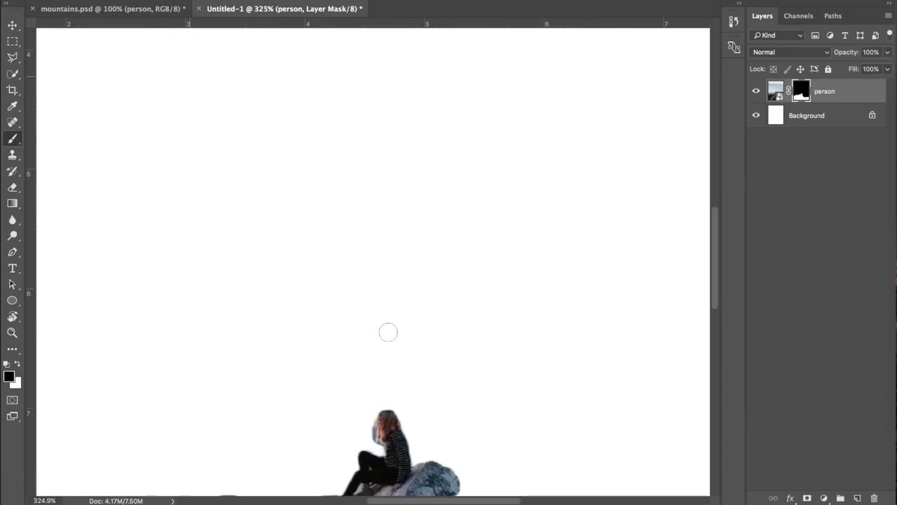
scroll(388, 330, down, 3)
scroll(382, 325, up, 3)
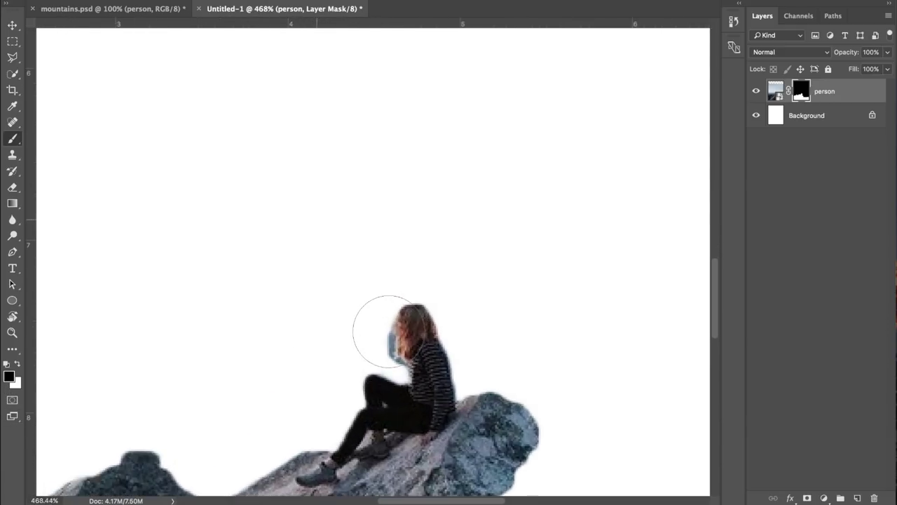
key(bracketleft)
key(bracketleft)
key(bracketleft)
key(bracketleft)
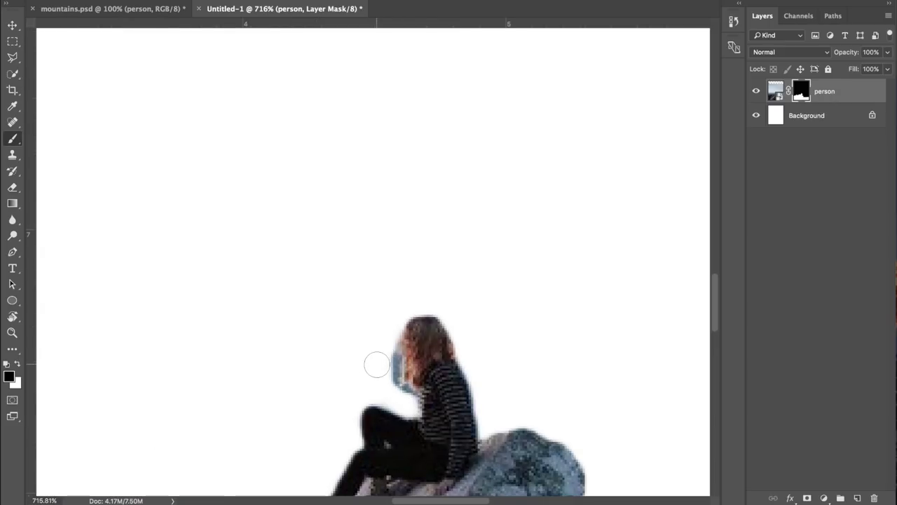
right_click(387, 360)
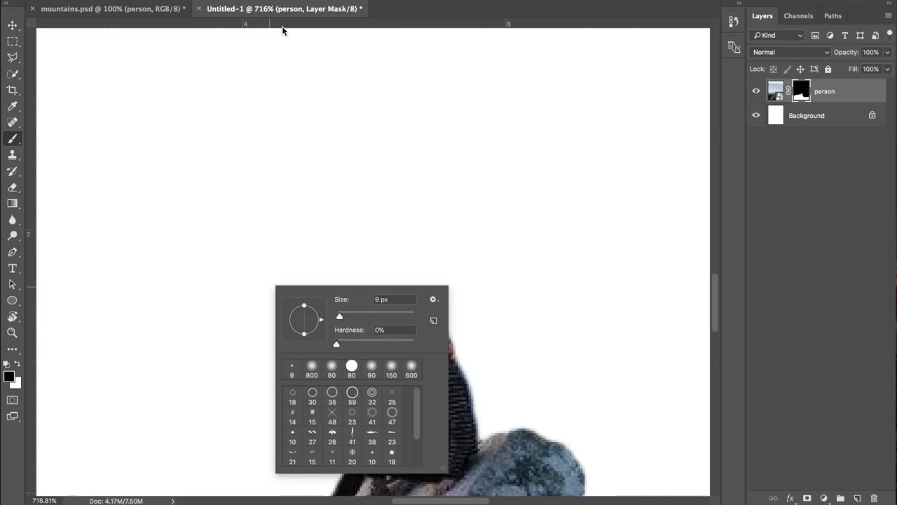
click(153, 261)
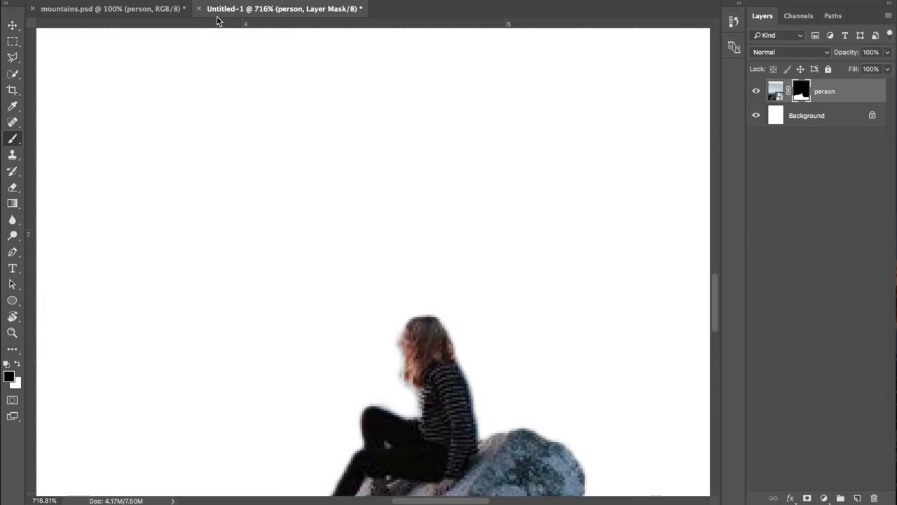
Set the hardness of the 9 px mask brush to 77%
click(72, 2)
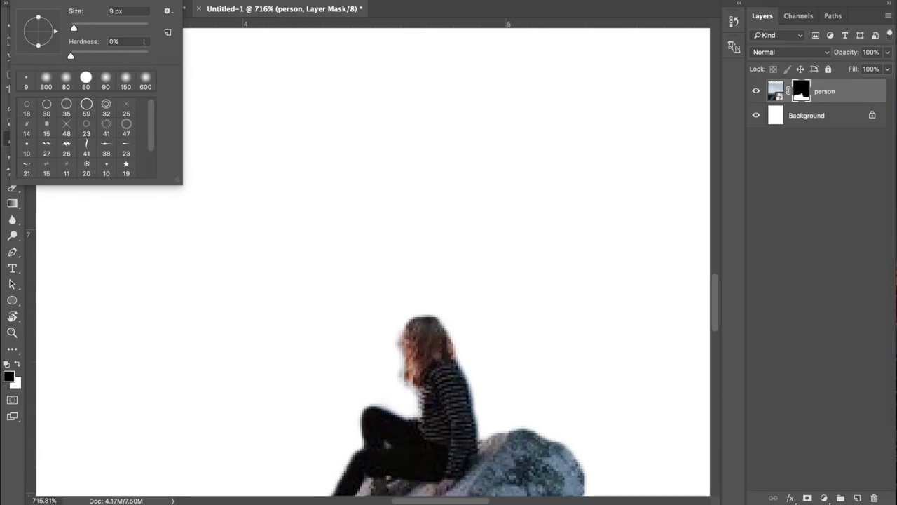
click(322, 138)
right_click(325, 192)
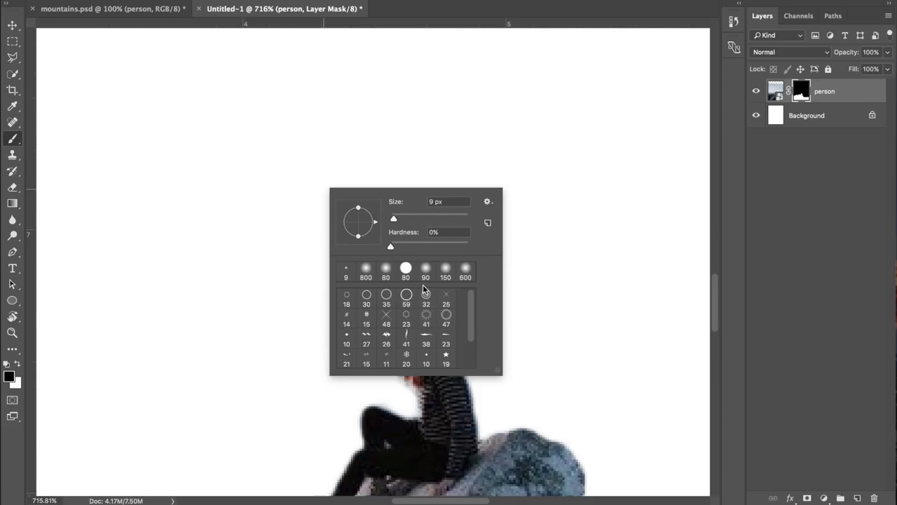
scroll(561, 281, down, 5)
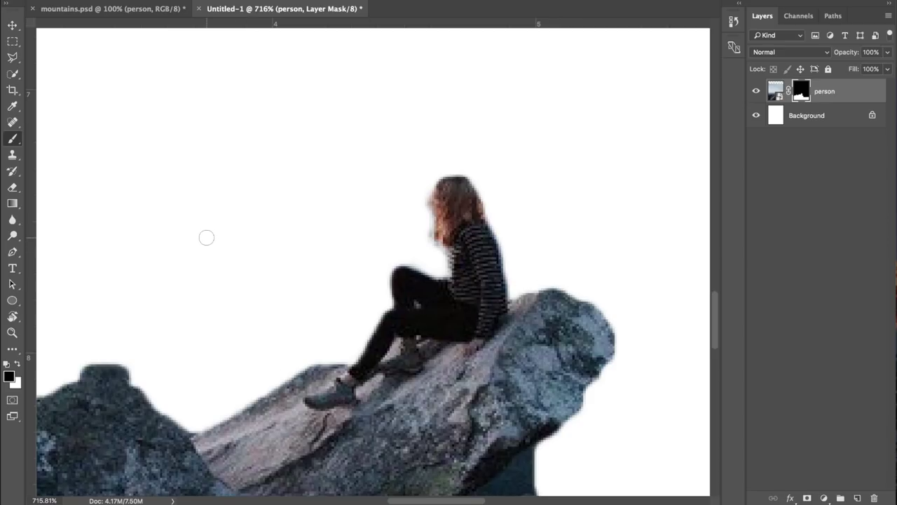
right_click(206, 239)
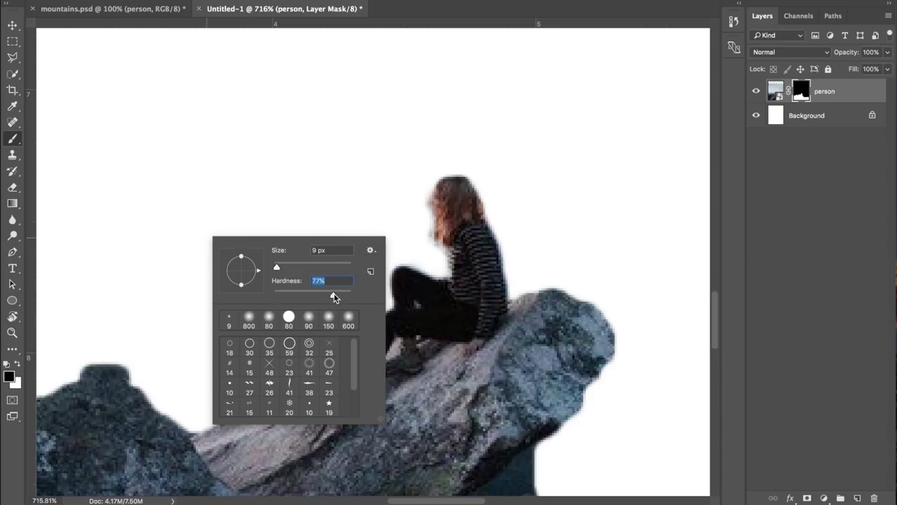
click(164, 236)
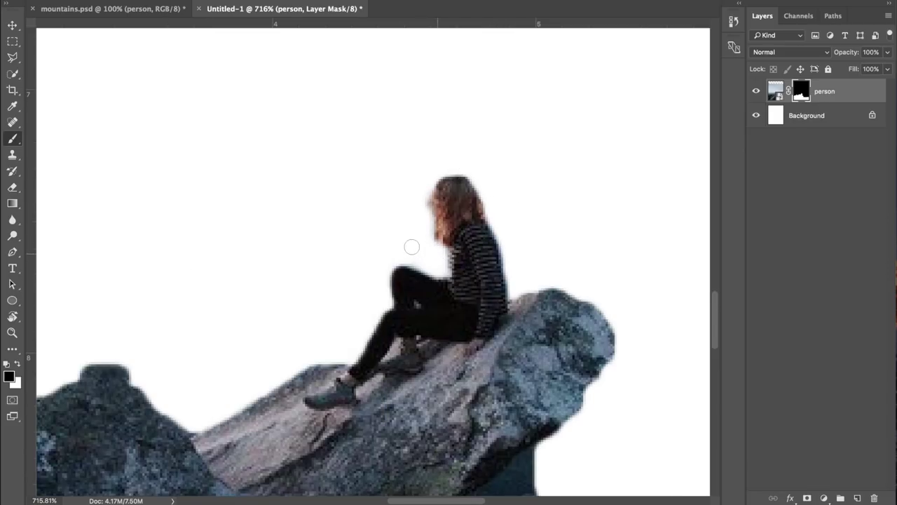
Bring the city layers from mountains.psd into the Untitled-1 document and move city 2 copy 2 below the person layer
key(super+2)
key(super+0)
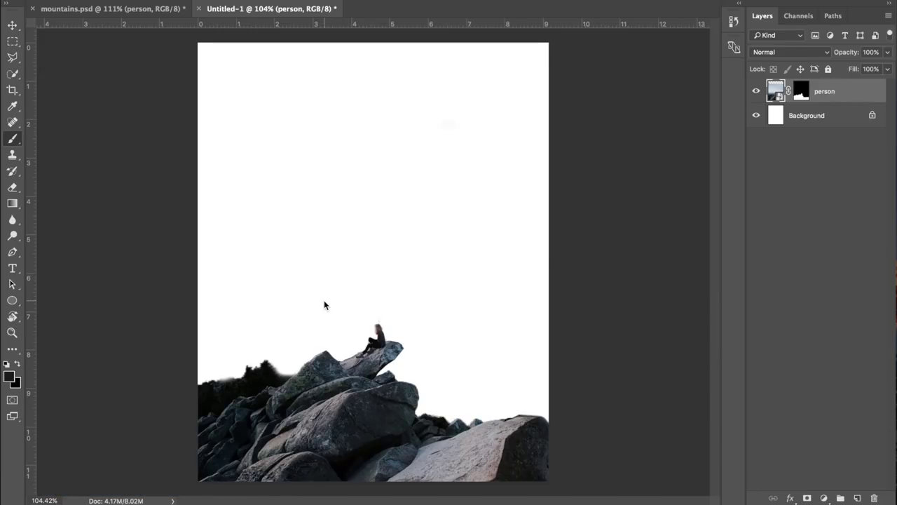
click(324, 304)
click(485, 154)
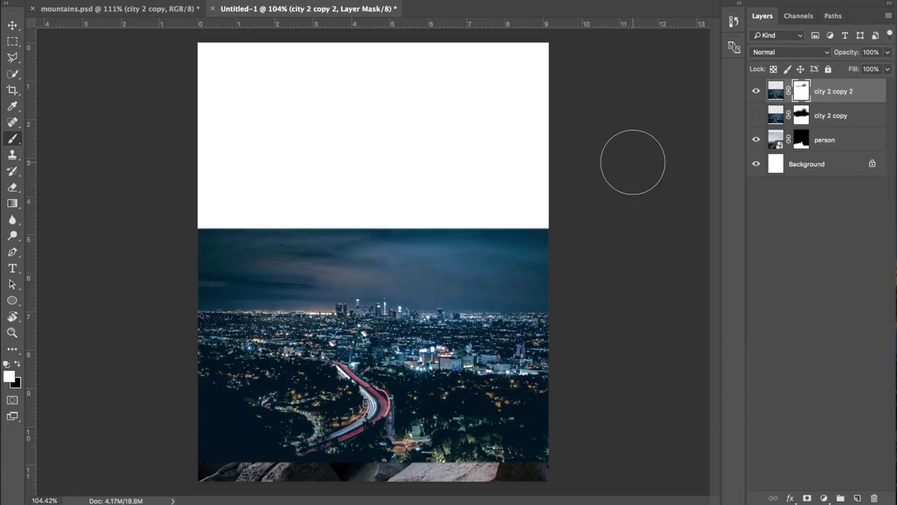
key(x)
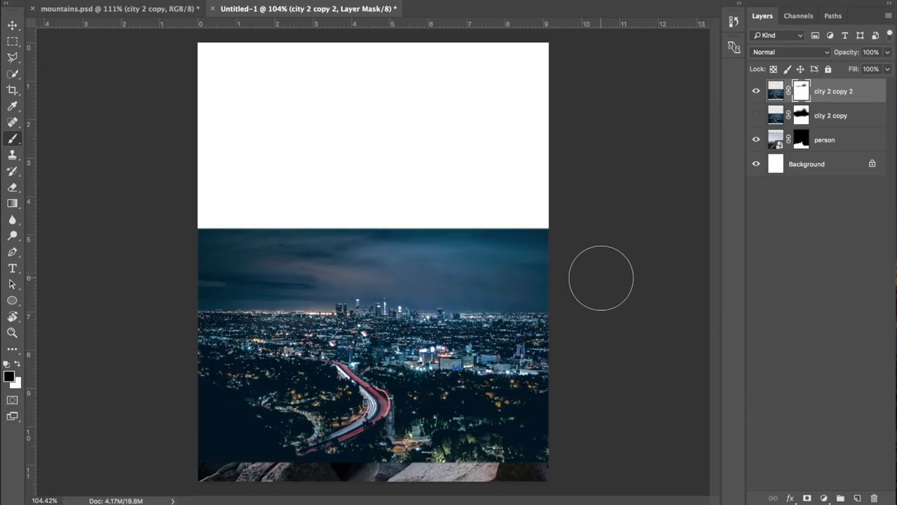
click(776, 90)
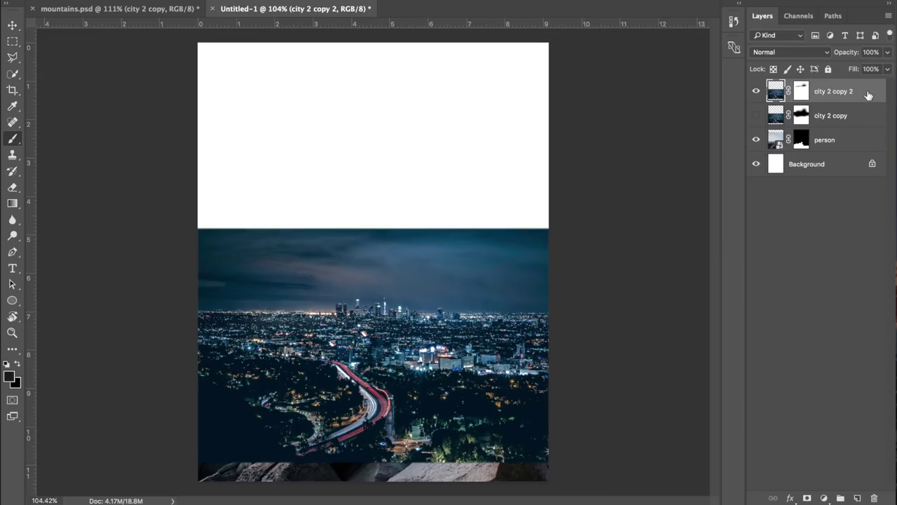
drag(869, 95, 843, 150)
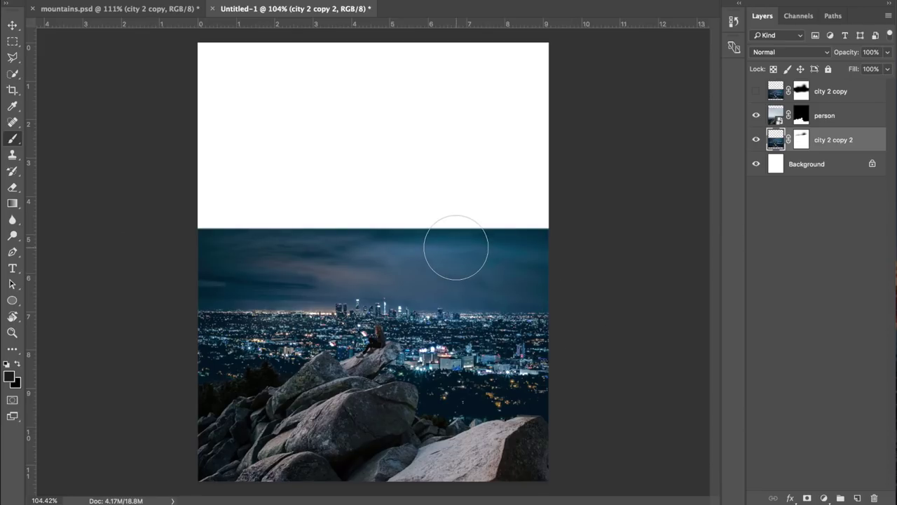
Try to select the night sky above the skyline on city 2 copy 2 with the Quick Selection tool
click(144, 9)
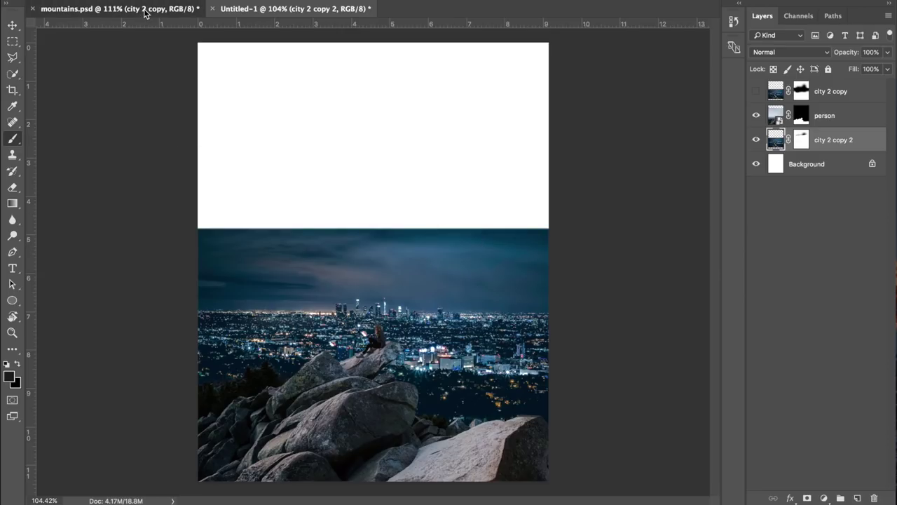
click(286, 9)
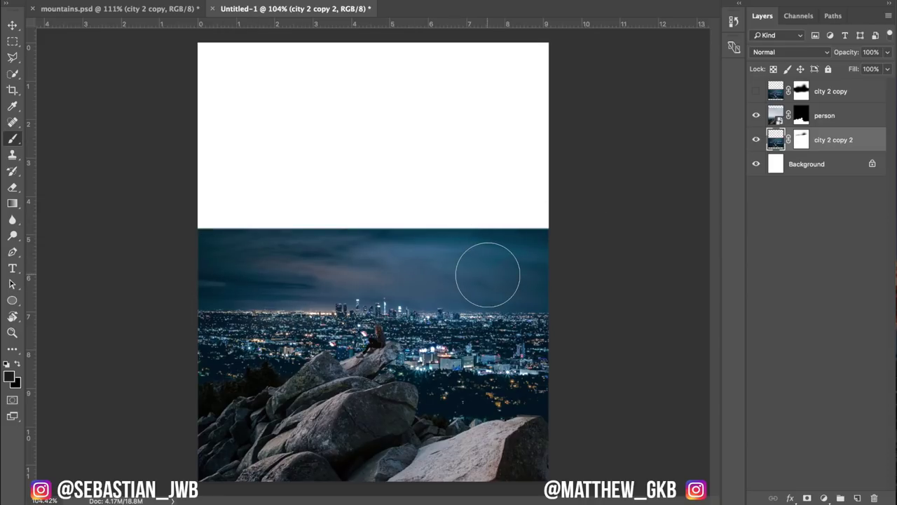
click(11, 74)
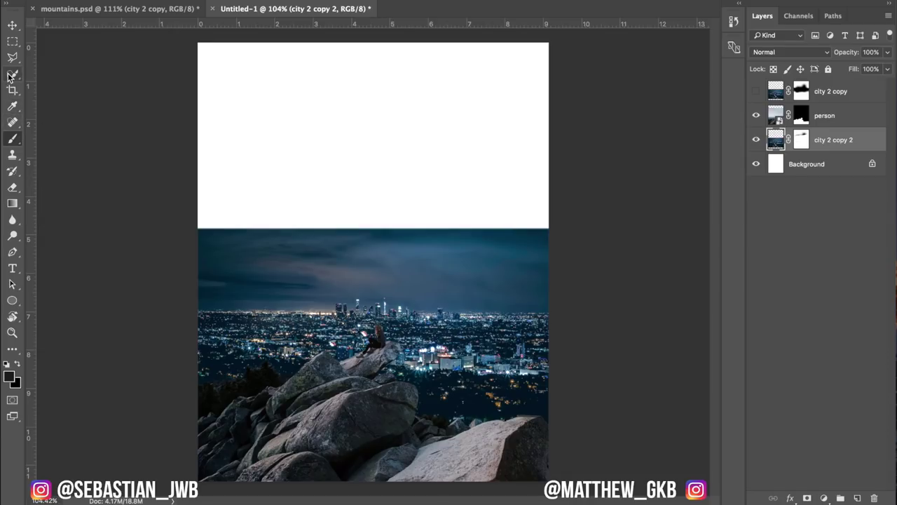
drag(195, 239, 432, 252)
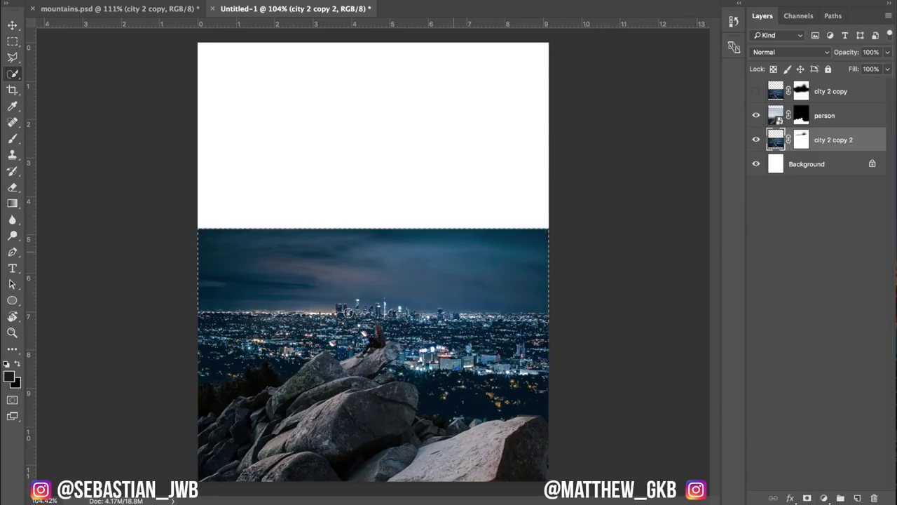
key(ctrl+plus)
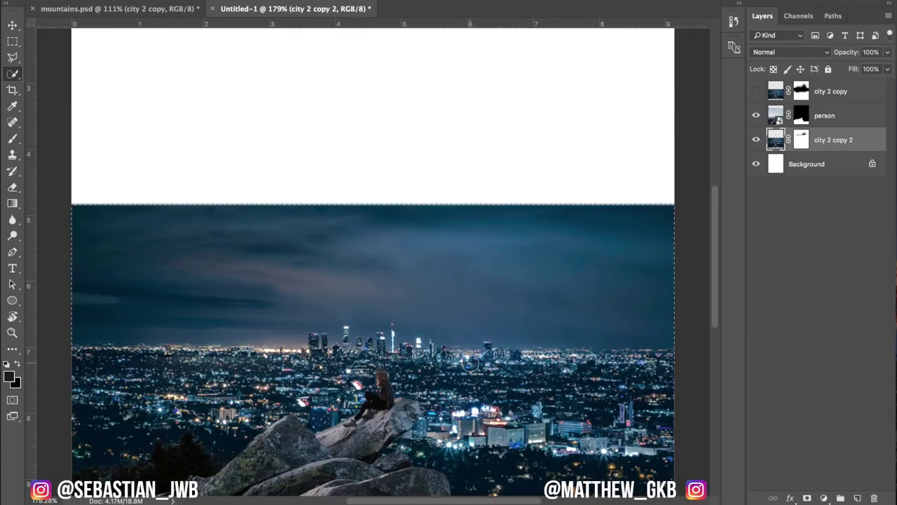
scroll(470, 364, up, 1)
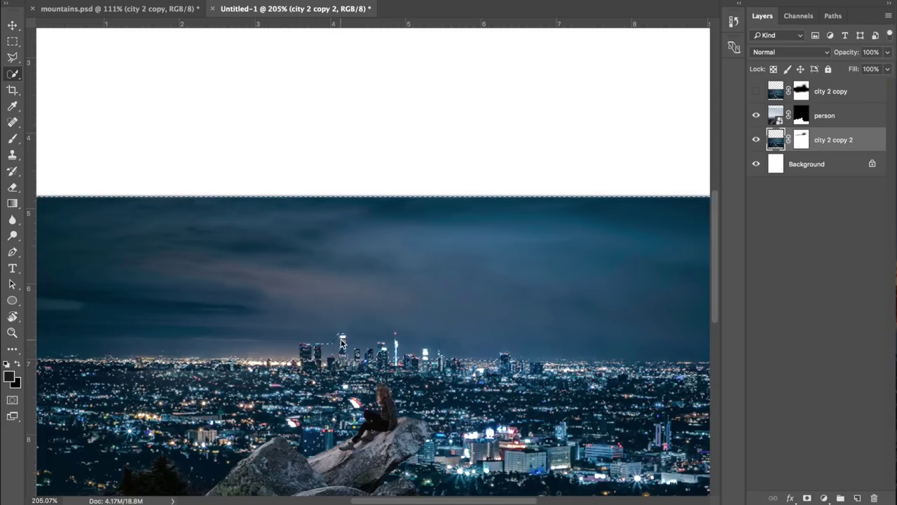
scroll(345, 341, up, 5)
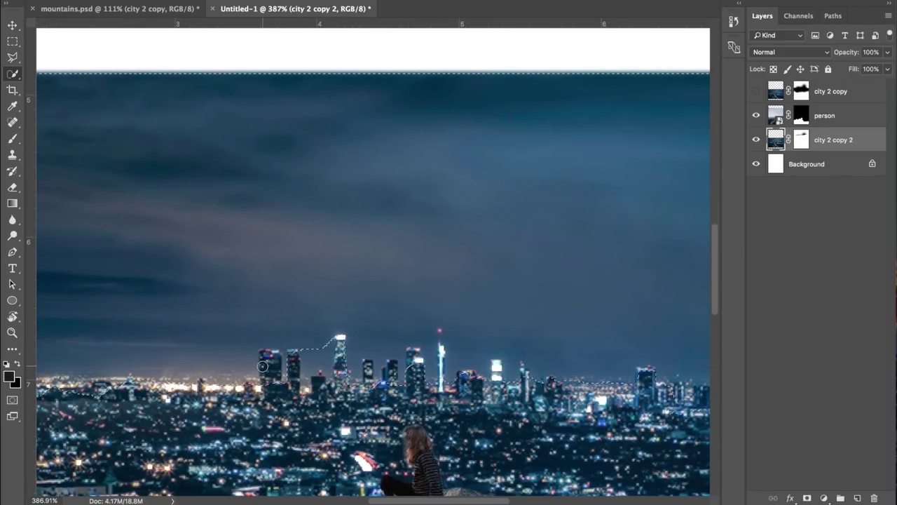
scroll(263, 366, down, 3)
scroll(262, 366, down, 3)
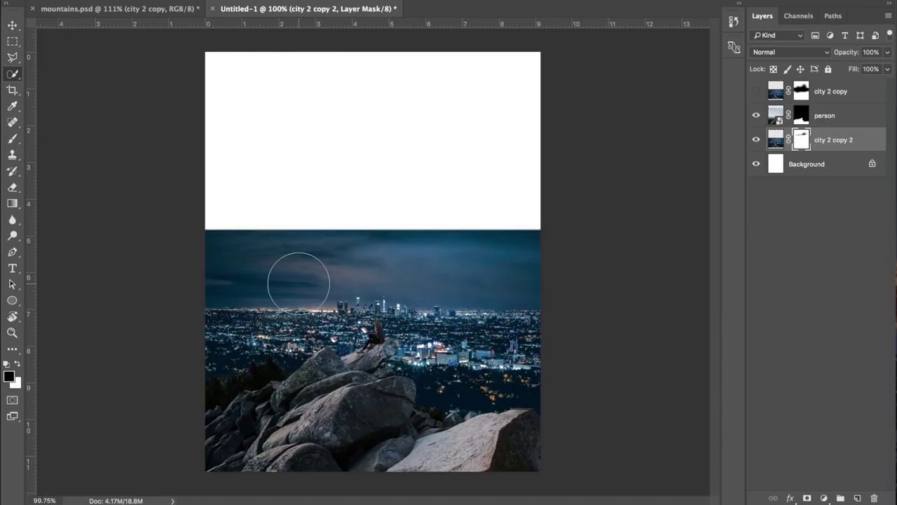
Paint black on the city 2 copy 2 mask with a 0% hardness brush to fade the sky's hard upper edge
key(b)
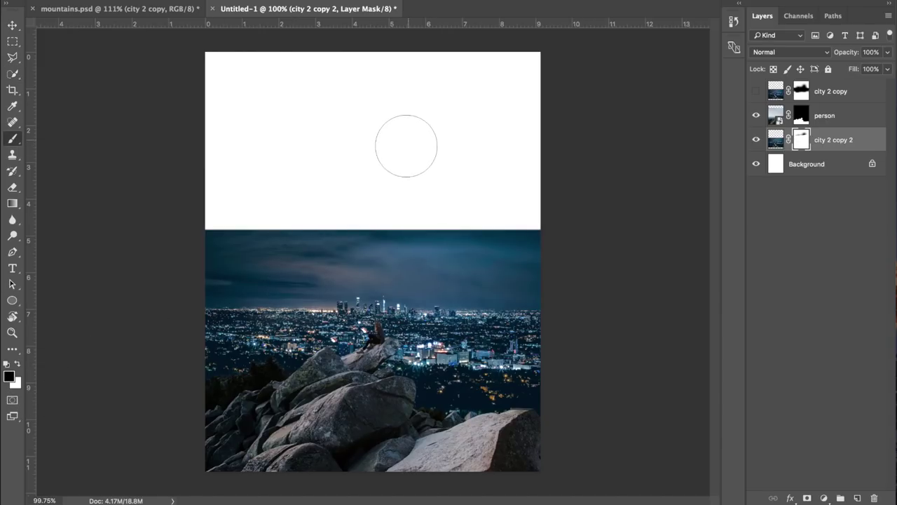
right_click(406, 159)
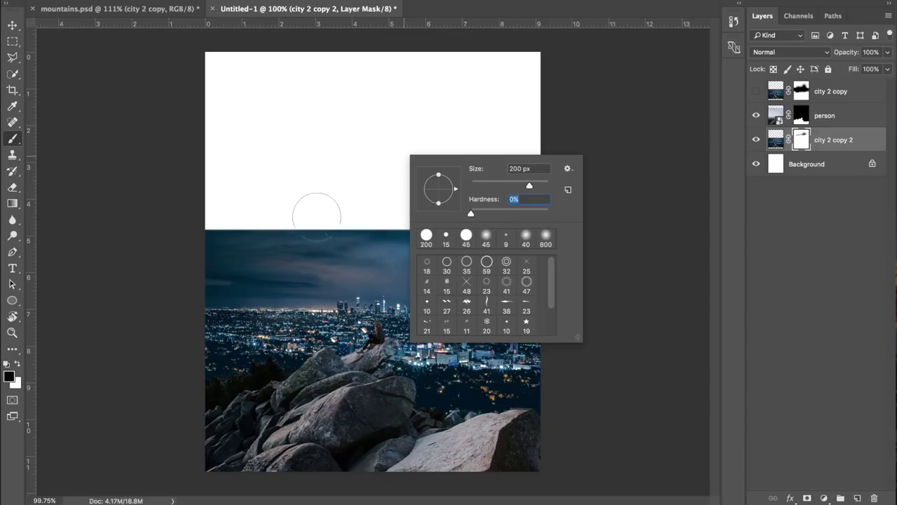
click(257, 207)
mouse_move(230, 206)
mouse_down()
mouse_move(403, 215)
mouse_move(522, 210)
mouse_up()
drag(142, 234, 553, 204)
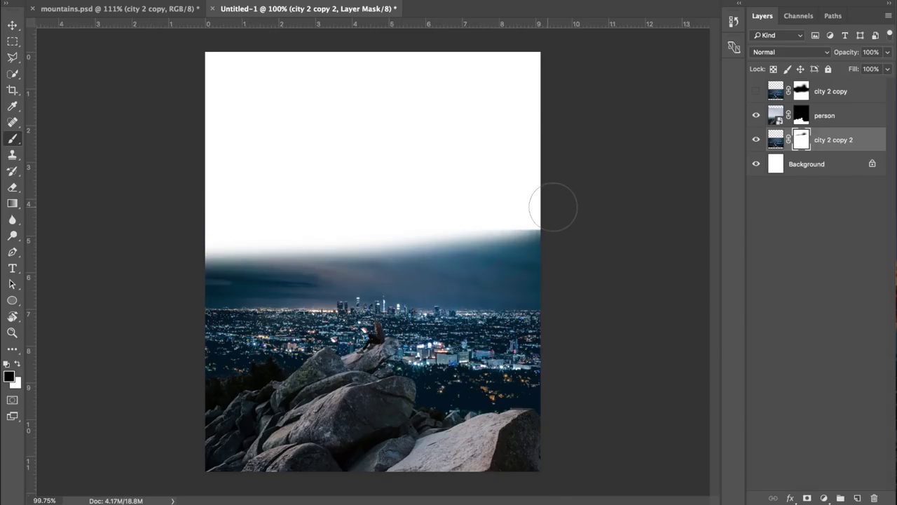
Enlarge the soft brush and mask out the rest of the city photo's sky down to a haze above the skyline
key(bracketright)
key(bracketright)
key(bracketright)
key(bracketright)
key(bracketright)
key(bracketright)
key(bracketright)
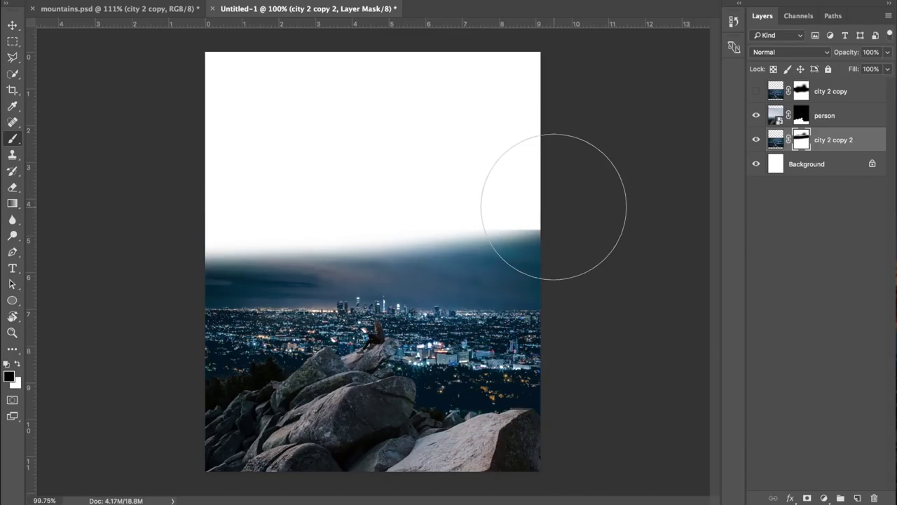
mouse_move(553, 206)
mouse_down()
mouse_move(241, 176)
mouse_move(248, 184)
mouse_move(230, 178)
mouse_move(226, 194)
mouse_move(425, 146)
mouse_move(525, 156)
mouse_move(501, 160)
mouse_move(525, 184)
mouse_move(512, 180)
mouse_move(483, 200)
mouse_move(521, 160)
mouse_move(551, 162)
mouse_up()
key(bracketright)
key(bracketright)
key(bracketright)
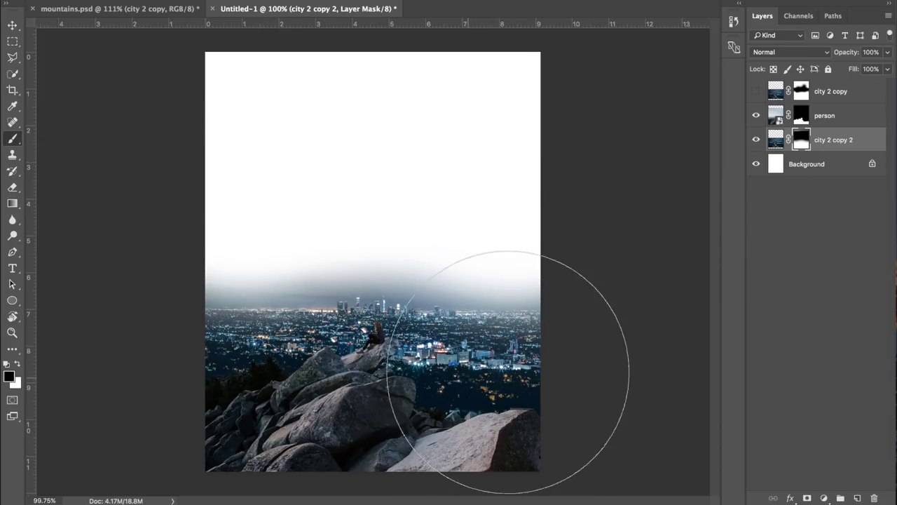
Paint a straight white stroke across the city 2 copy 2 mask just below the horizon with a soft 90 px brush, restoring the city lights
key(bracketleft)
key(bracketleft)
key(bracketleft)
key(bracketleft)
key(bracketleft)
key(bracketleft)
key(bracketleft)
key(bracketleft)
key(bracketleft)
key(bracketleft)
key(bracketleft)
key(bracketleft)
key(bracketleft)
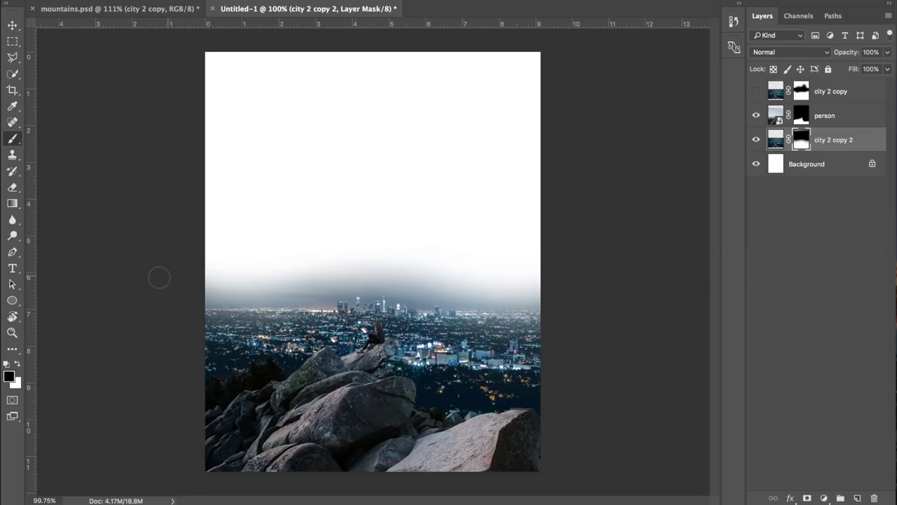
key(x)
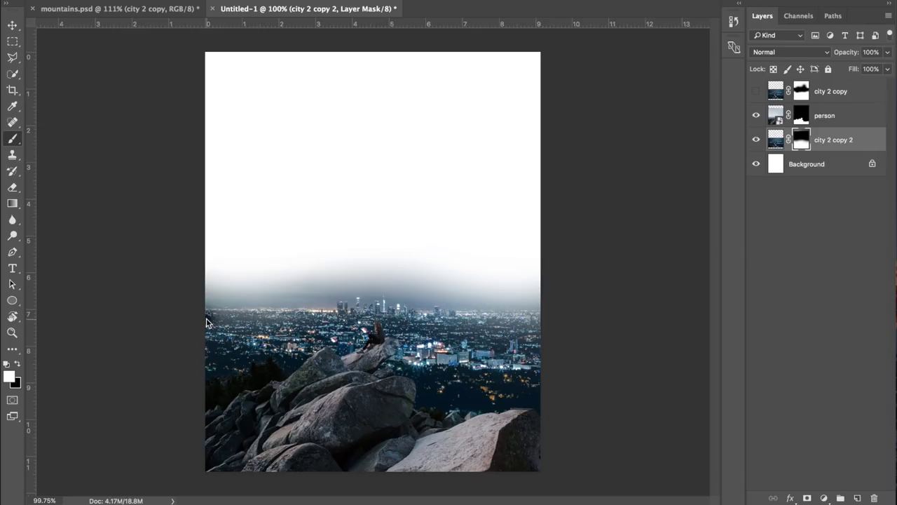
right_click(257, 326)
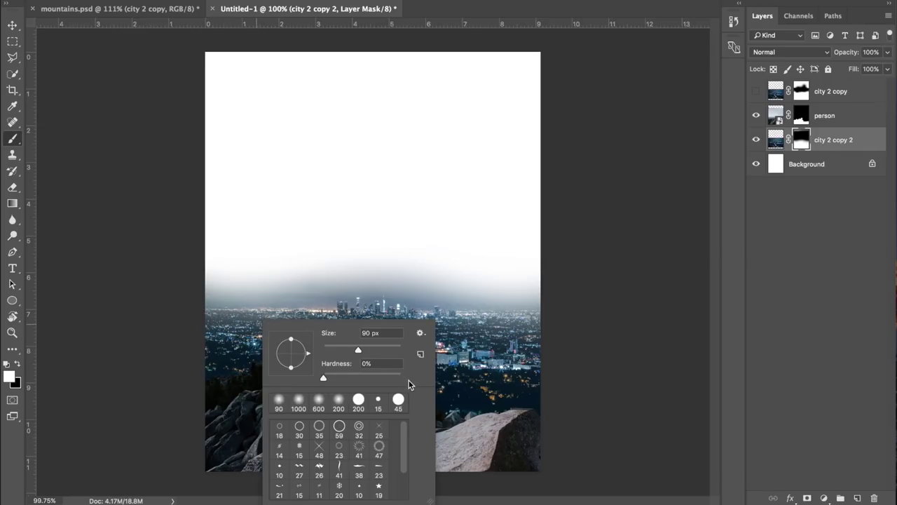
click(204, 331)
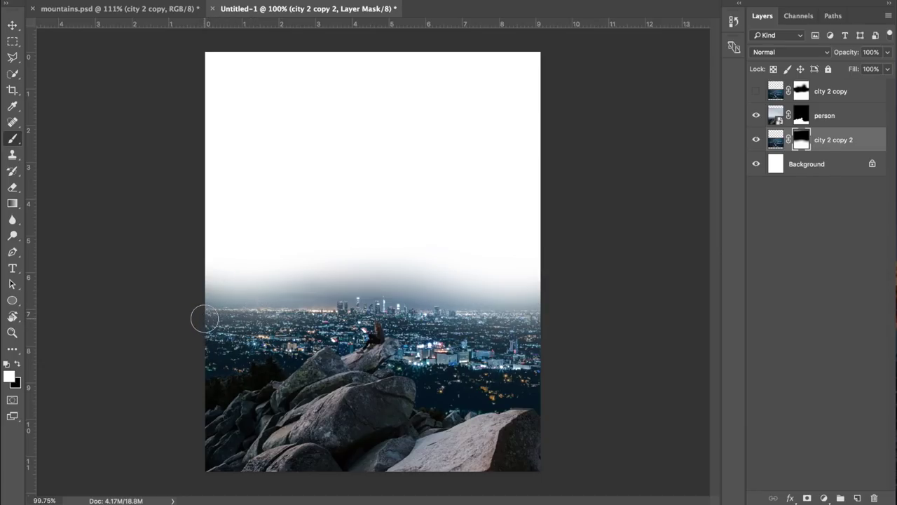
click(208, 322)
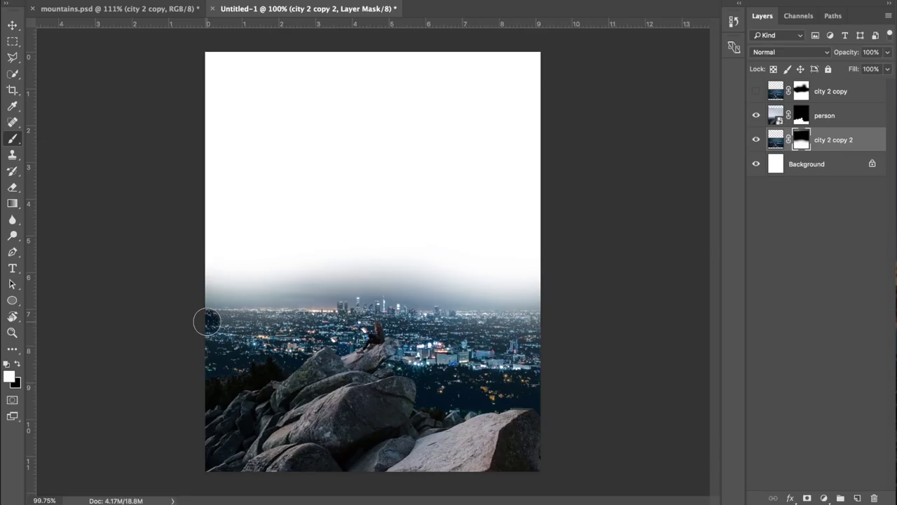
shift+click(546, 325)
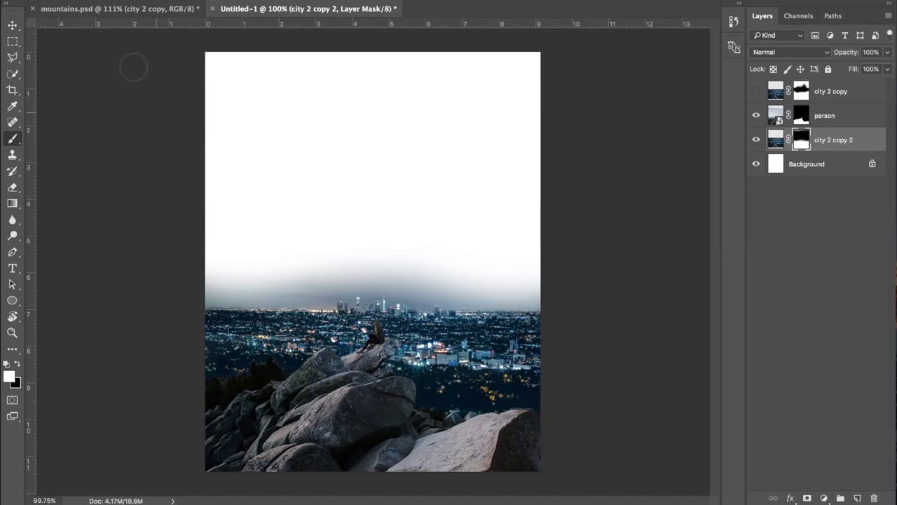
Switch to the stock-photo website in the browser and look through the city search results
click(91, 9)
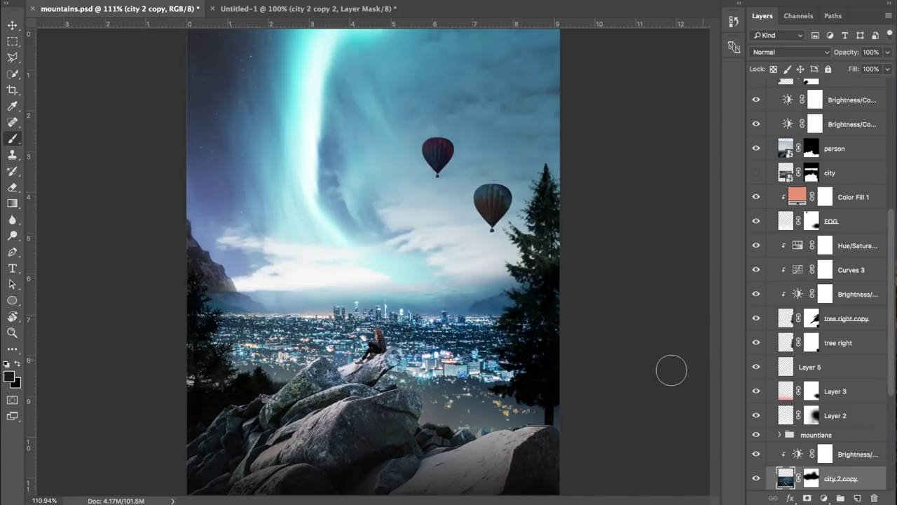
key(super+Tab)
key(super+Tab)
key(super+Tab)
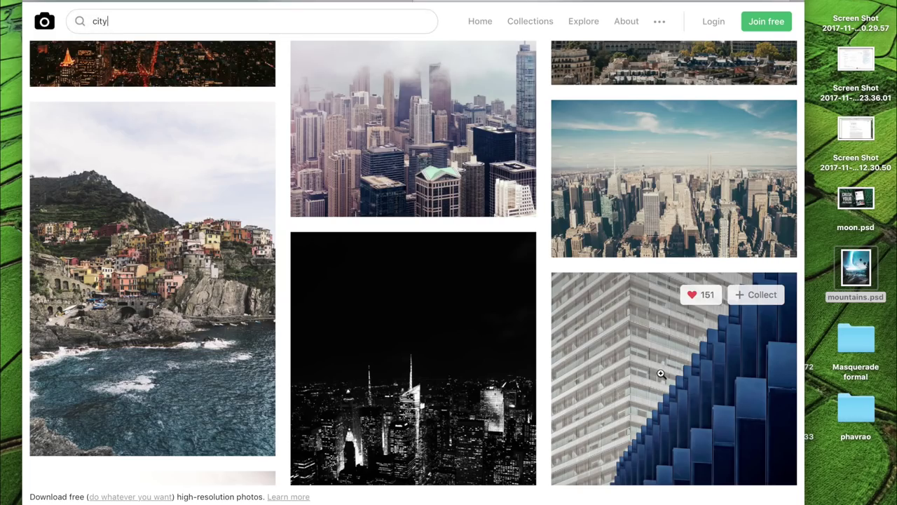
scroll(396, 359, down, 5)
scroll(396, 359, down, 3)
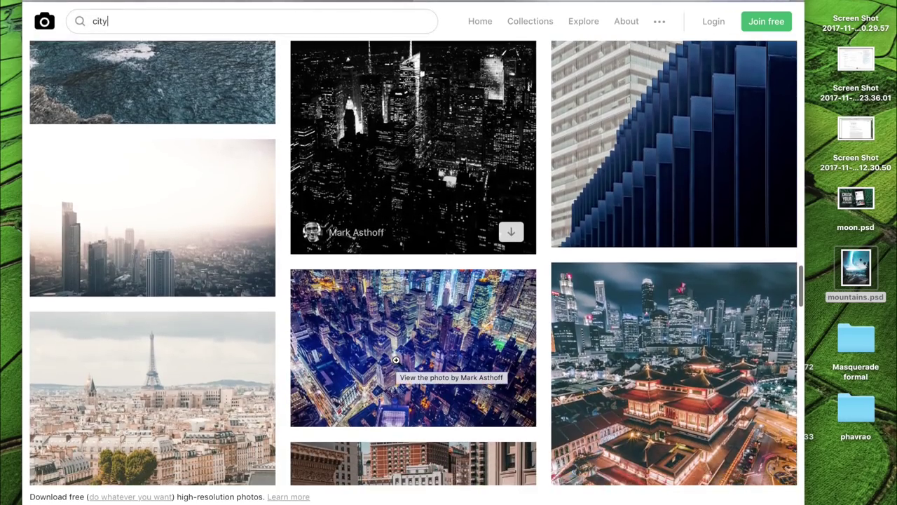
scroll(396, 360, down, 5)
scroll(396, 360, down, 5)
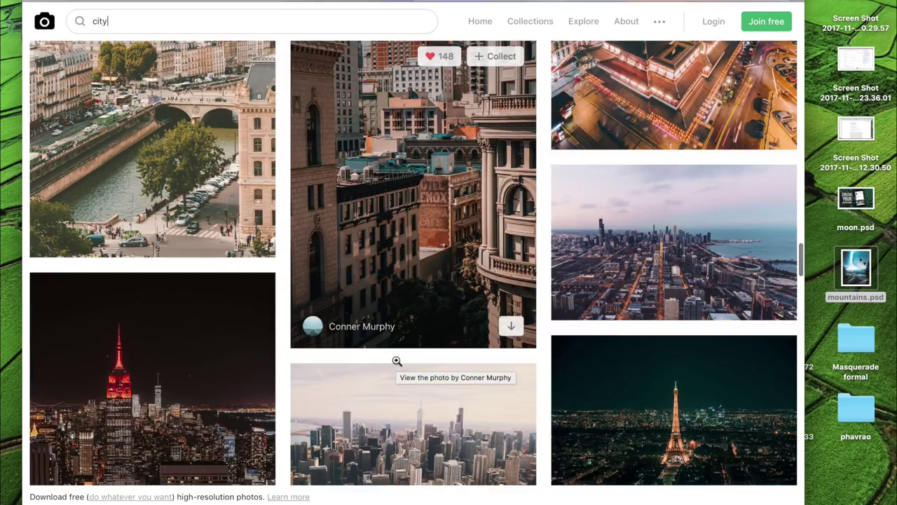
key(super+Tab)
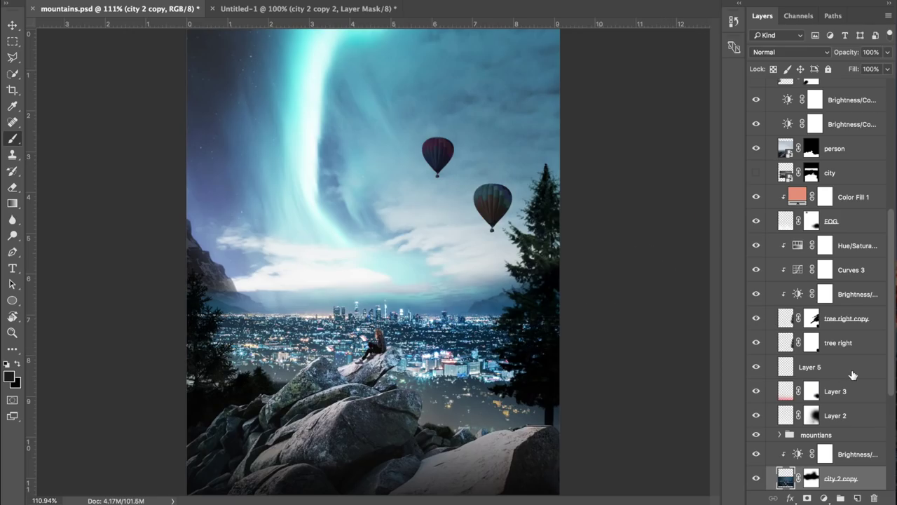
Bring the mountians group from mountains.psd into Untitled-1 below the person layer and hide its clipped paint, adjustment and photo layers
scroll(853, 376, down, 5)
key(ctrl+Tab)
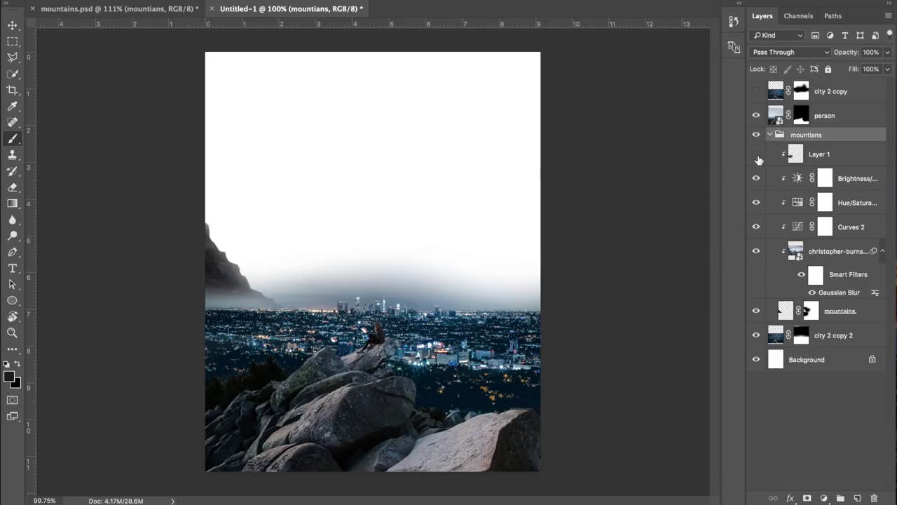
click(756, 180)
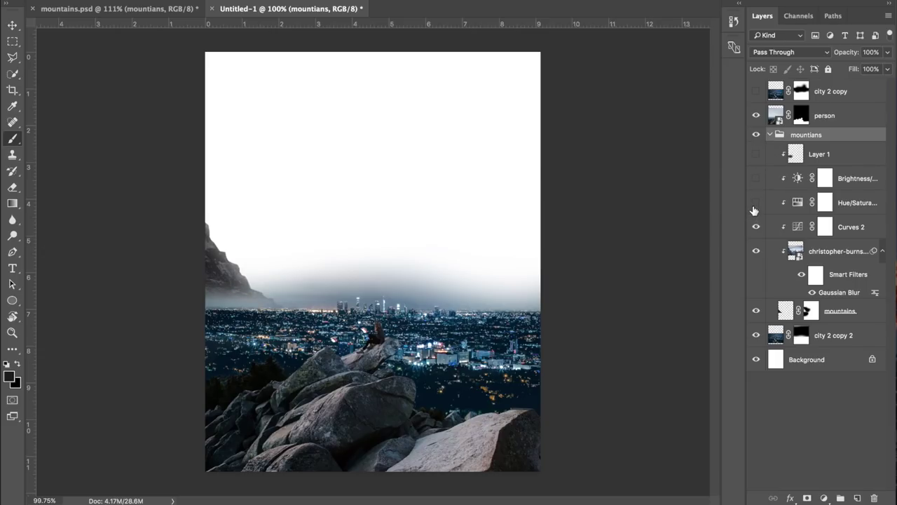
click(755, 204)
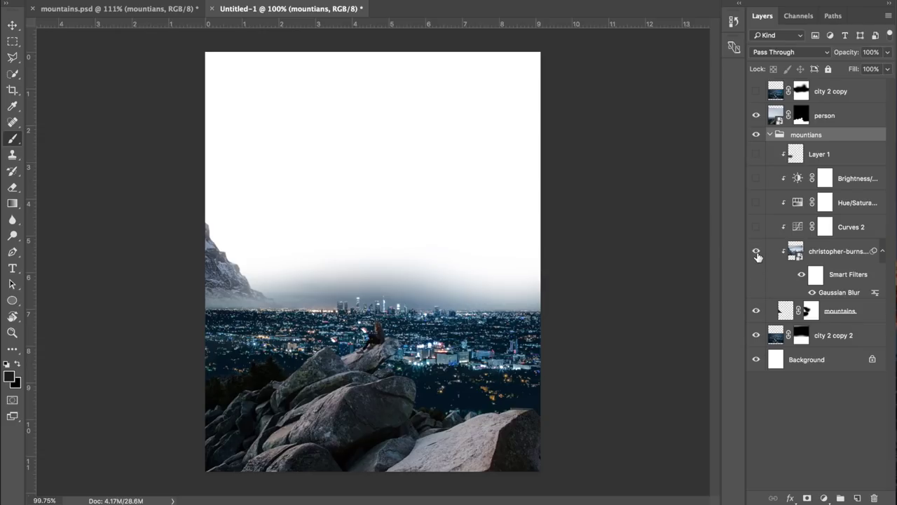
click(756, 252)
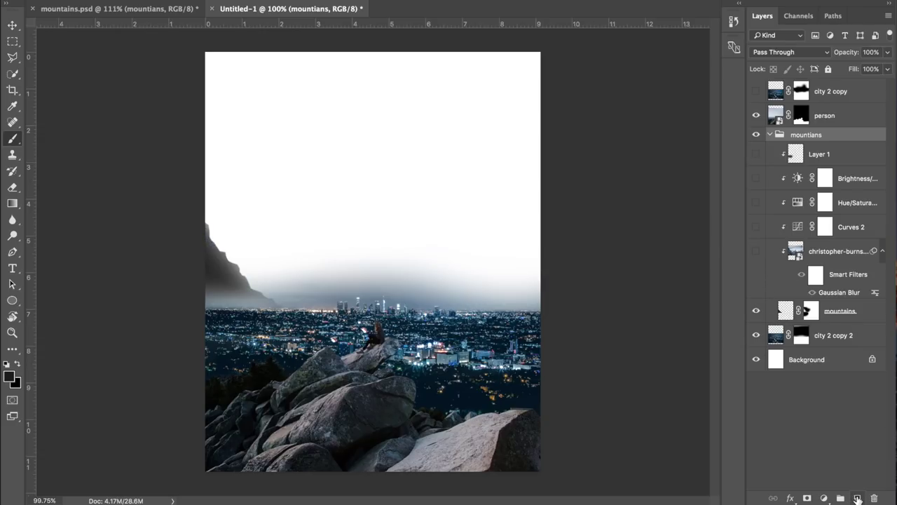
Add a new empty layer between the person layer and the mountians group, and hide the group
click(857, 498)
drag(848, 156, 818, 132)
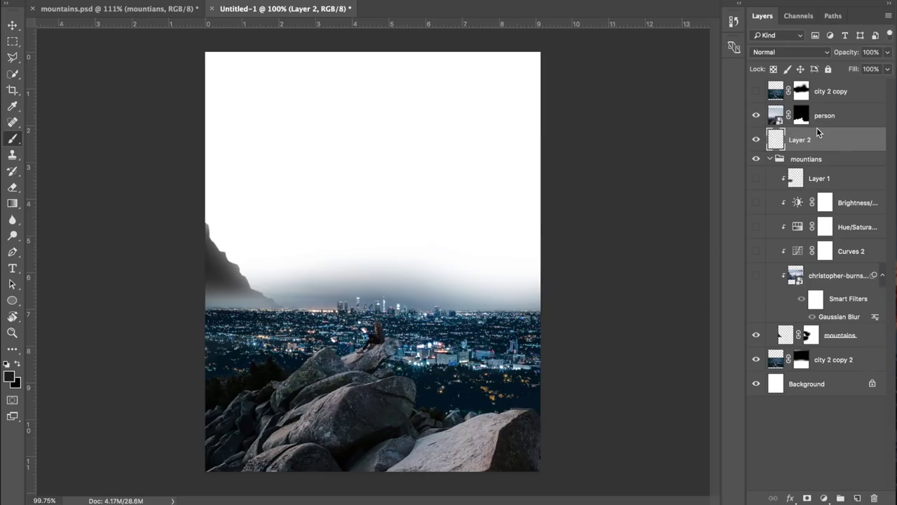
click(756, 161)
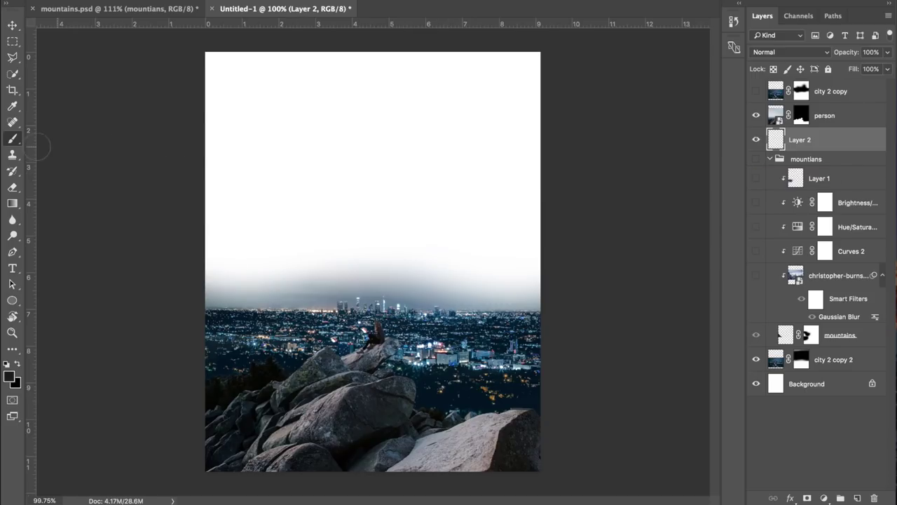
Draw a closed, jagged mountain slope with the Pen tool, black fill and no stroke, descending from the canvas's left edge to the city horizon
click(13, 252)
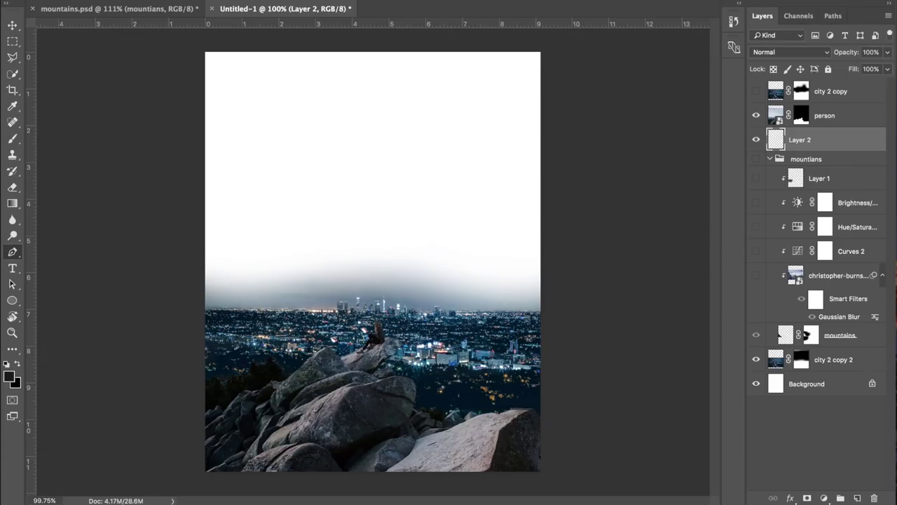
click(105, 1)
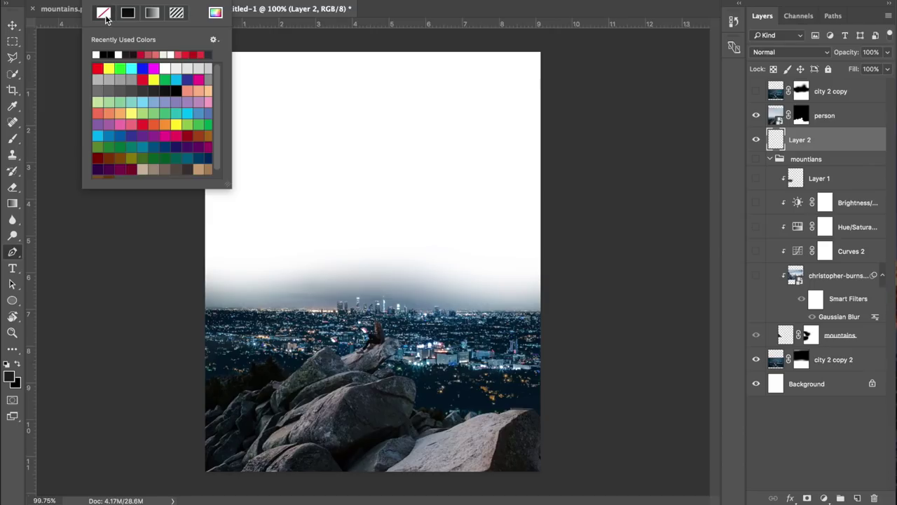
click(58, 0)
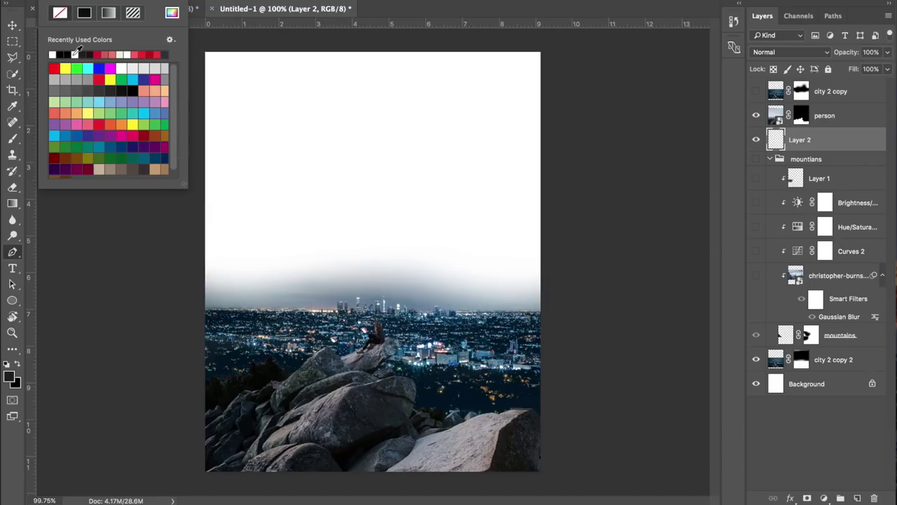
click(116, 264)
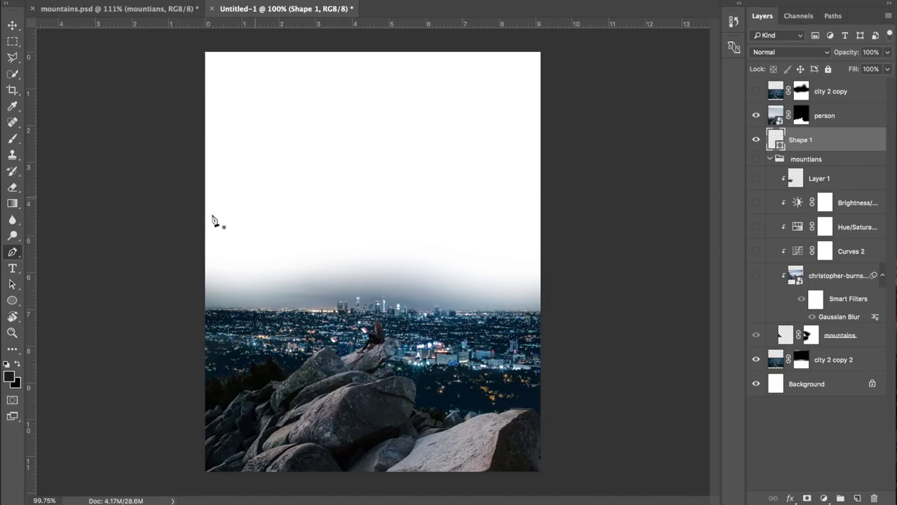
click(203, 196)
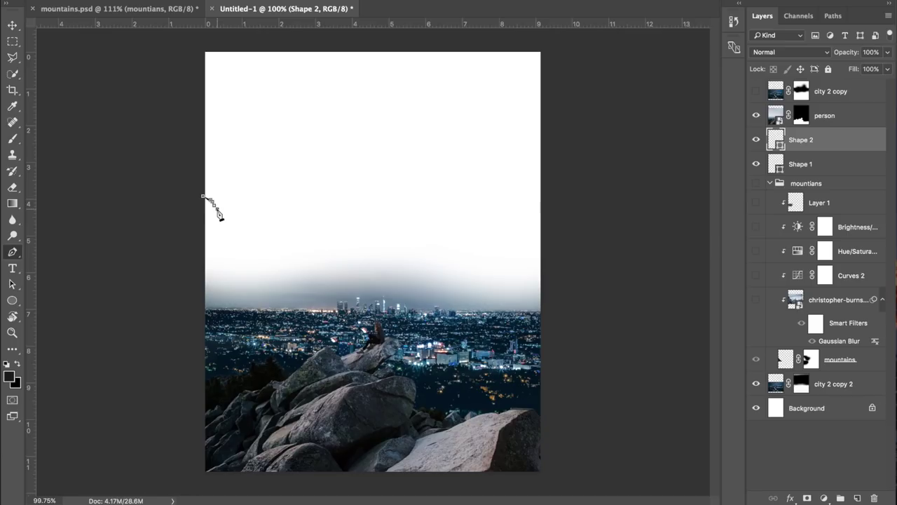
drag(219, 212, 313, 315)
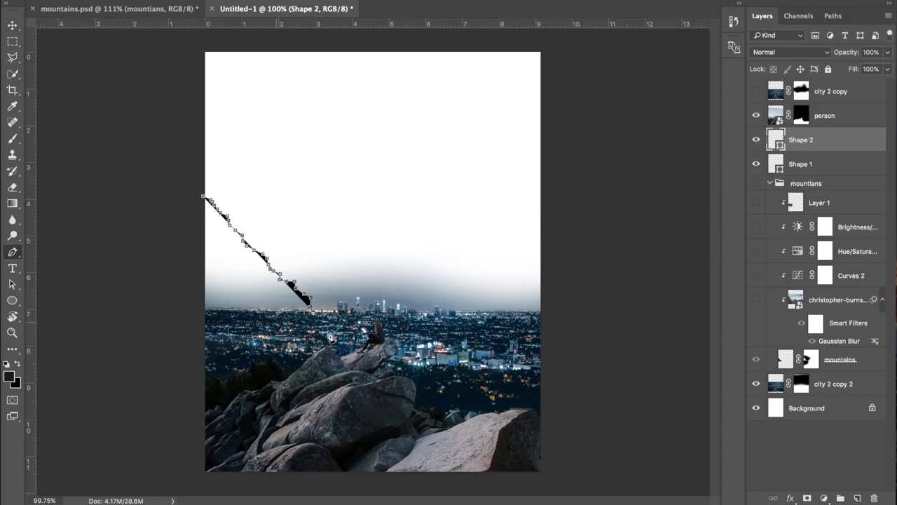
click(309, 324)
click(184, 324)
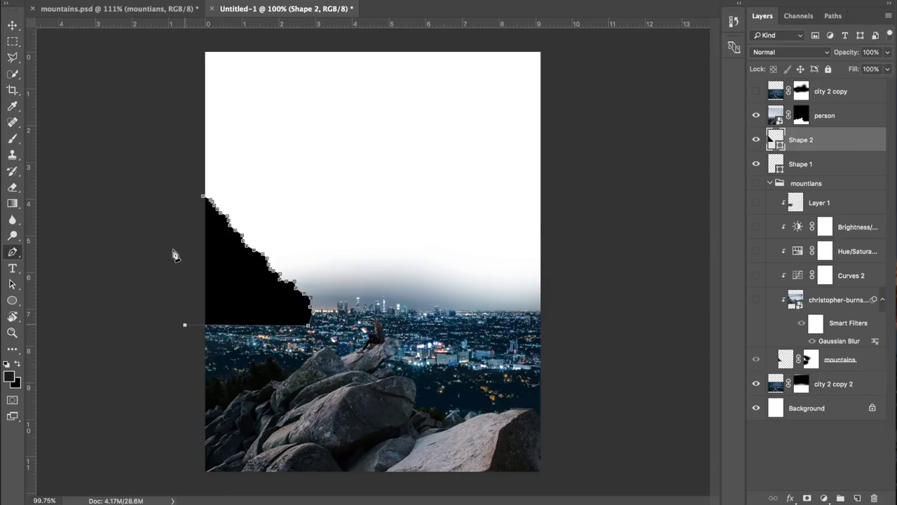
click(204, 198)
key(Return)
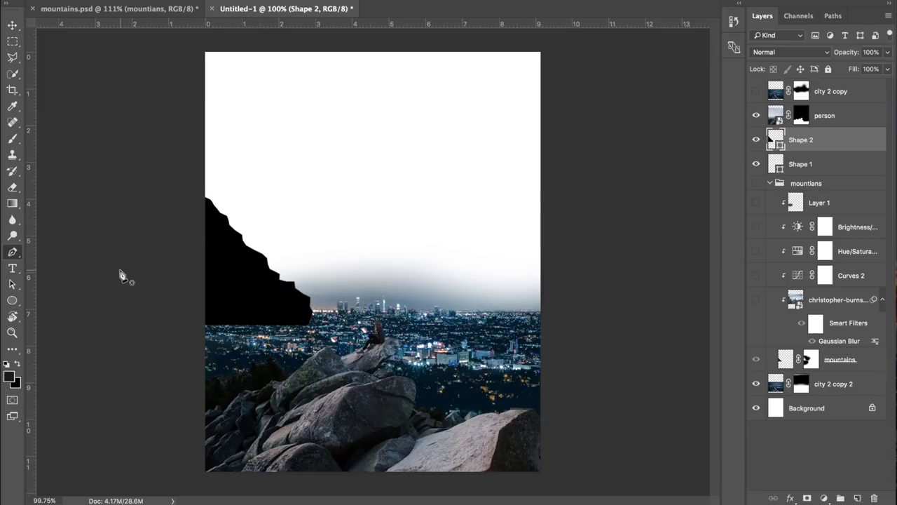
Move the Shape 2 mountain silhouette directly above the Background, below city 2 copy 2, and delete the stray Shape 1 layer
drag(835, 140, 813, 141)
click(818, 164)
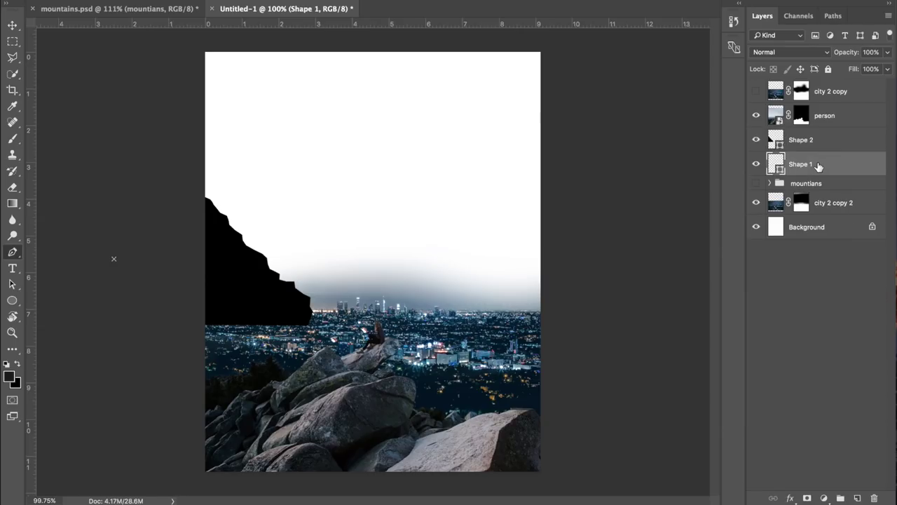
drag(831, 145, 830, 212)
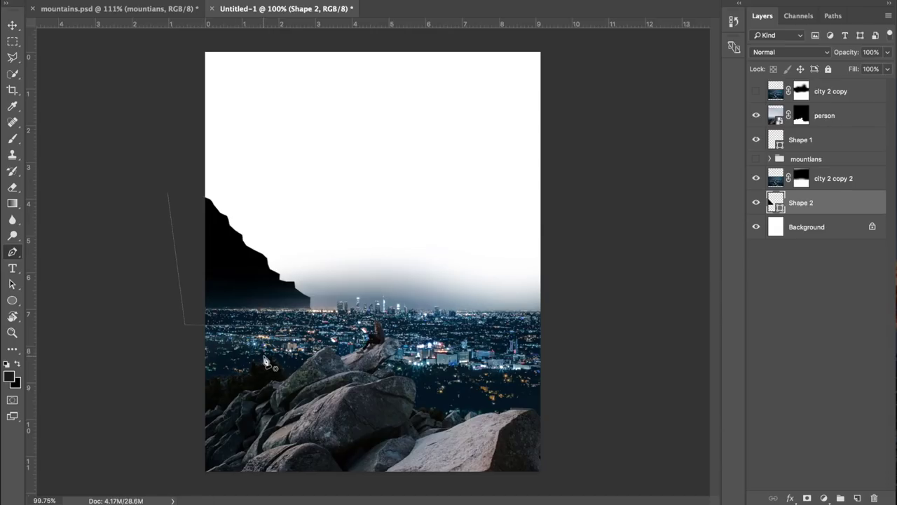
click(801, 143)
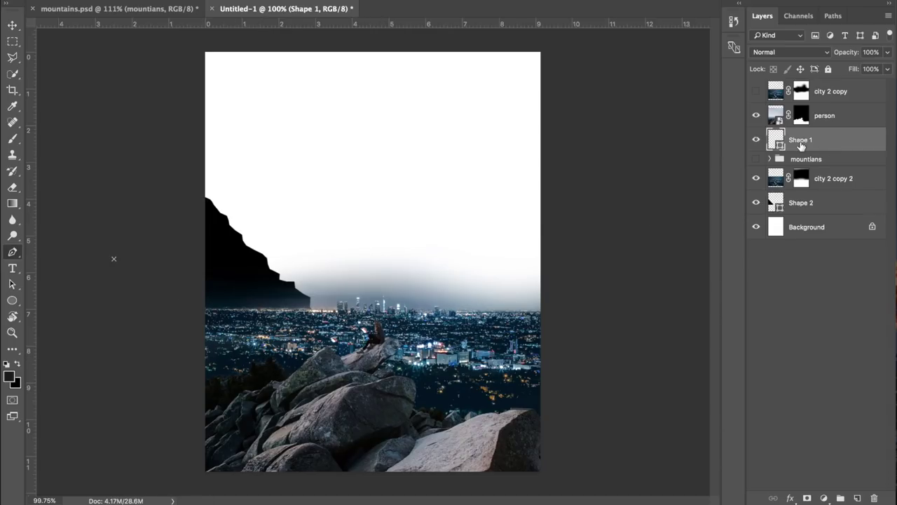
key(Delete)
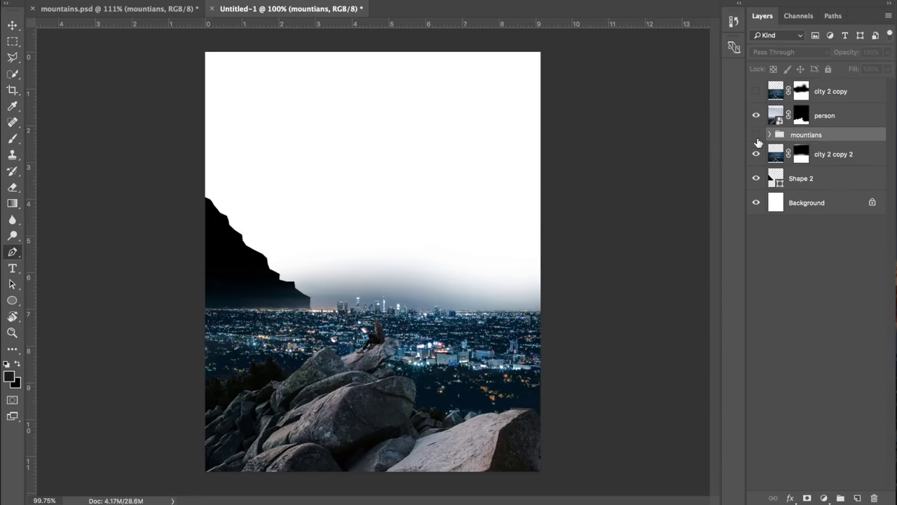
click(831, 188)
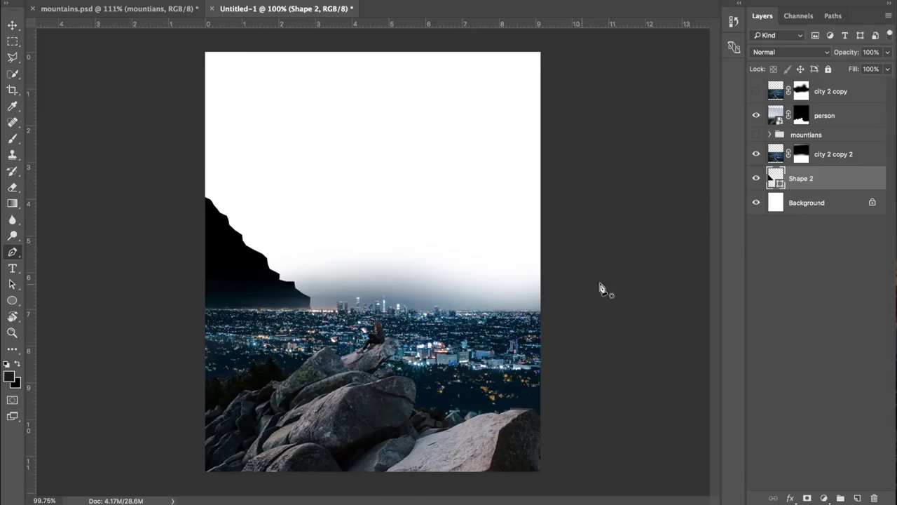
Duplicate the mountain photo from the mountians group, show the copy directly above Shape 2, and clip it to that shape
click(769, 135)
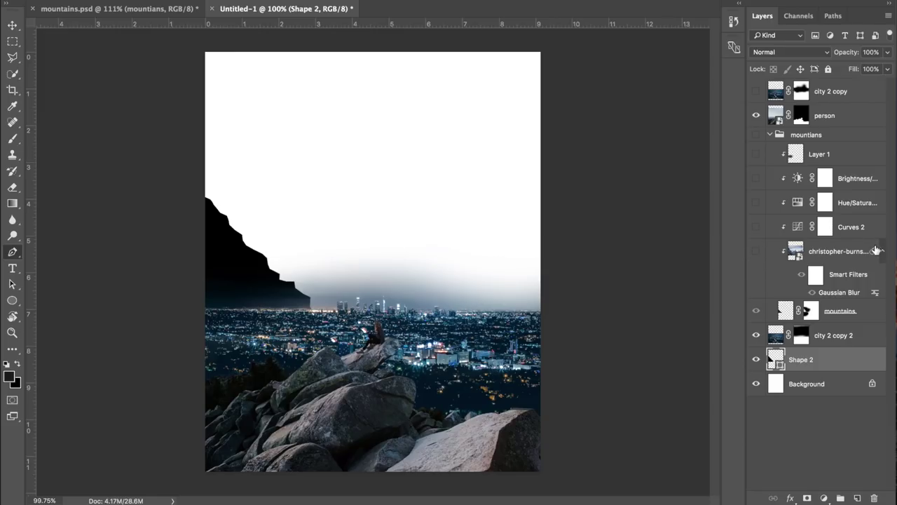
key(super+Tab)
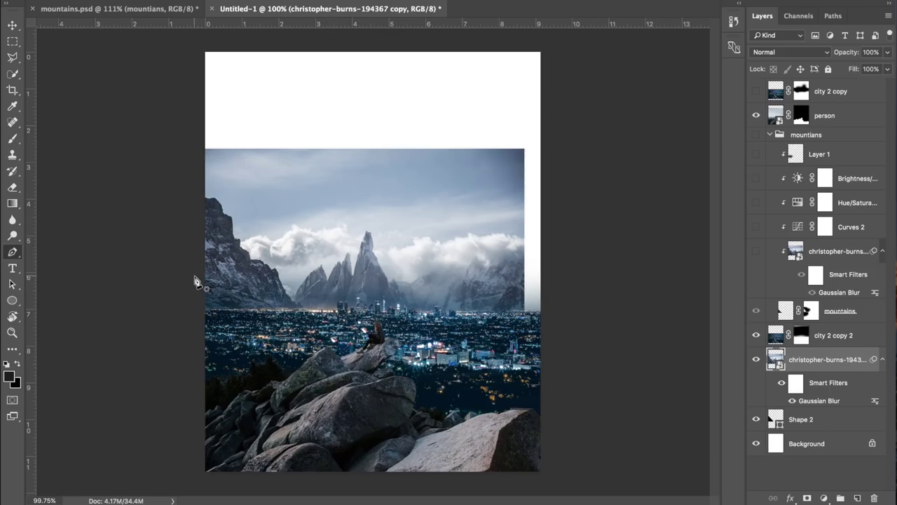
drag(822, 376, 812, 378)
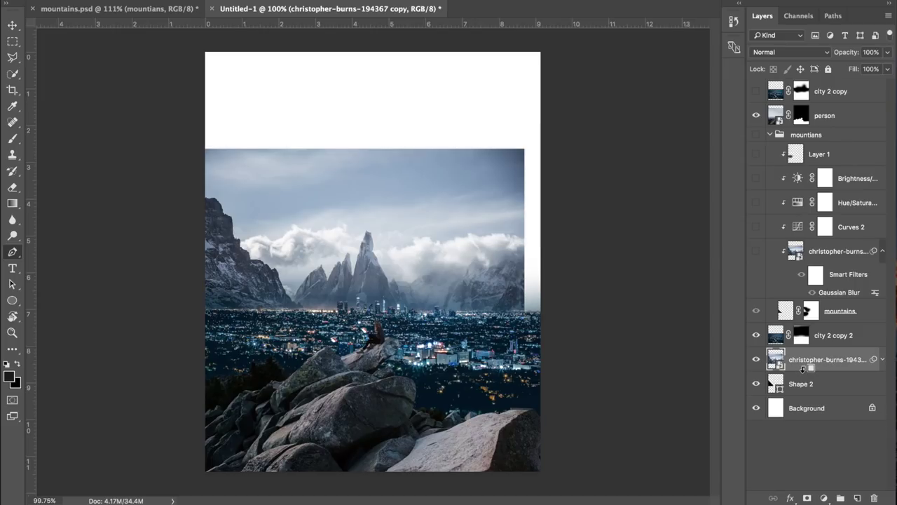
alt+click(803, 369)
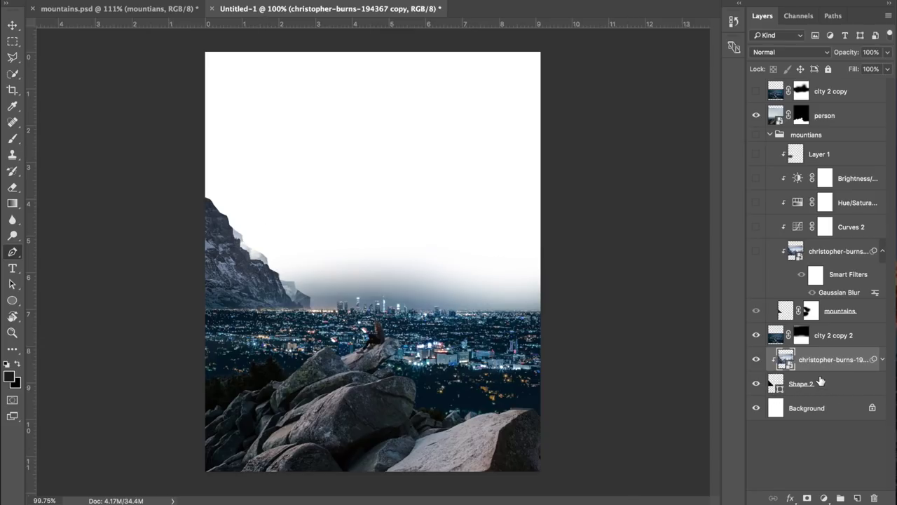
Reposition the clipped mountain photo so its rock face fills the whole Shape 2 silhouette without sky at the edges
key(v)
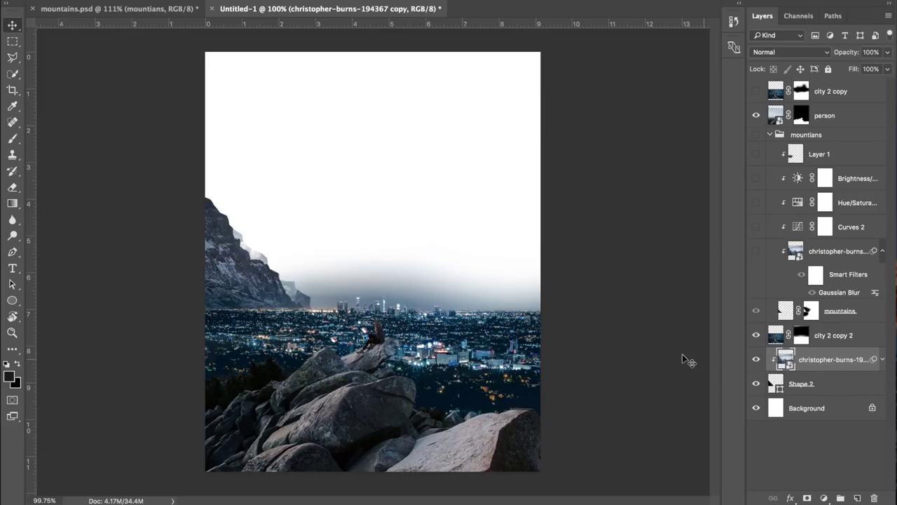
drag(256, 266, 263, 295)
click(817, 370)
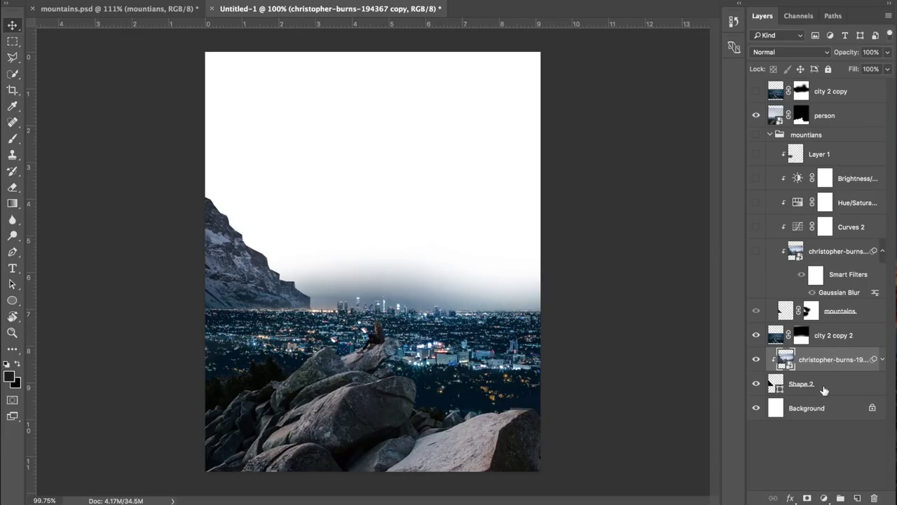
Add a Hue/Saturation adjustment clipped to the mountain photo with hue +13, saturation -13 and lightness -31
click(825, 498)
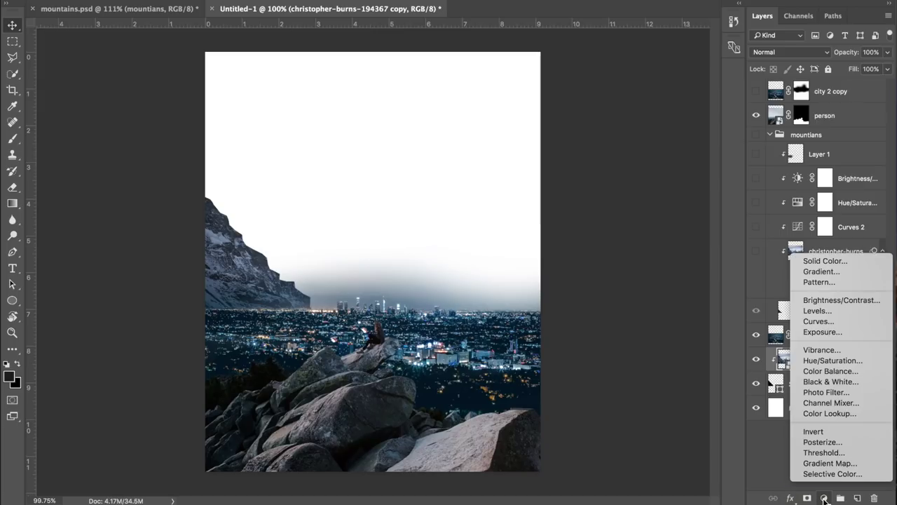
click(839, 362)
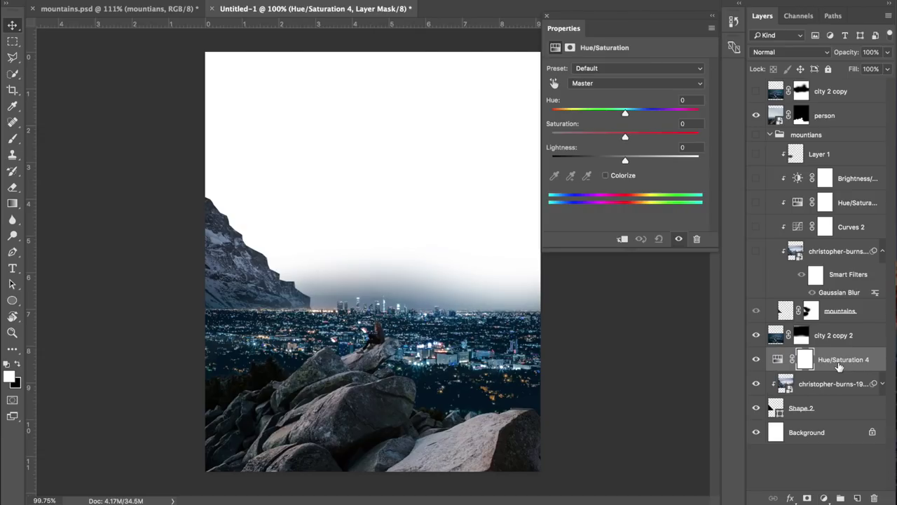
drag(625, 113, 647, 113)
click(678, 106)
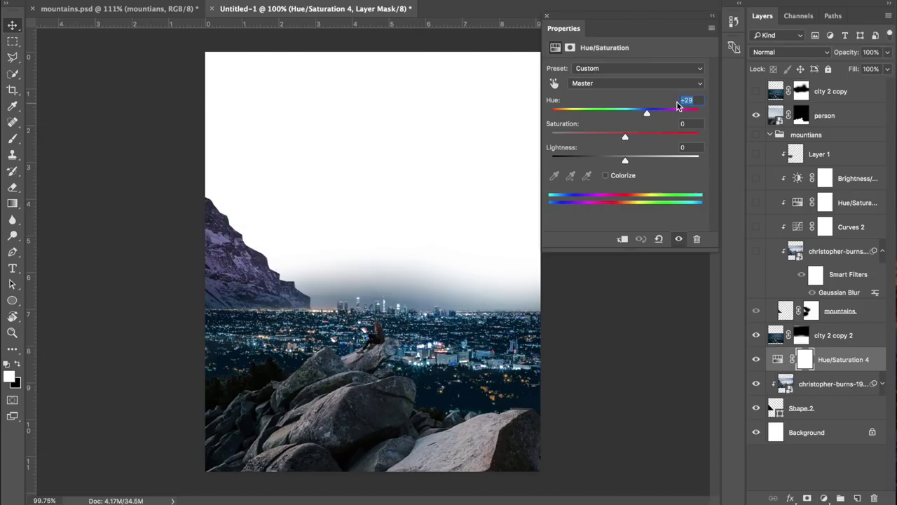
text(13)
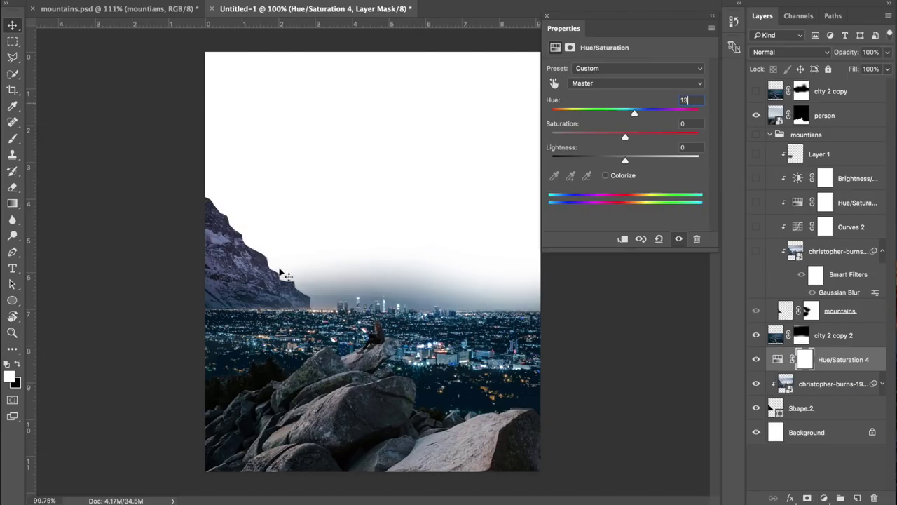
drag(626, 161, 618, 159)
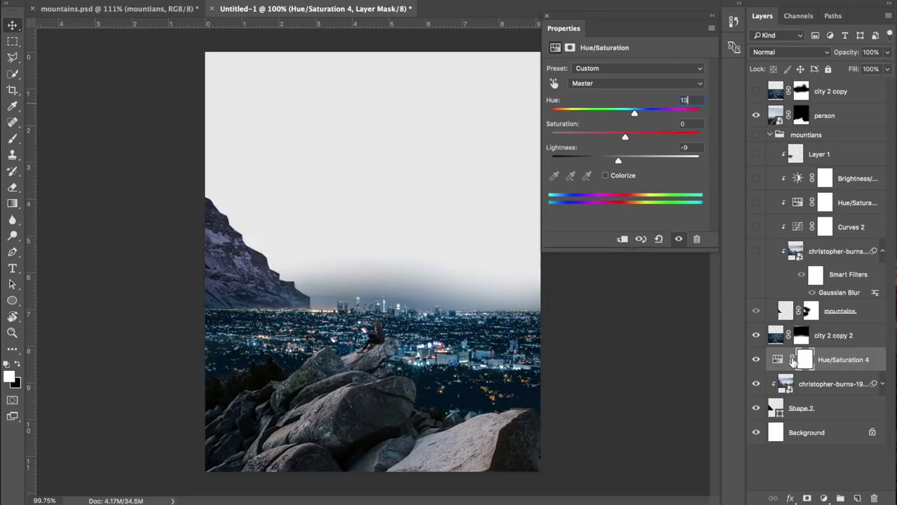
alt+click(833, 371)
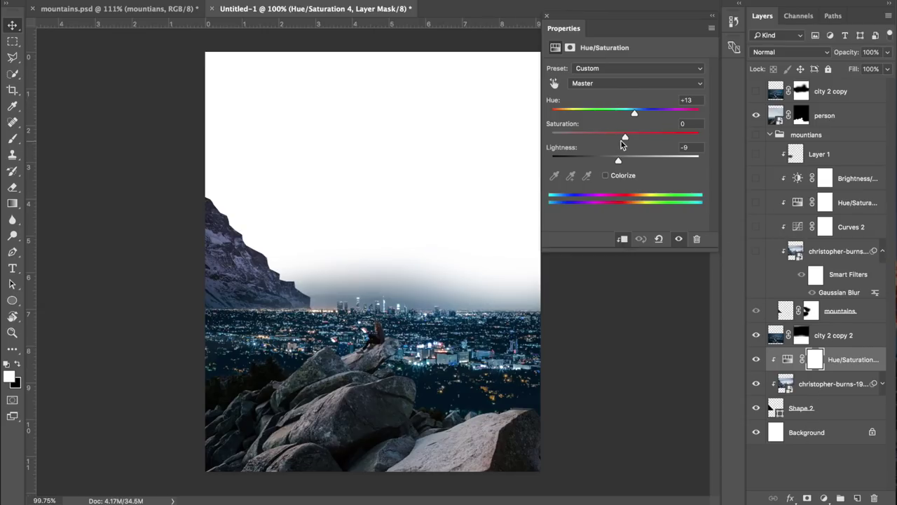
drag(626, 140, 603, 161)
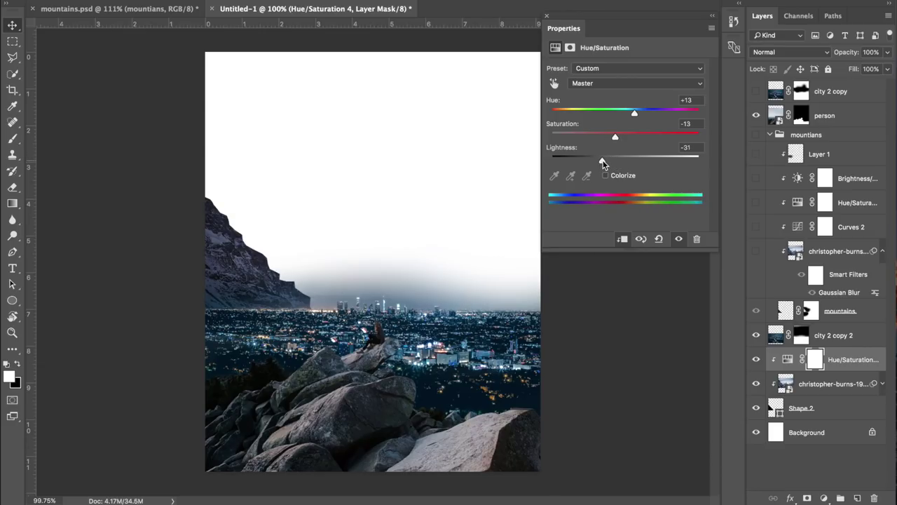
click(547, 18)
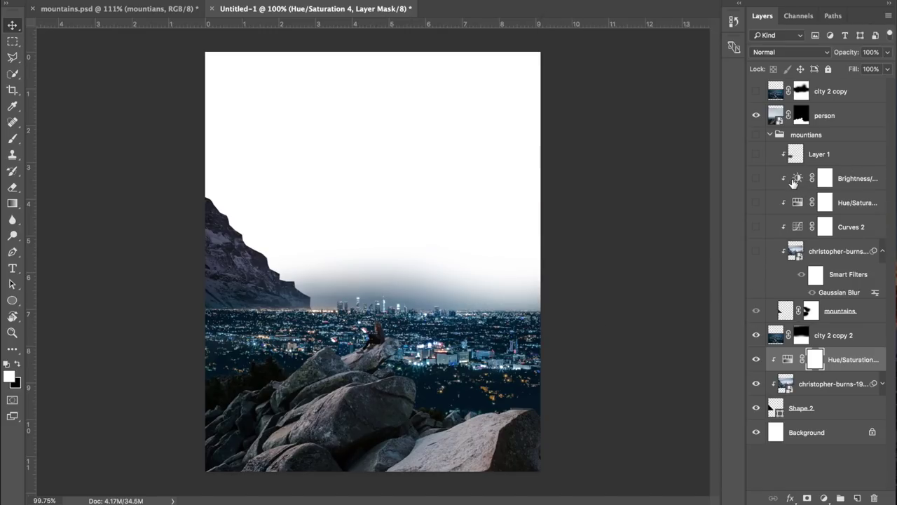
Add a Brightness/Contrast adjustment clipped to the mountain with brightness -24 and contrast 10
click(824, 498)
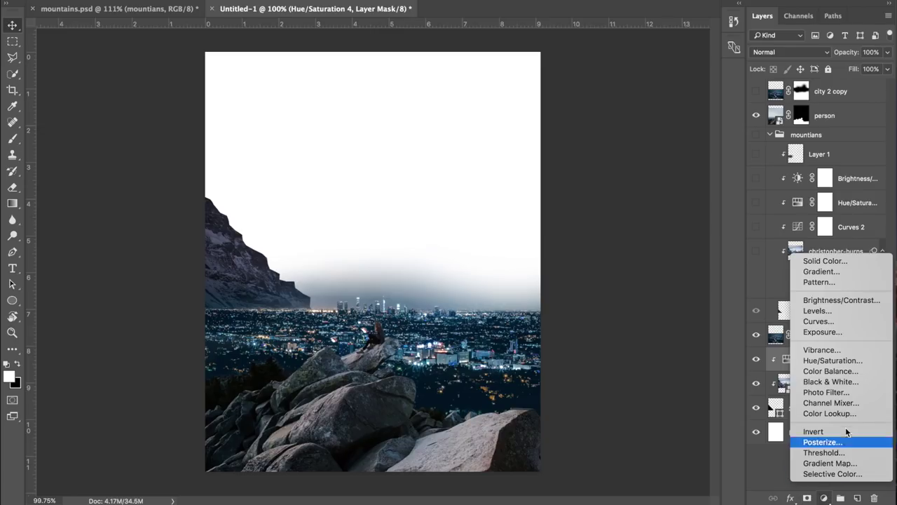
click(856, 301)
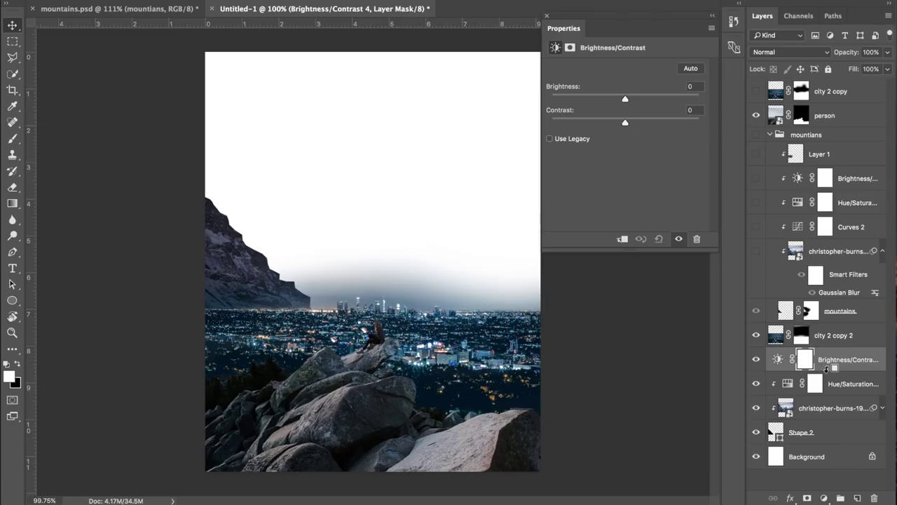
alt+click(824, 372)
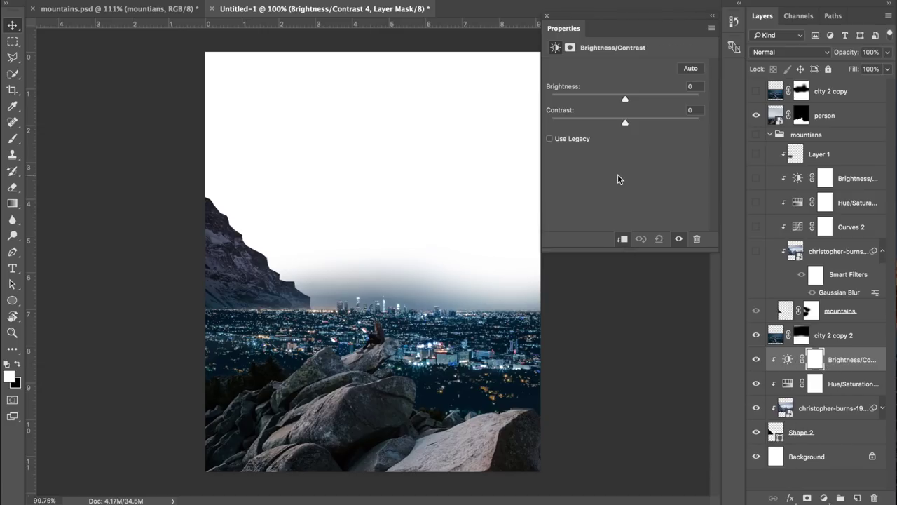
drag(624, 99, 612, 100)
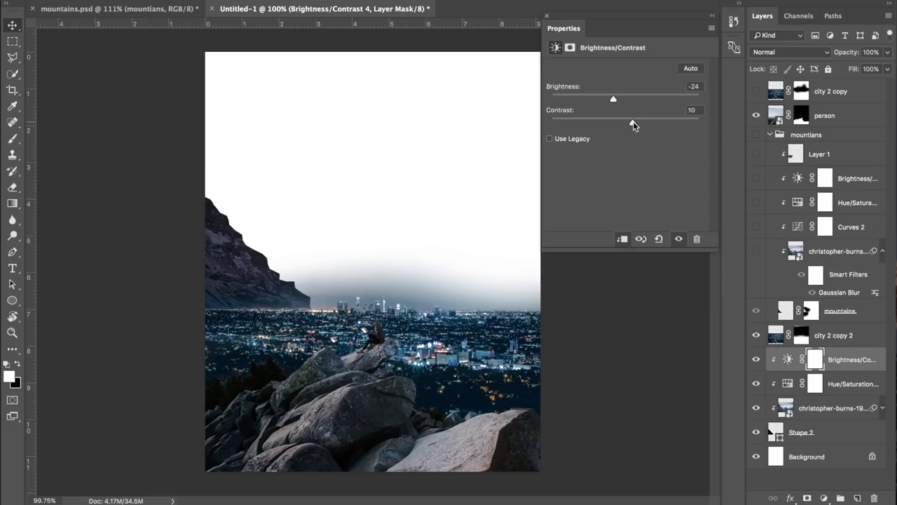
click(547, 16)
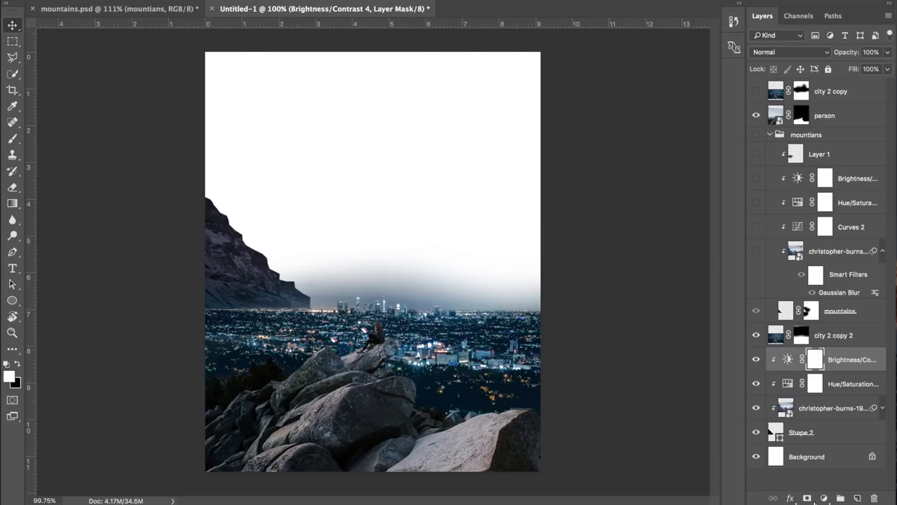
Add a Curves adjustment clipped to the mountain photo, anchor its midtones, lift the black point slightly and lower the white point slightly
click(824, 498)
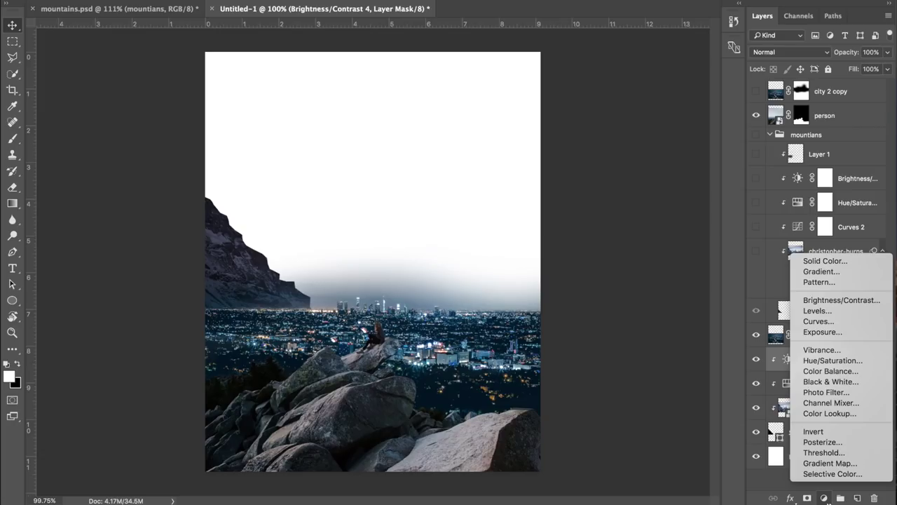
click(826, 321)
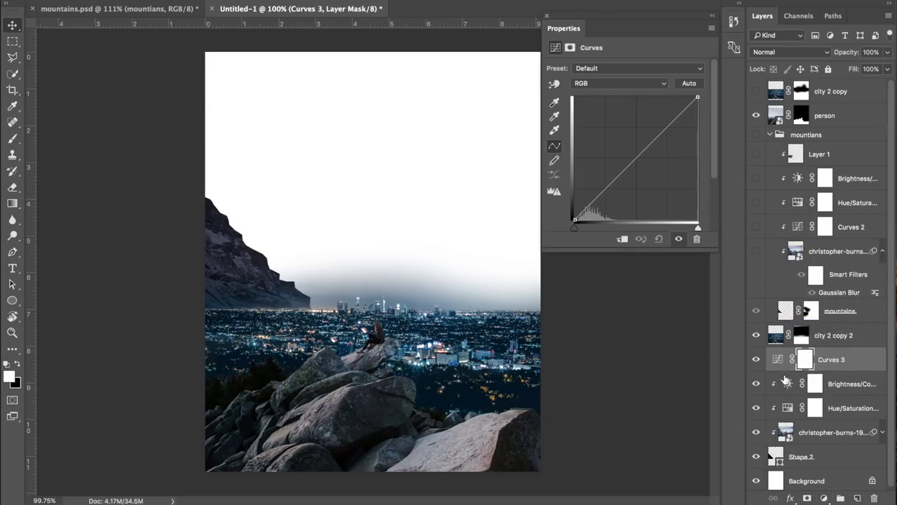
alt+click(794, 368)
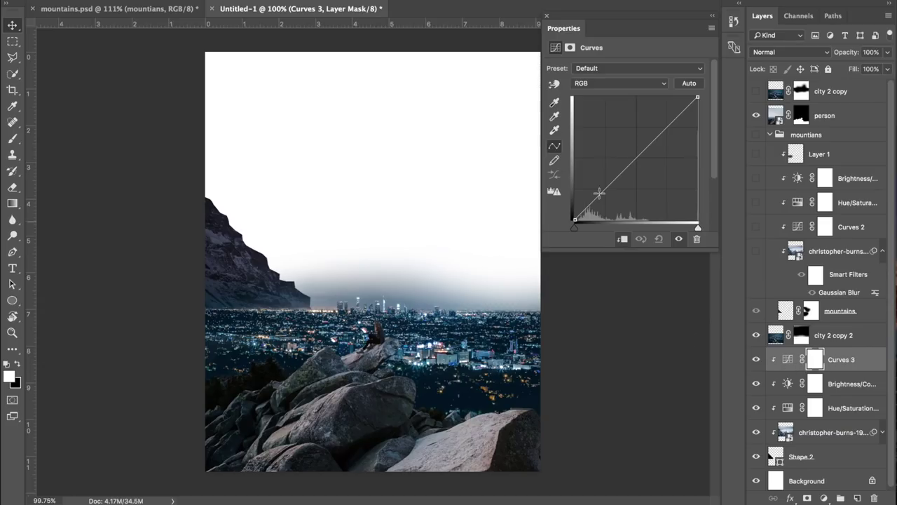
click(635, 157)
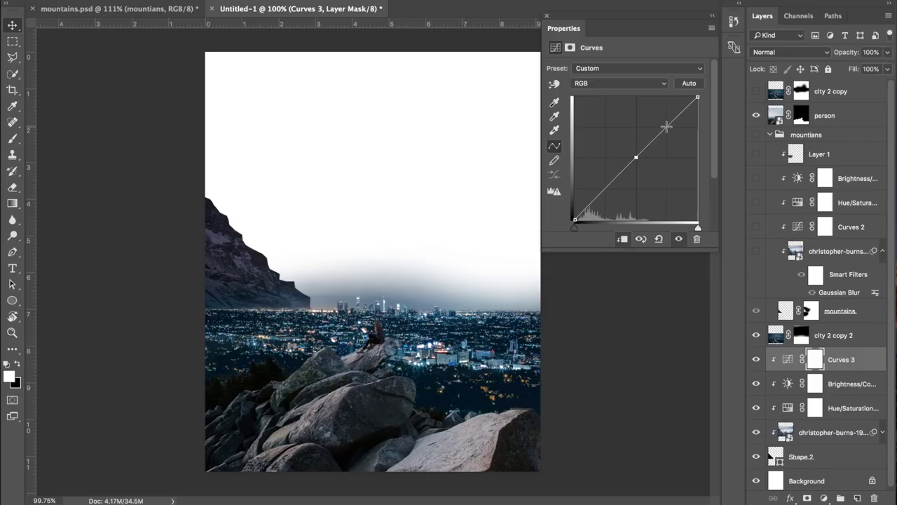
drag(667, 127, 665, 125)
click(606, 189)
drag(574, 220, 572, 213)
drag(698, 97, 698, 103)
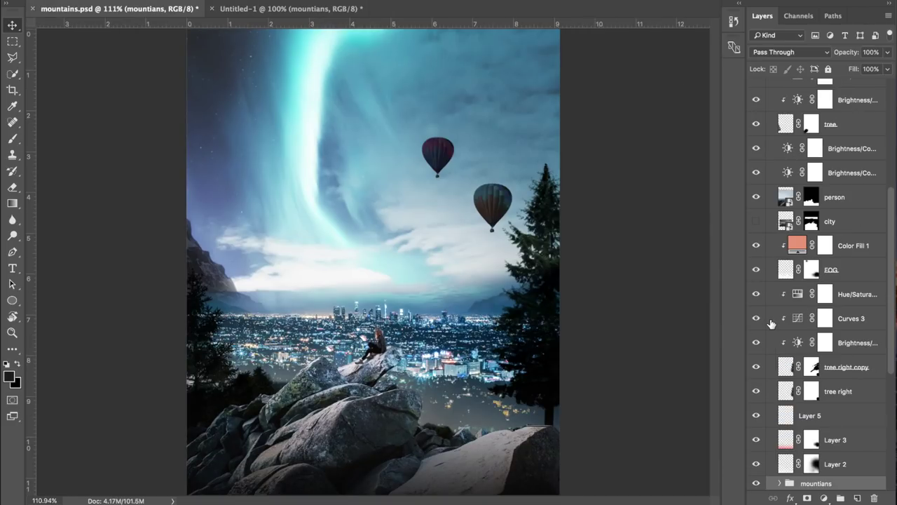
Duplicate the hb-mertz-314526 sky layer from mountains.psd into Untitled-1 and place the copy below the mountians group, directly above Background
scroll(825, 364, down, 10)
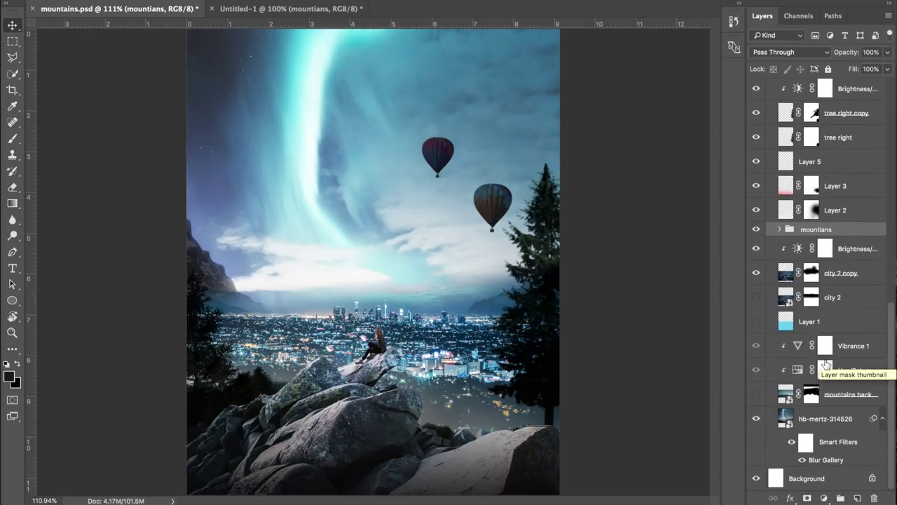
right_click(860, 418)
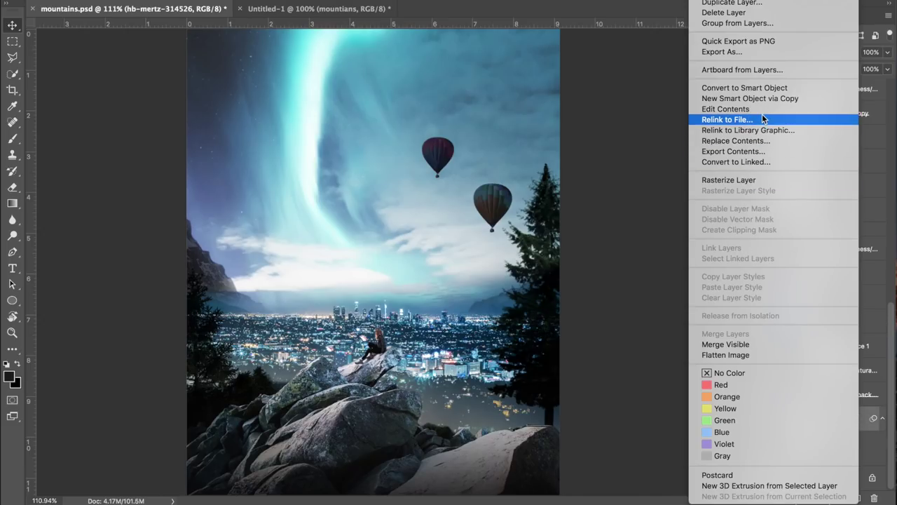
click(732, 4)
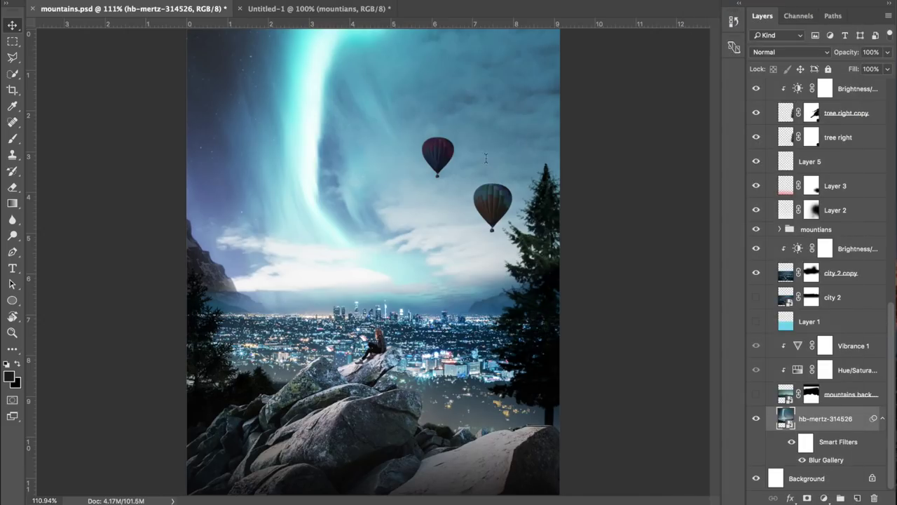
click(430, 192)
click(428, 202)
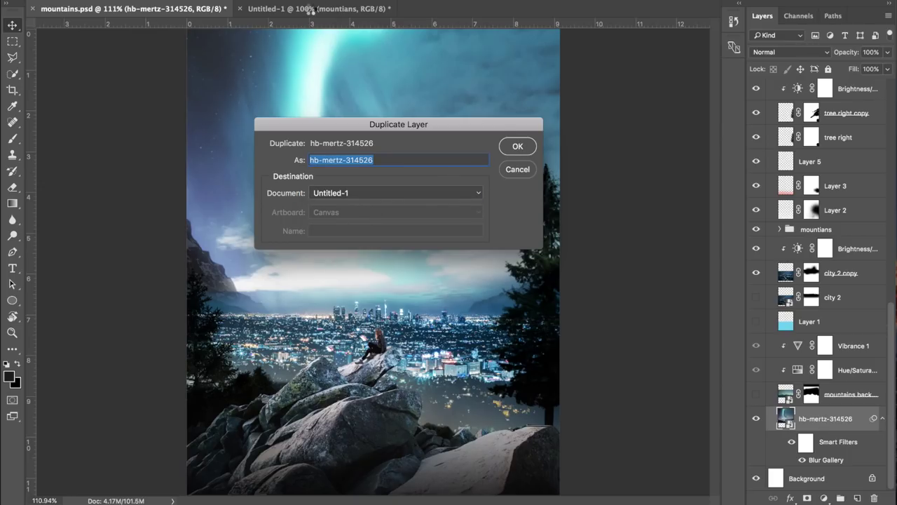
key(Return)
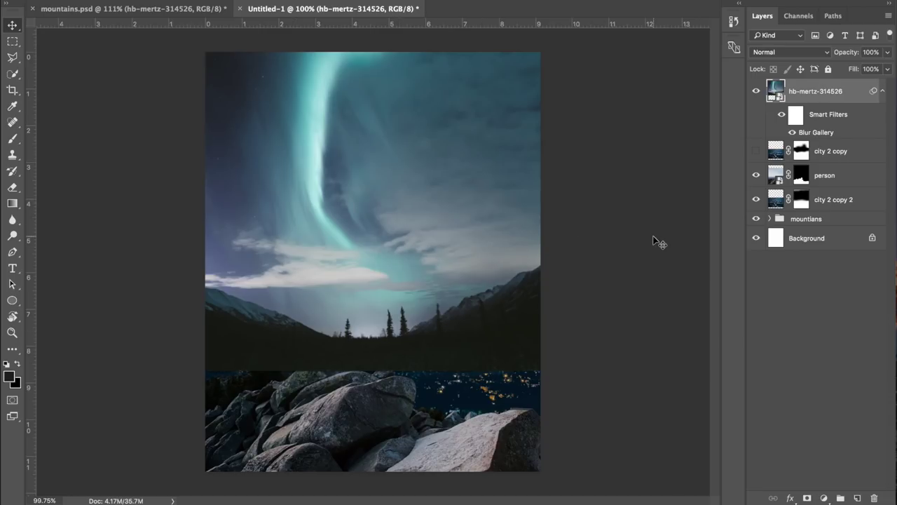
drag(815, 91, 845, 228)
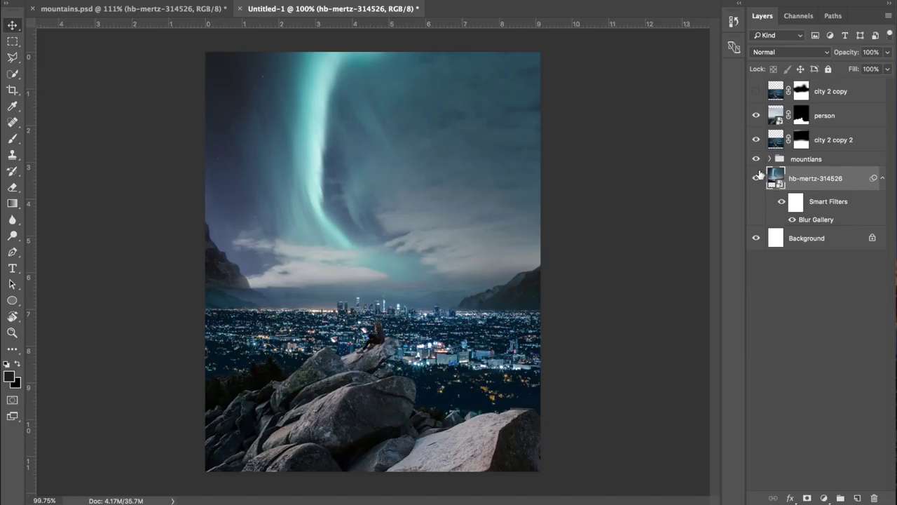
Paint on the mountains layer's mask with a large black brush at 0% hardness along the upper slope of the left mountain
click(771, 159)
click(810, 335)
key(b)
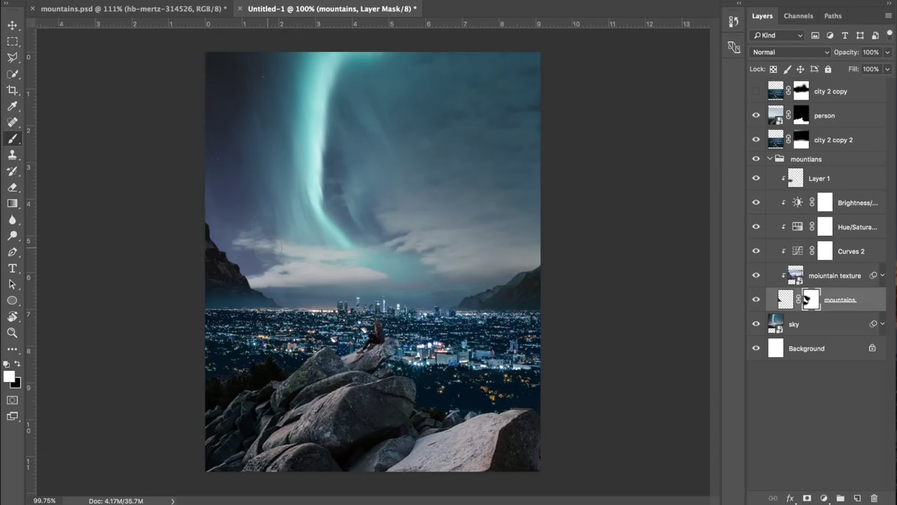
key(x)
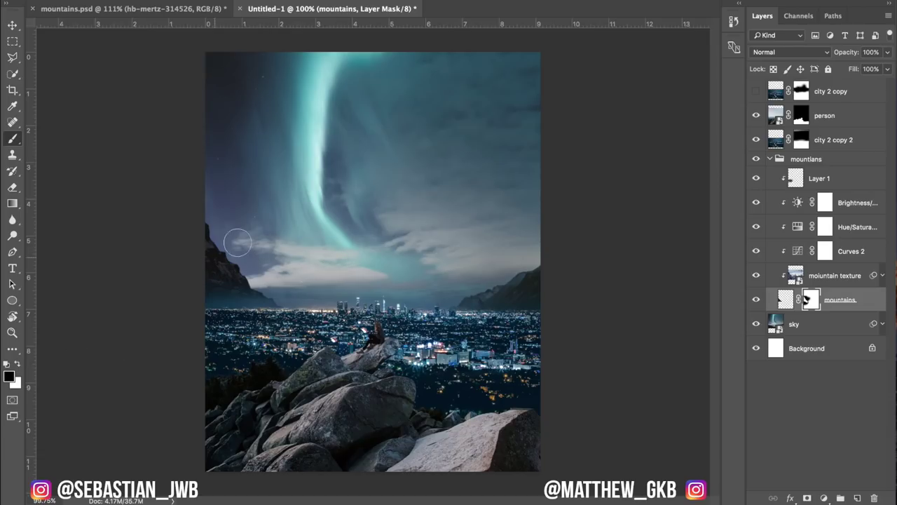
right_click(396, 165)
drag(489, 223, 392, 223)
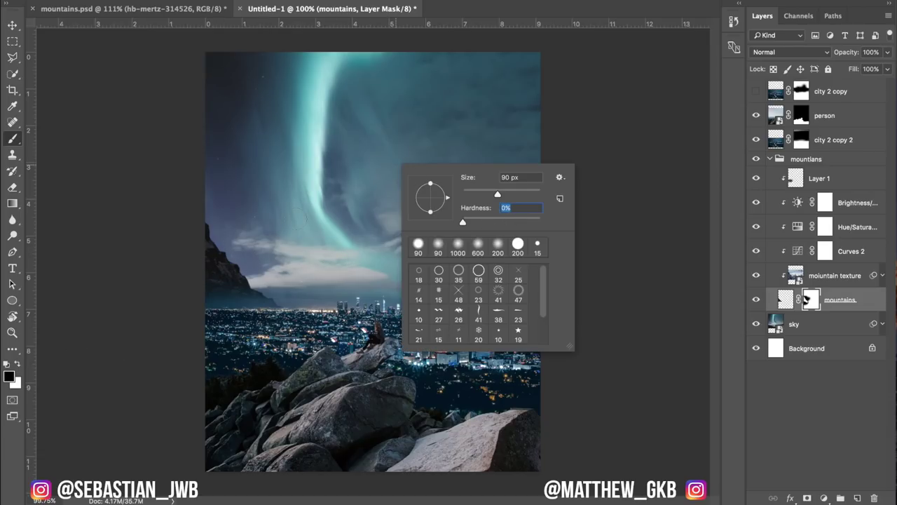
key(Return)
key(bracketright)
key(bracketright)
key(bracketright)
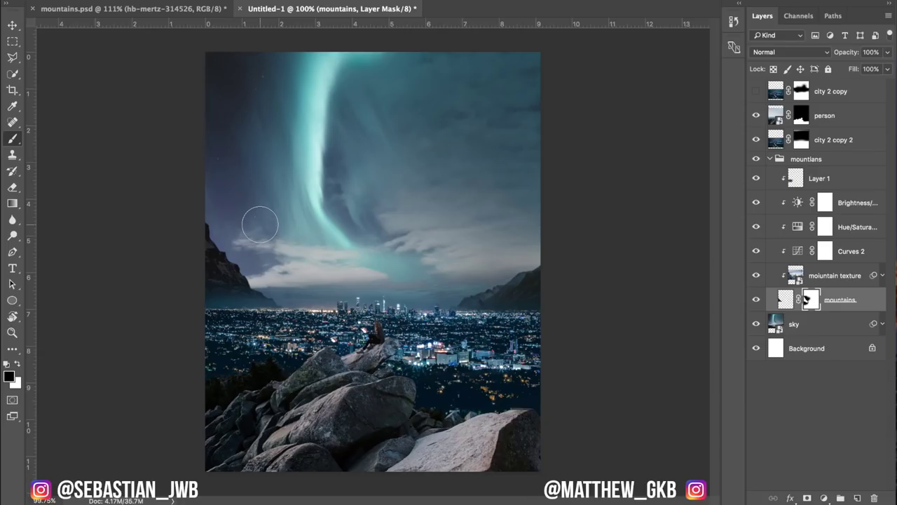
key(bracketright)
key(bracketright)
key(bracketright)
key(bracketright)
key(bracketright)
key(bracketright)
mouse_move(267, 197)
mouse_down()
mouse_move(234, 175)
mouse_move(274, 187)
mouse_move(298, 223)
mouse_up()
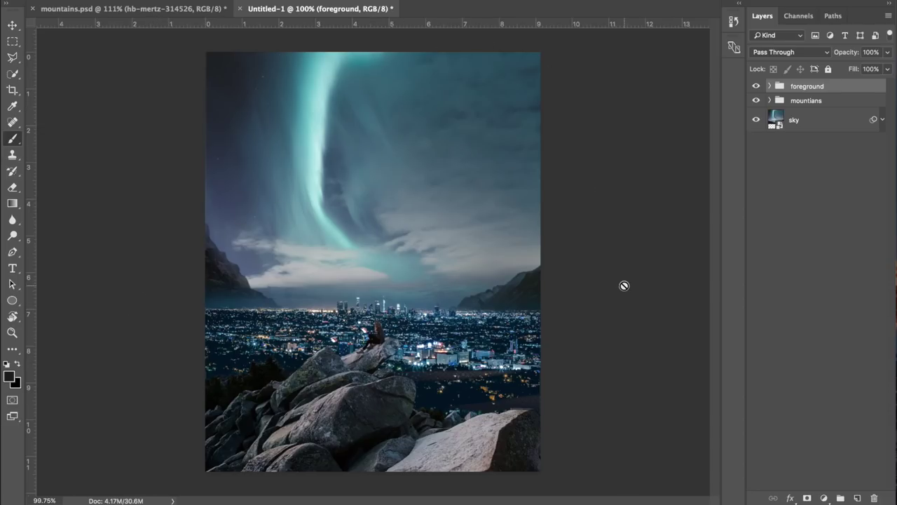
Add a new layer directly above sky and prepare a linear gradient running from pale blue (#cbf0fb) to transparent
click(837, 104)
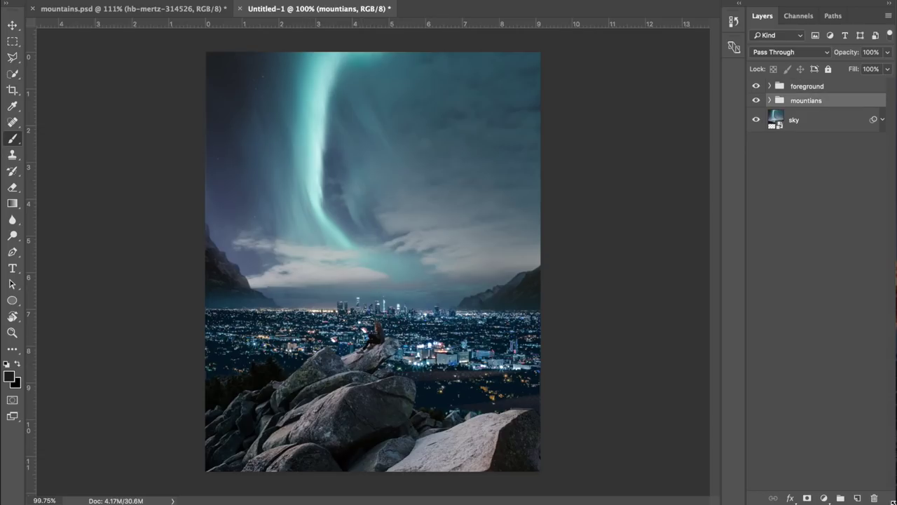
click(833, 123)
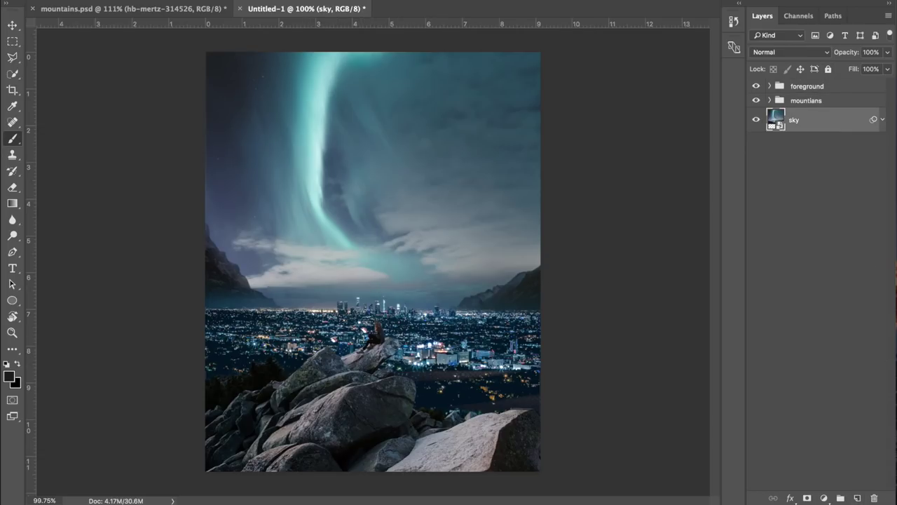
click(858, 498)
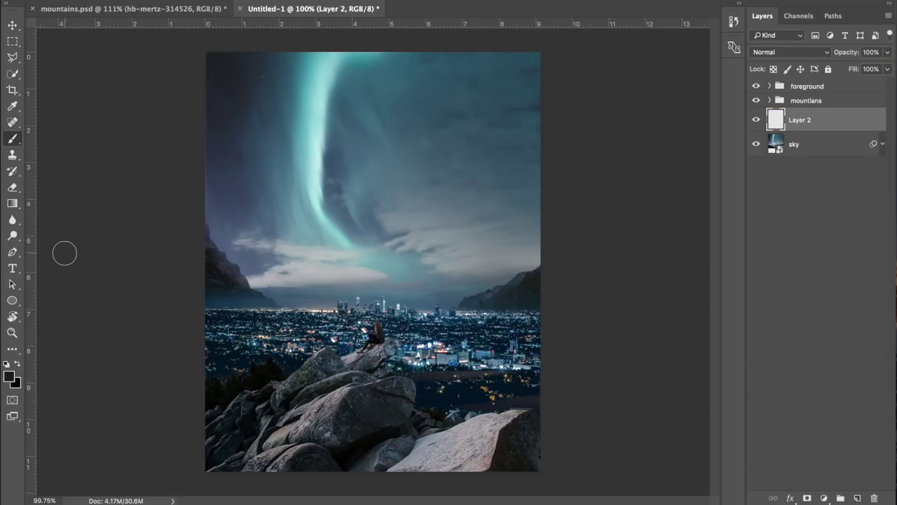
click(11, 204)
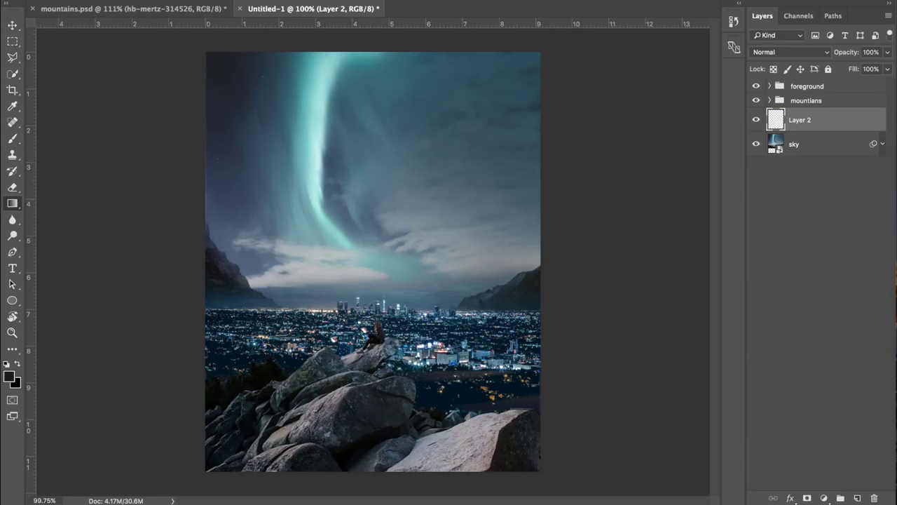
click(402, 17)
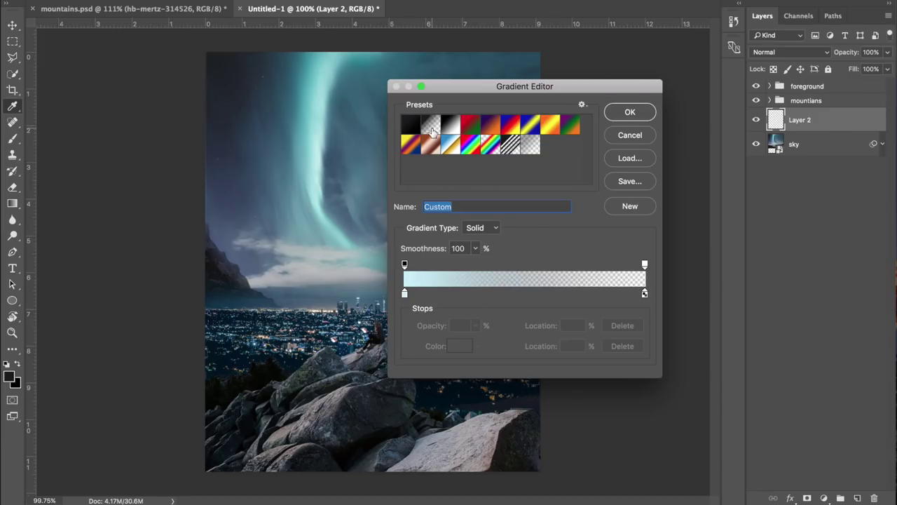
click(405, 293)
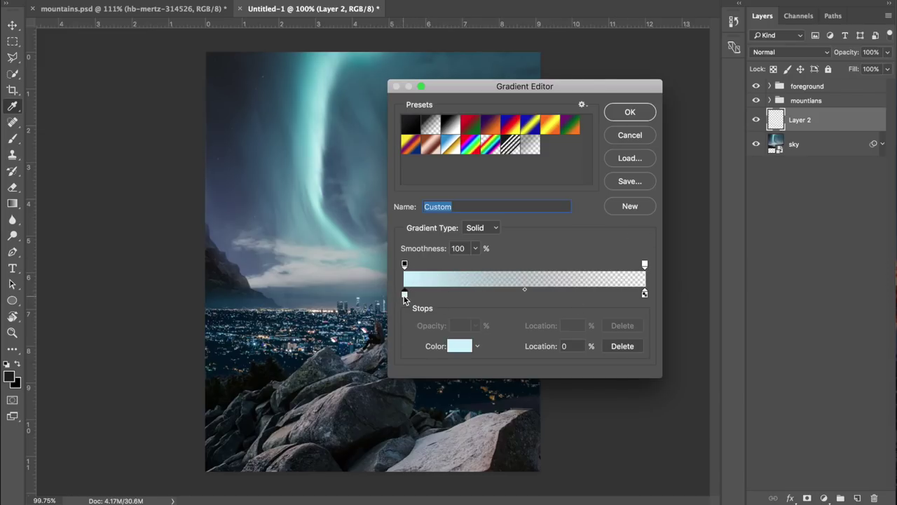
click(461, 347)
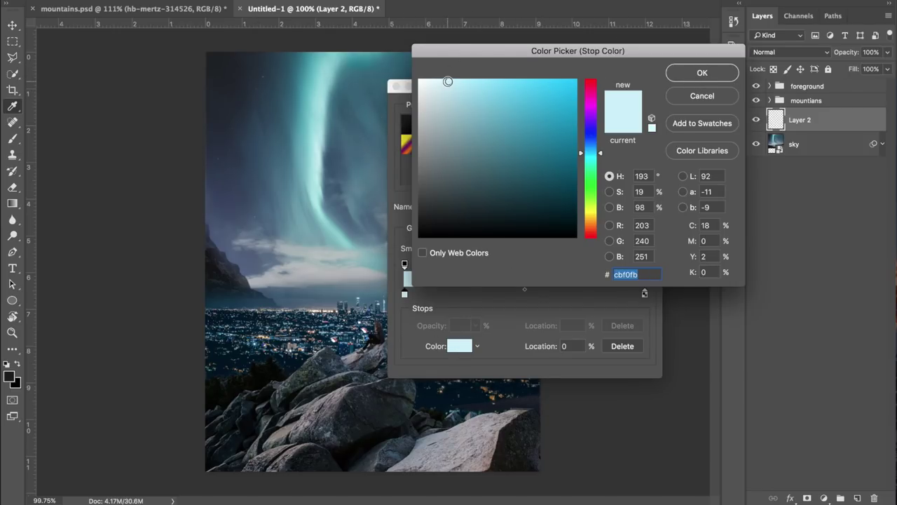
click(445, 82)
click(704, 97)
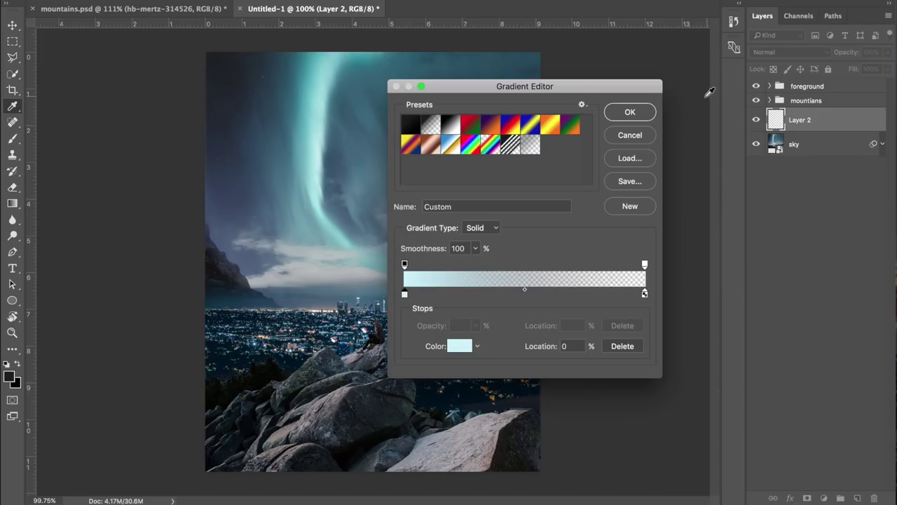
click(638, 114)
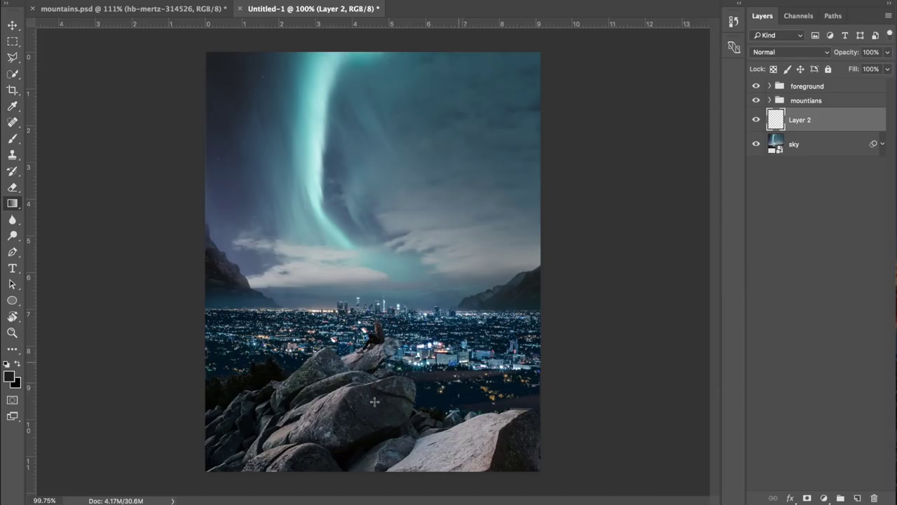
Try out pale blue haze gradients between the sky and mountains, starting at the rocks and fading upward
drag(377, 421, 370, 174)
key(shift)
drag(377, 233, 369, 133)
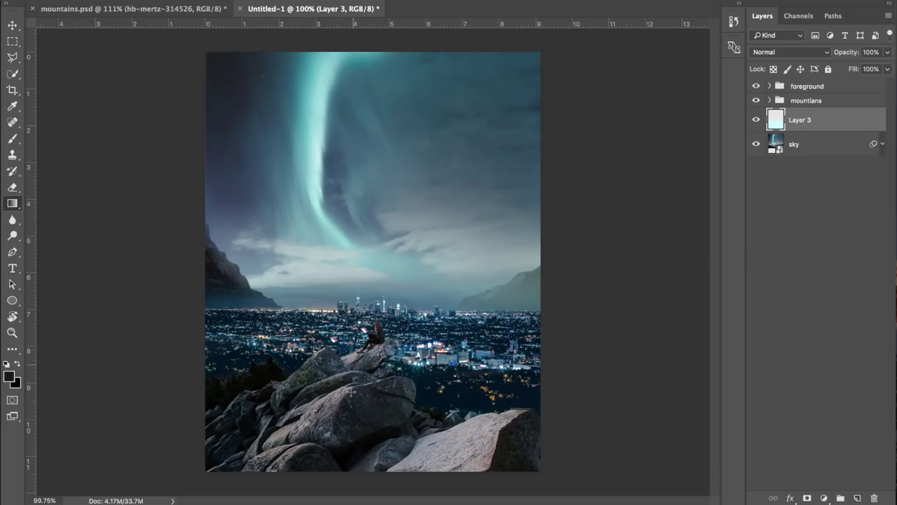
drag(351, 414, 344, 256)
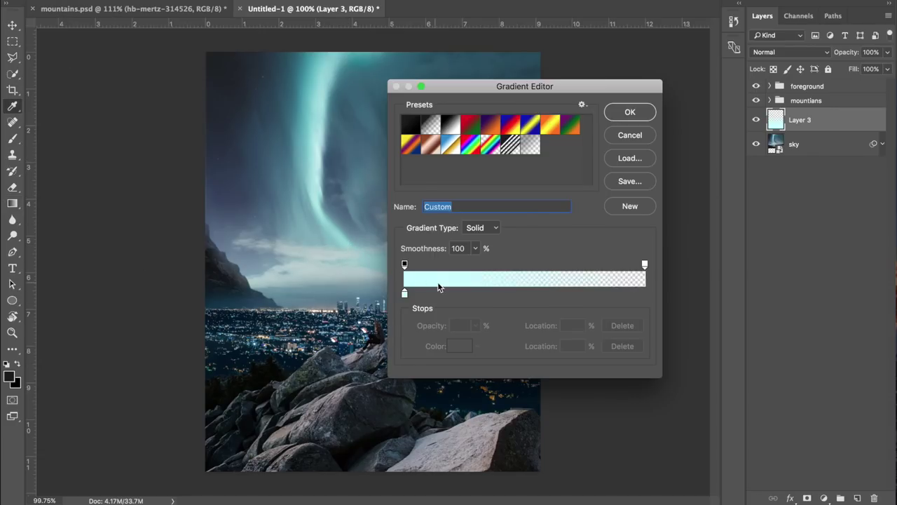
Change the gradient's starting colour to #ecf9fd and draw it on Layer 3 from the rocks up to the low clouds
click(405, 292)
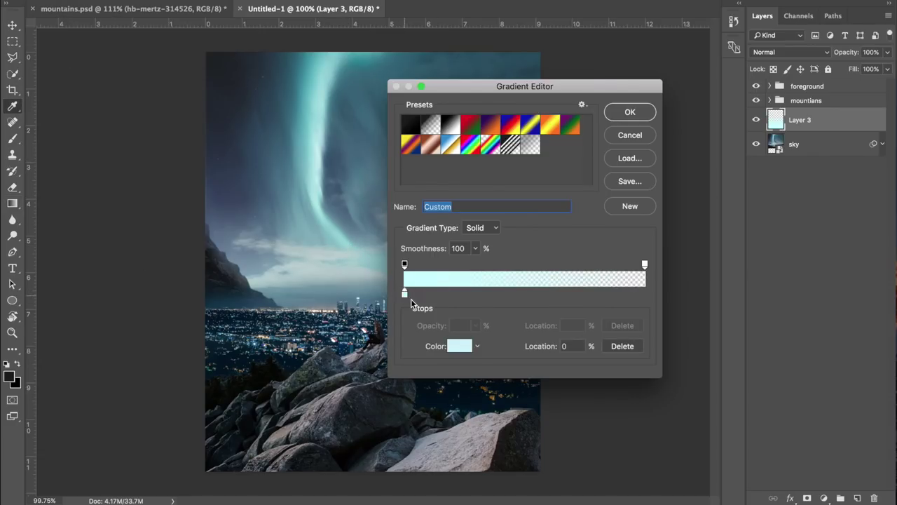
click(460, 346)
click(427, 80)
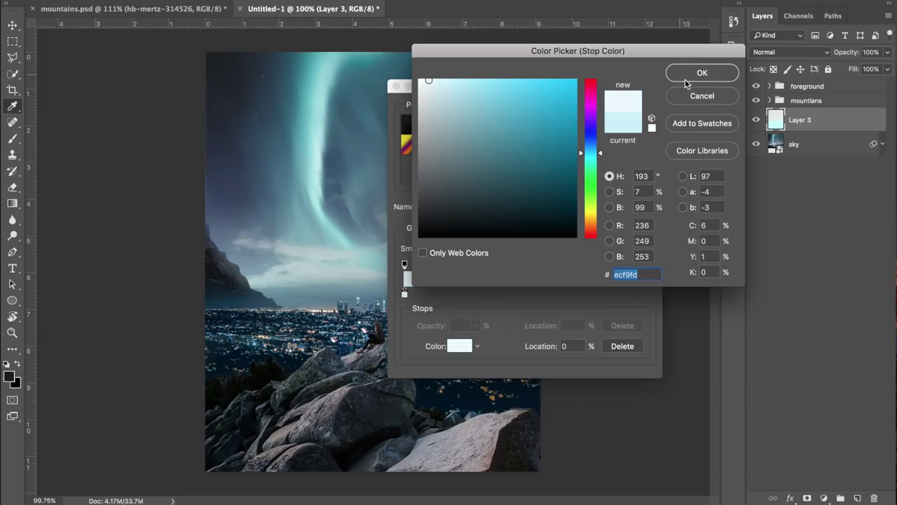
click(688, 79)
key(Return)
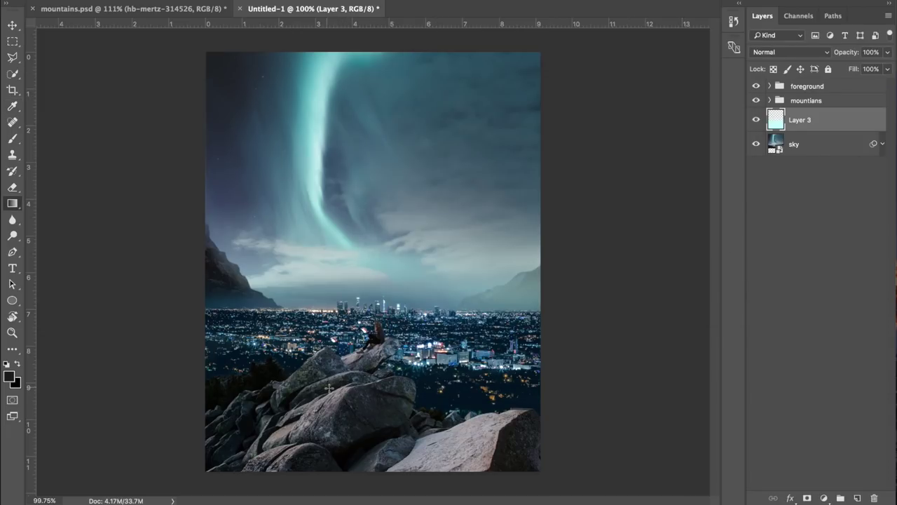
drag(328, 396, 328, 267)
key(b)
Set Layer 3's blend mode to Linear Dodge (Add), with 60% fill and 58% opacity
click(888, 68)
mouse_move(889, 84)
mouse_down()
mouse_move(867, 85)
mouse_move(877, 68)
mouse_up()
click(888, 53)
click(793, 52)
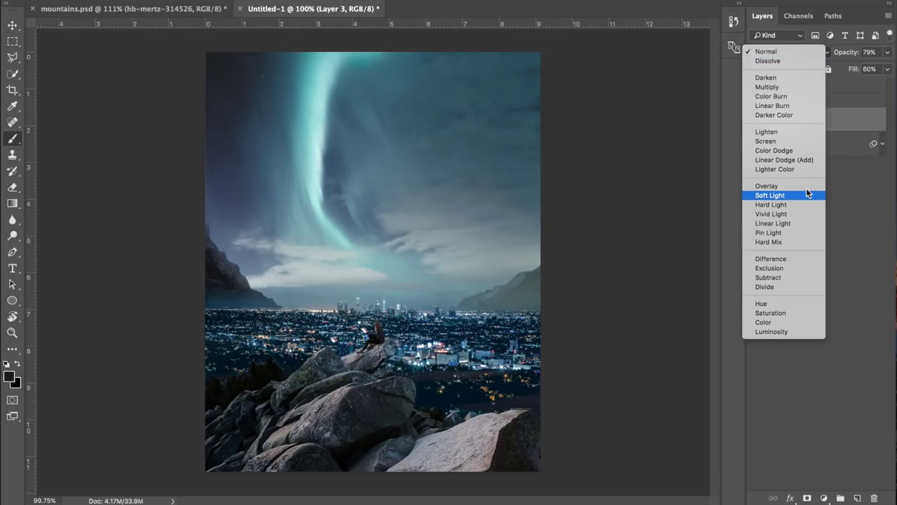
click(788, 160)
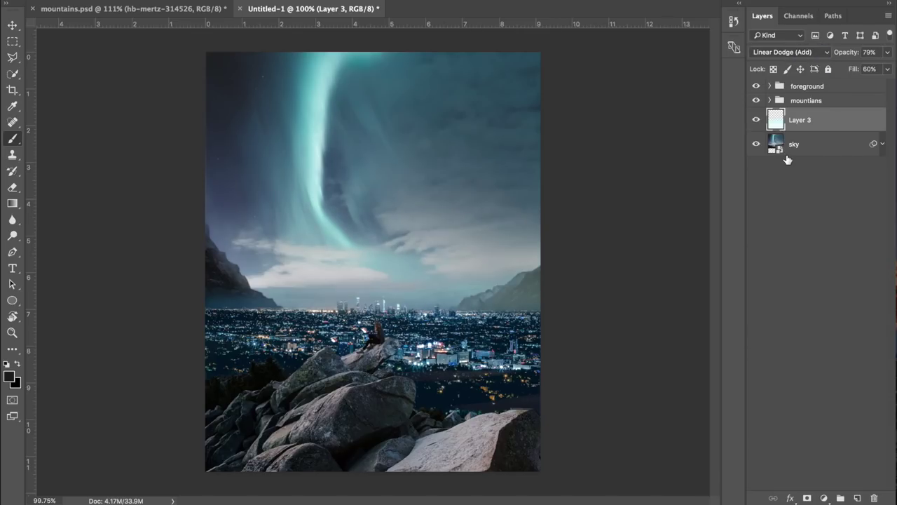
click(887, 53)
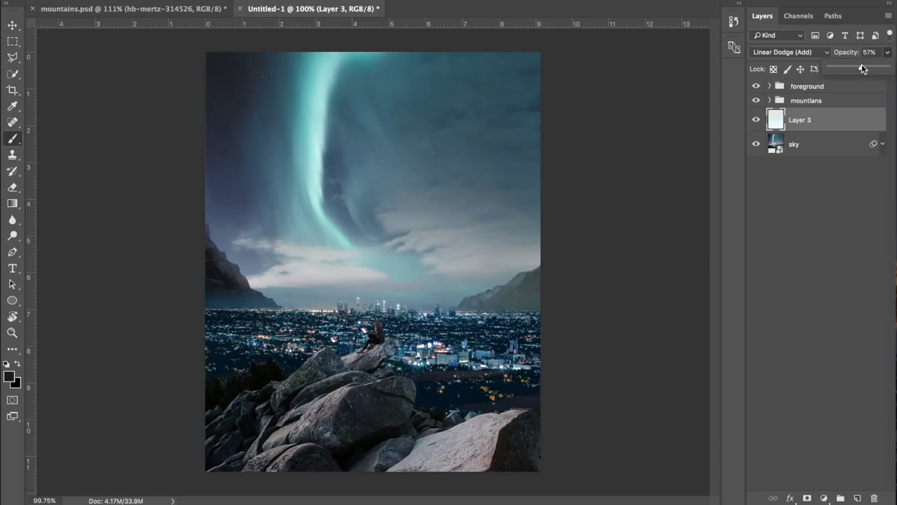
click(855, 215)
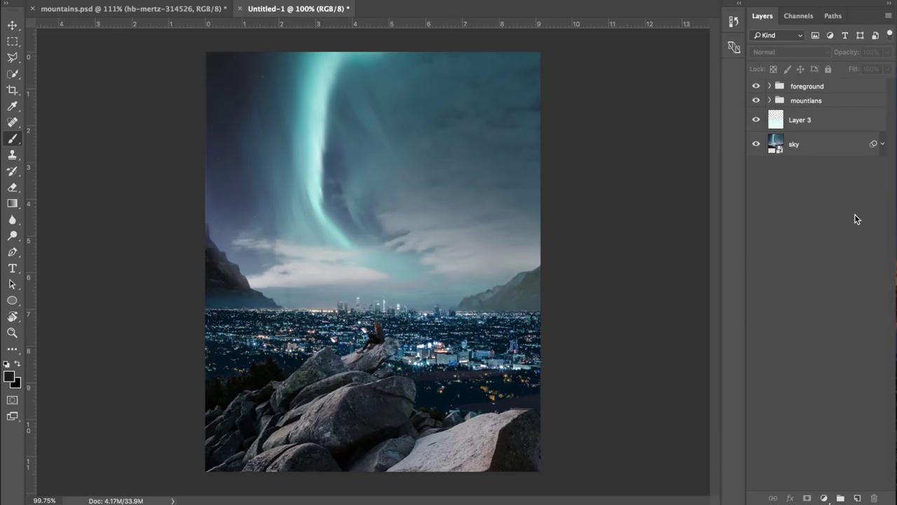
Compare the image with and without the gradient haze on Layer 3, and rename that layer "fade"
click(757, 122)
click(757, 121)
double_click(801, 120)
key(BackSpace)
text(fade)
key(Return)
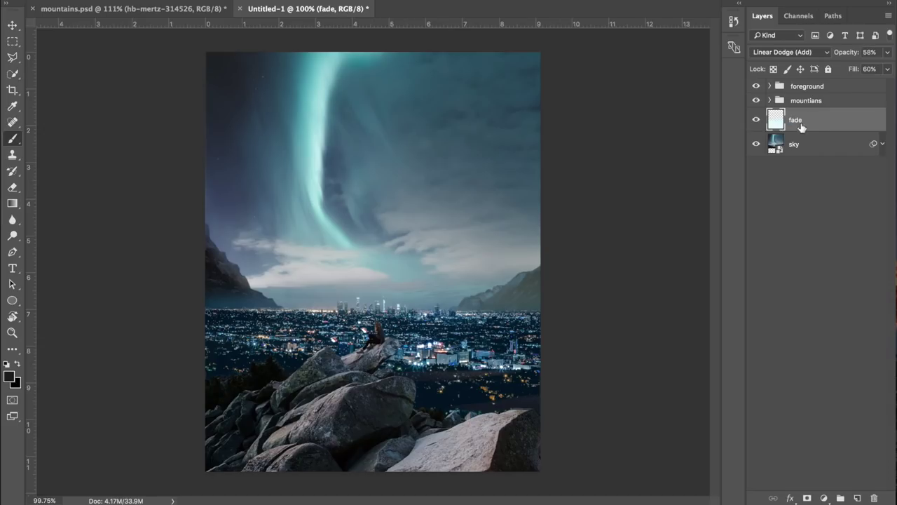
Add a layer mask to the fade layer and paint it black over the lower-right corner with a large soft brush at 0% hardness
click(808, 498)
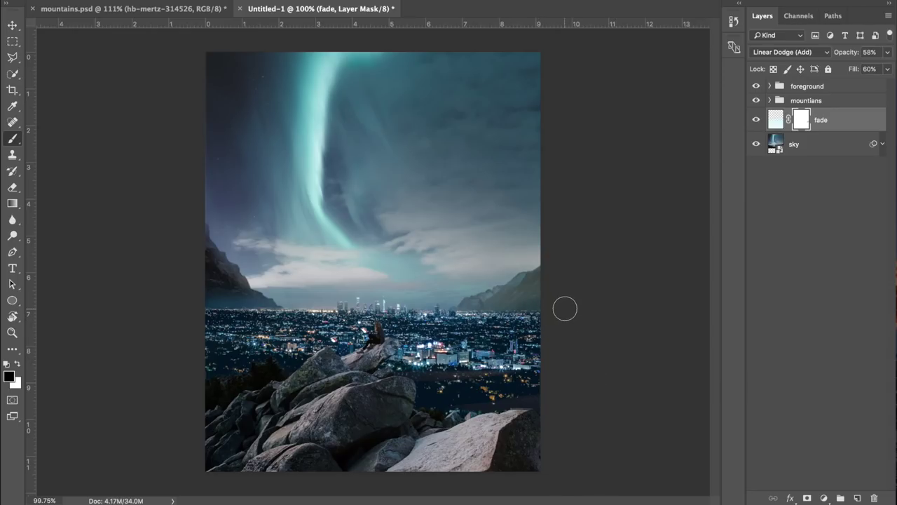
right_click(498, 356)
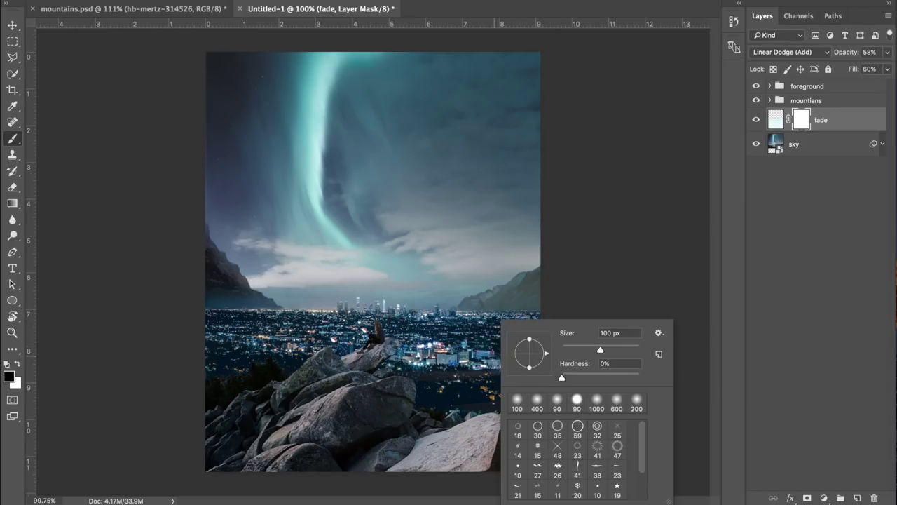
key(Escape)
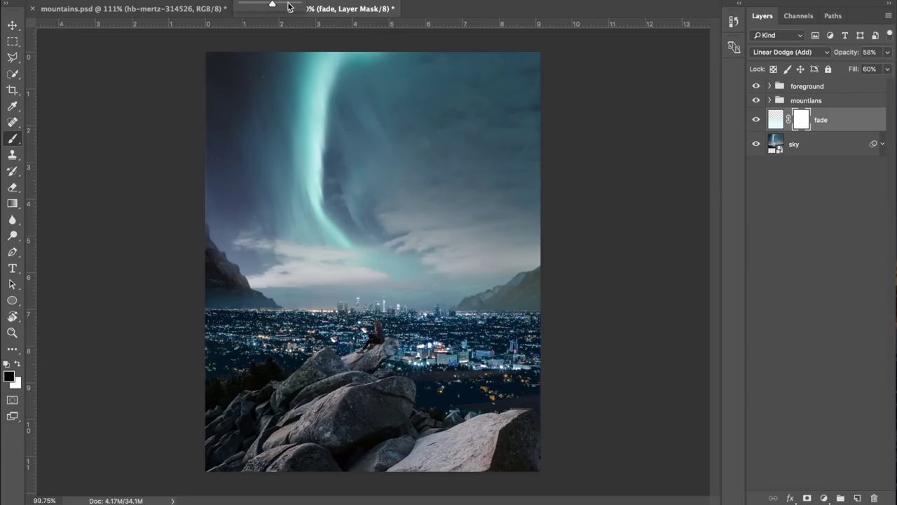
key(bracketright)
key(bracketright)
key(bracketright)
key(bracketright)
key(bracketright)
key(bracketright)
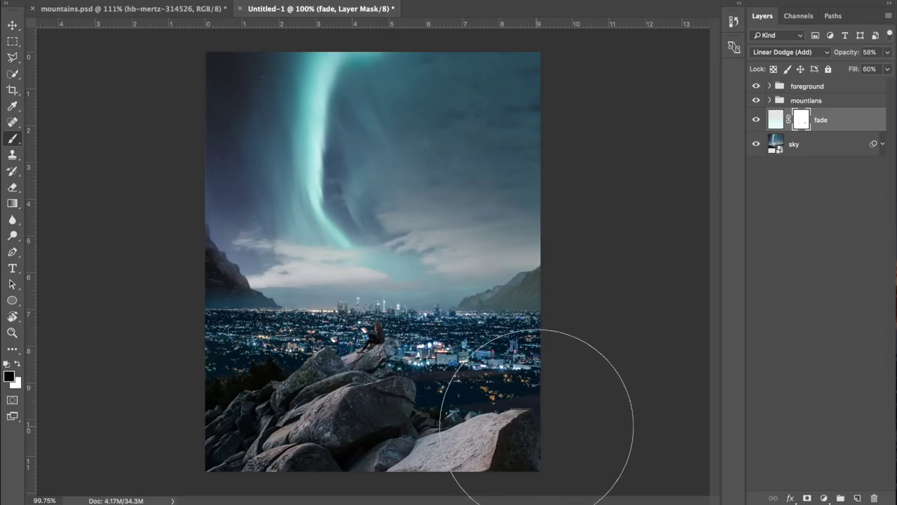
mouse_move(546, 434)
mouse_down()
mouse_move(506, 435)
mouse_move(540, 425)
mouse_up()
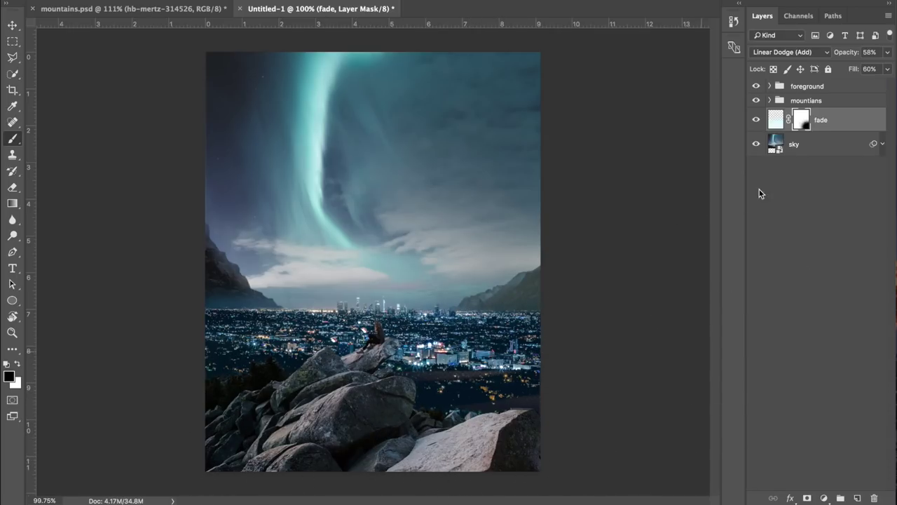
Duplicate the fade layer into the foreground group above the city layer and paint the copy's mask white over the masked area
key(ctrl+Tab)
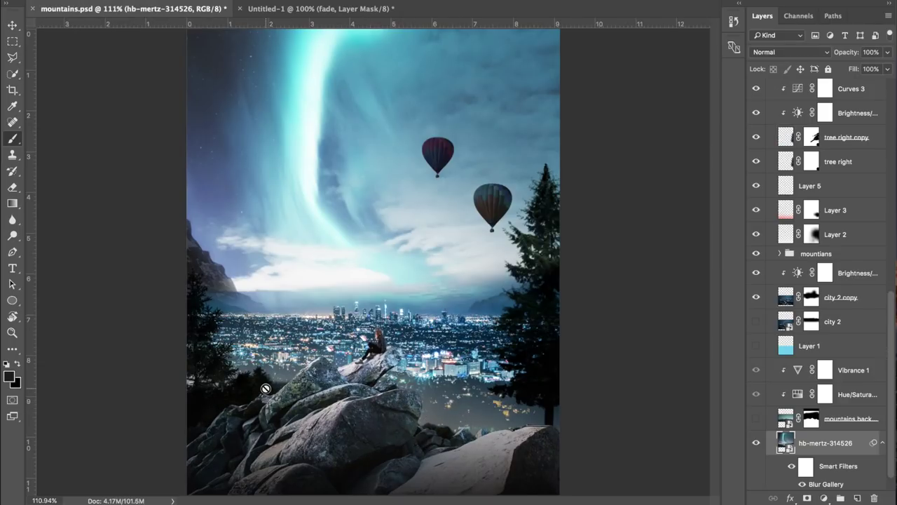
click(342, 10)
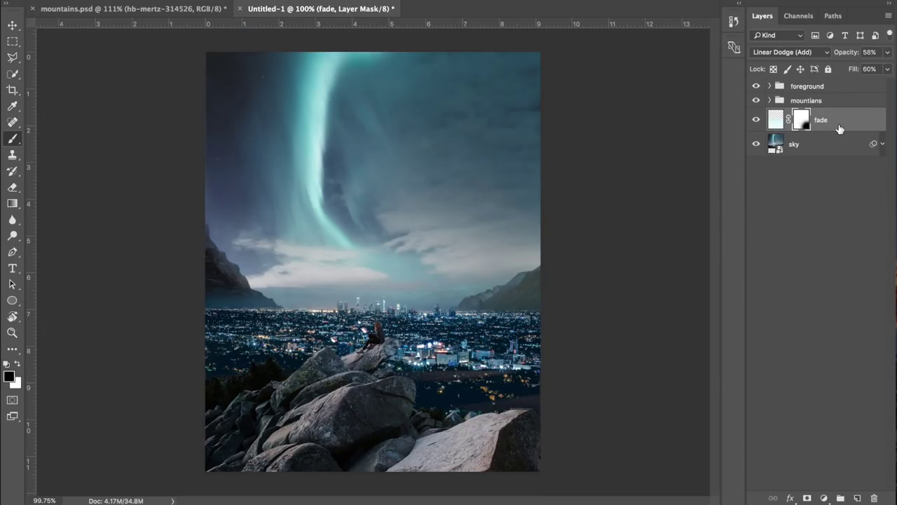
click(770, 86)
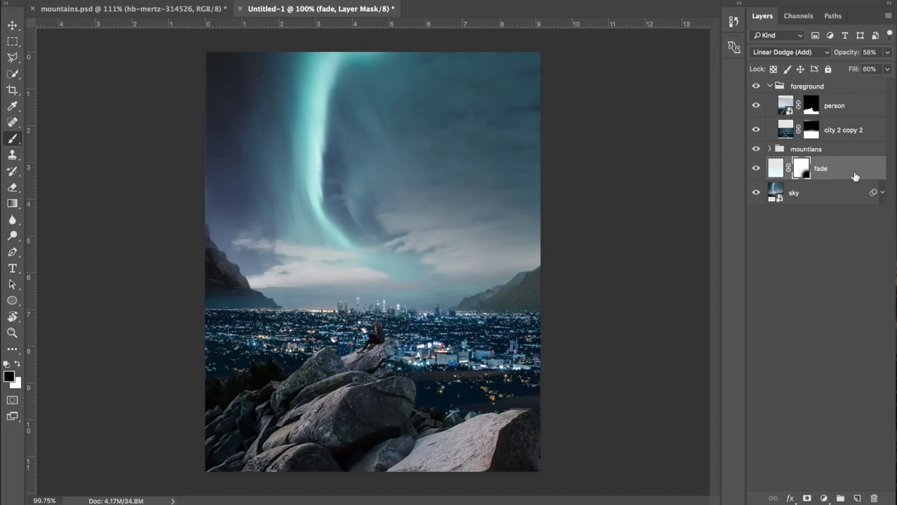
drag(851, 175, 845, 124)
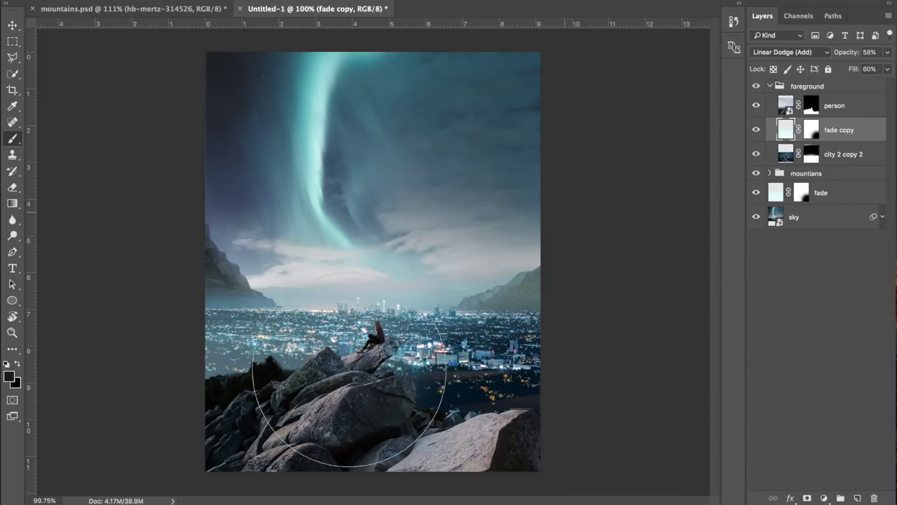
click(813, 135)
key(x)
drag(456, 381, 563, 394)
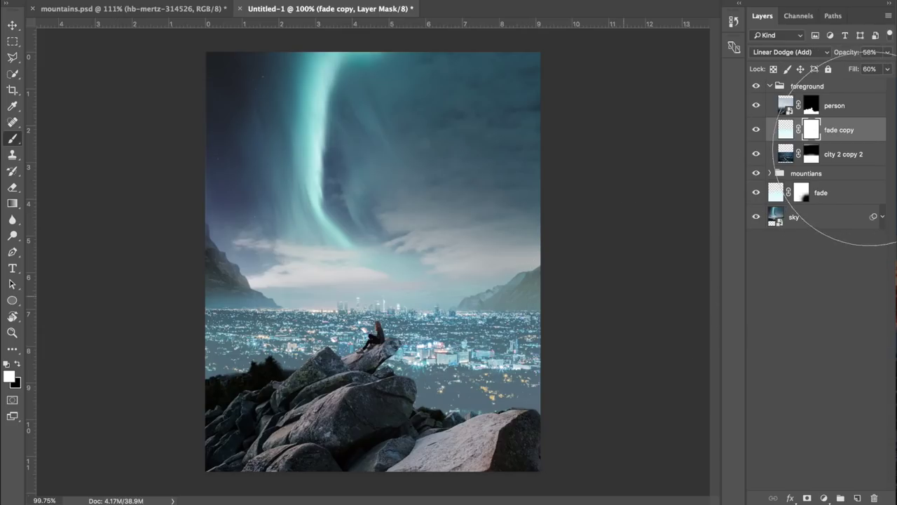
Transform the fade copy: rotate it slightly clockwise, widen it past both canvas edges and nudge it down over the city
key(ctrl+2)
key(ctrl+t)
drag(583, 184, 609, 214)
drag(458, 359, 449, 412)
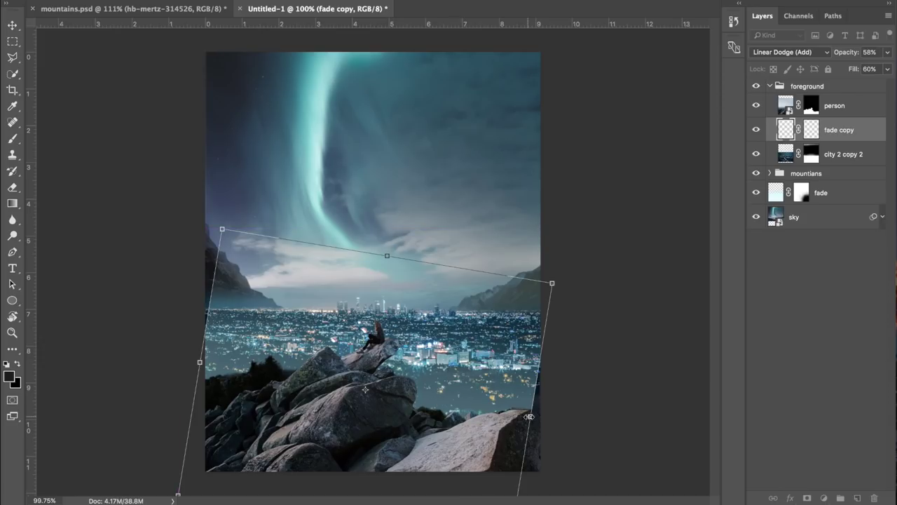
drag(530, 418, 556, 424)
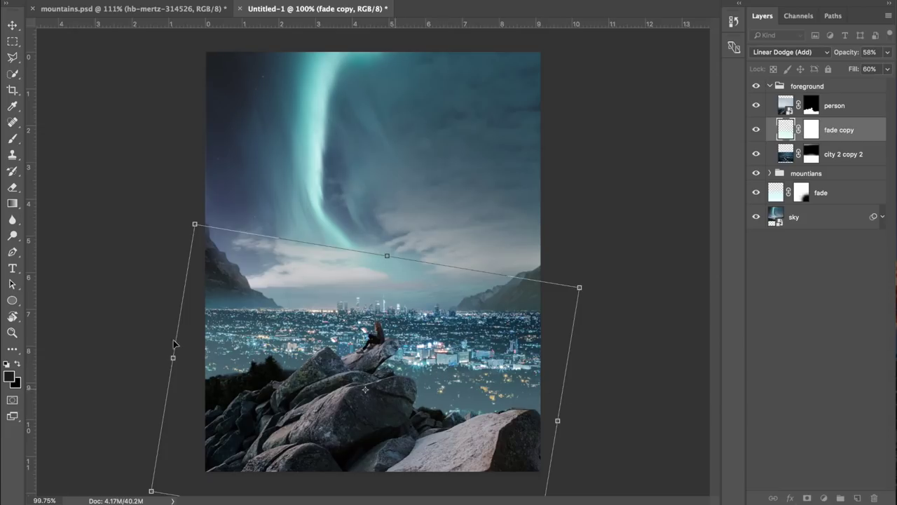
click(437, 384)
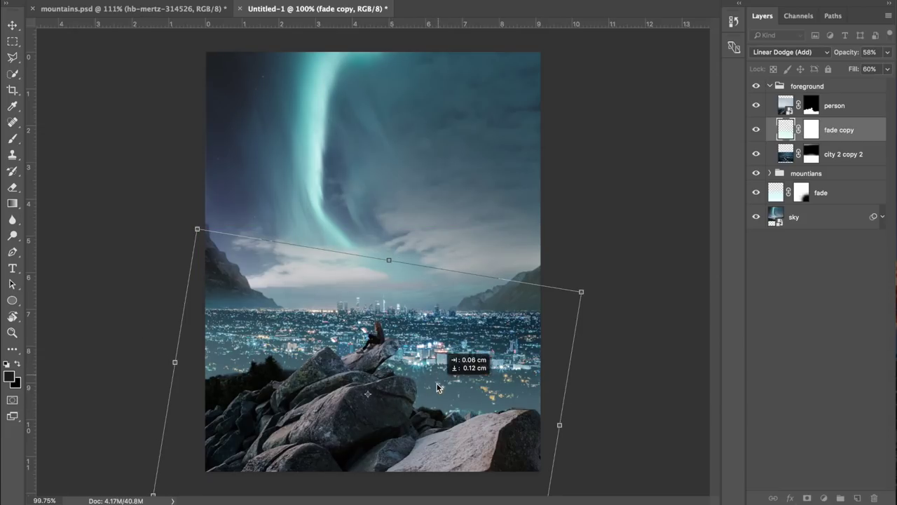
key(Return)
key(b)
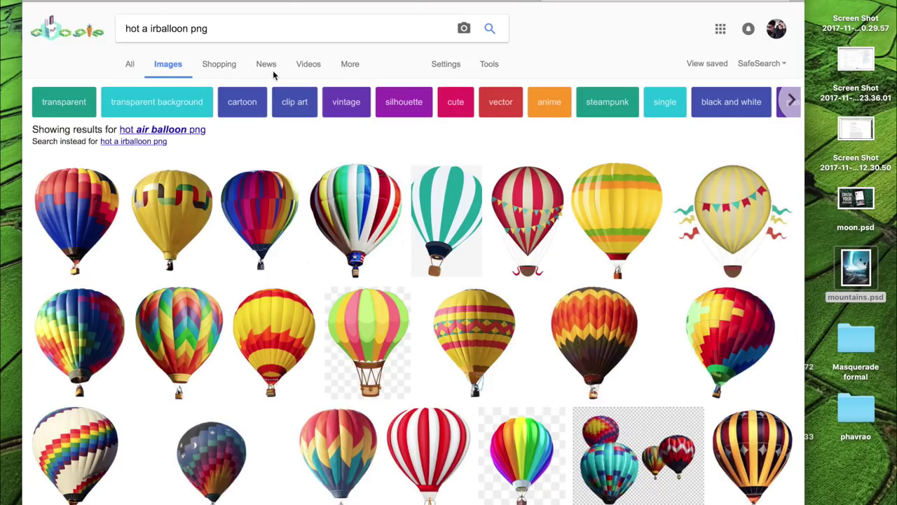
Search Google Images for "hot air balloon png" and look through the balloon pictures
click(183, 133)
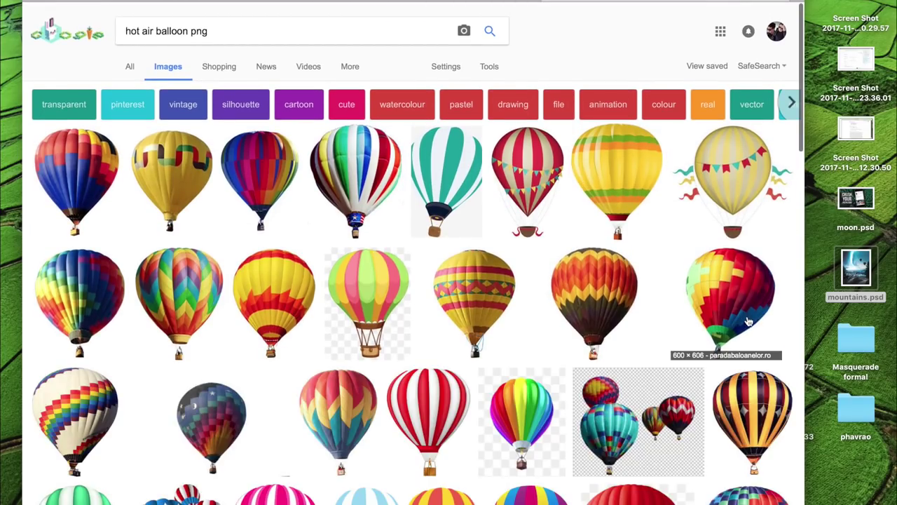
scroll(302, 301, down, 3)
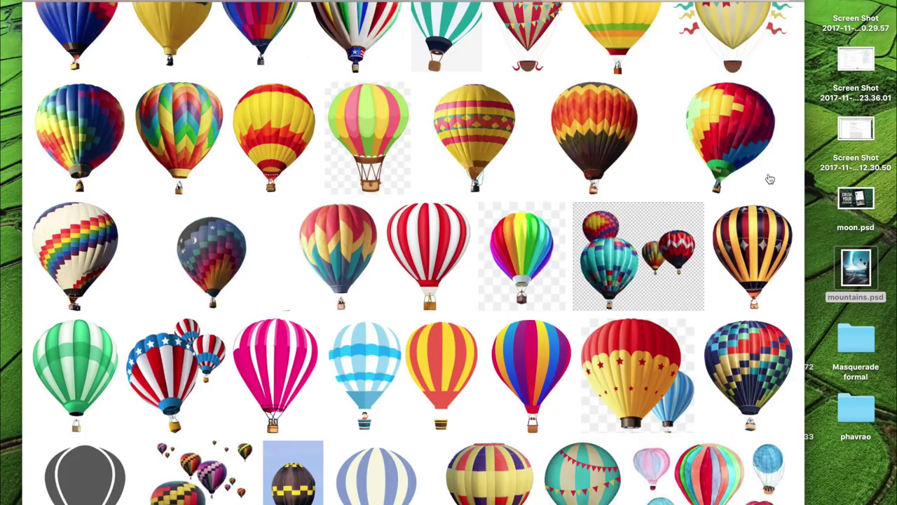
scroll(675, 445, down, 2)
scroll(675, 421, up, 2)
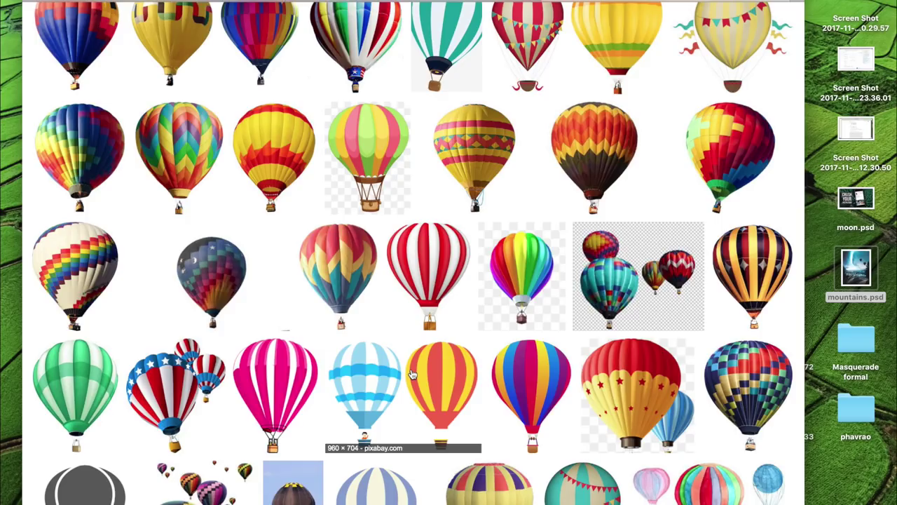
key(super+Tab)
key(super+Tab)
key(super+Tab)
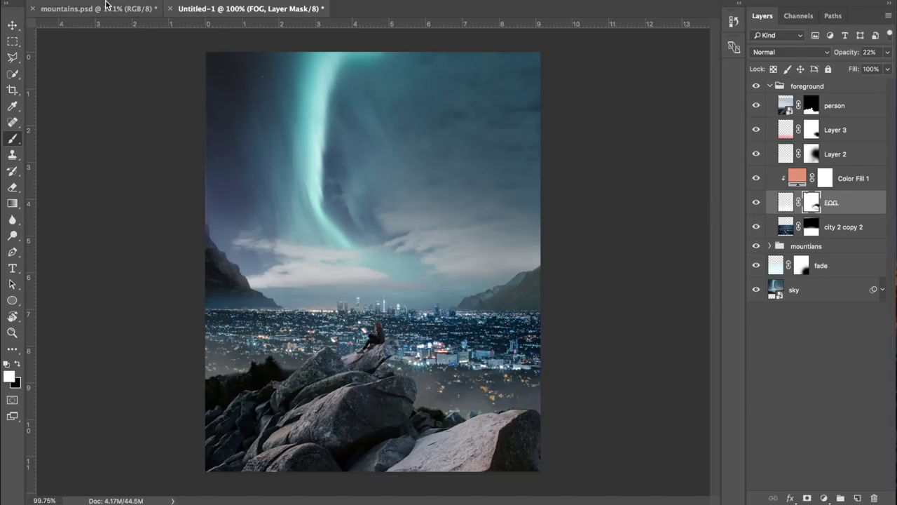
Review the finished balloons in mountains.psd, then go back to the balloon search results in Safari
click(133, 9)
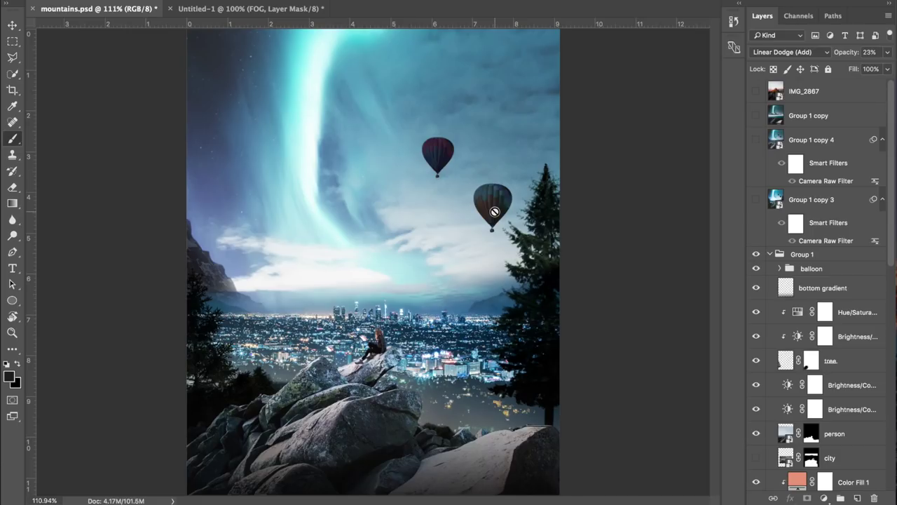
key(super+Tab)
key(Tab)
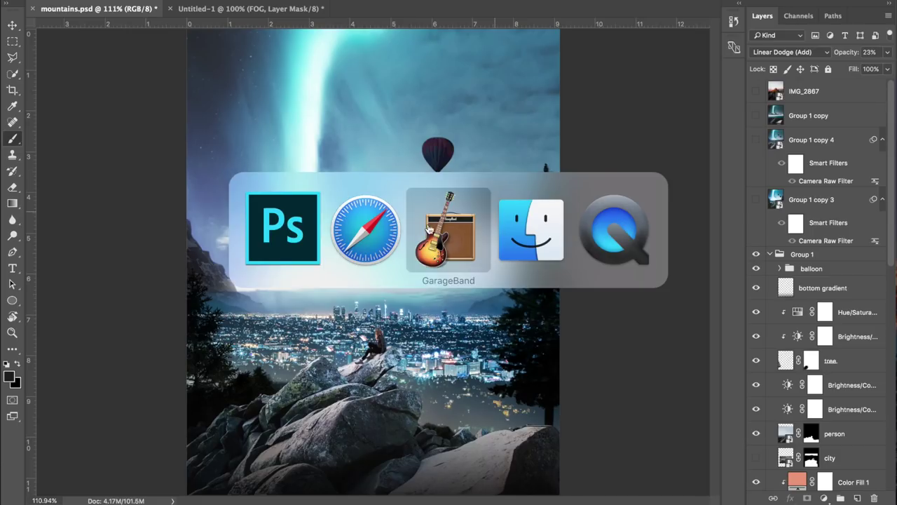
click(372, 231)
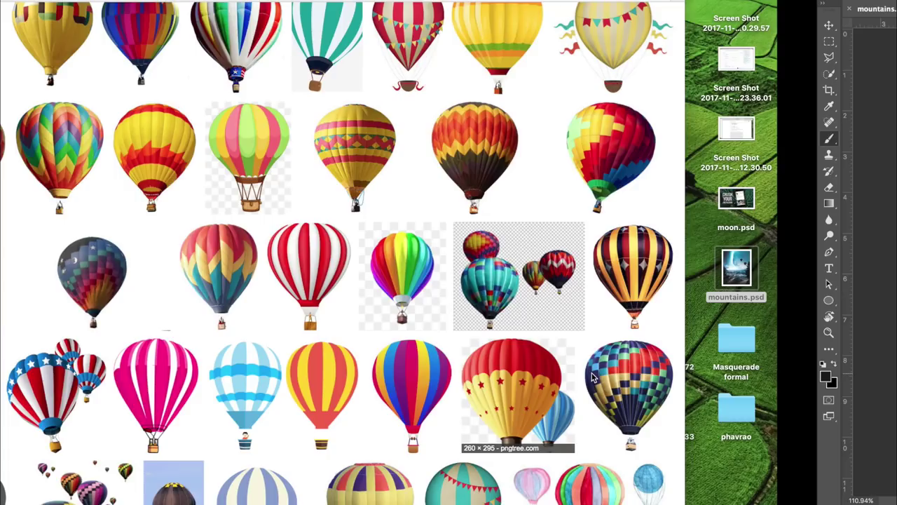
Bring the balloon group from mountains.psd into Untitled-1 above the foreground group, then collapse foreground and expand balloon
key(super+Tab)
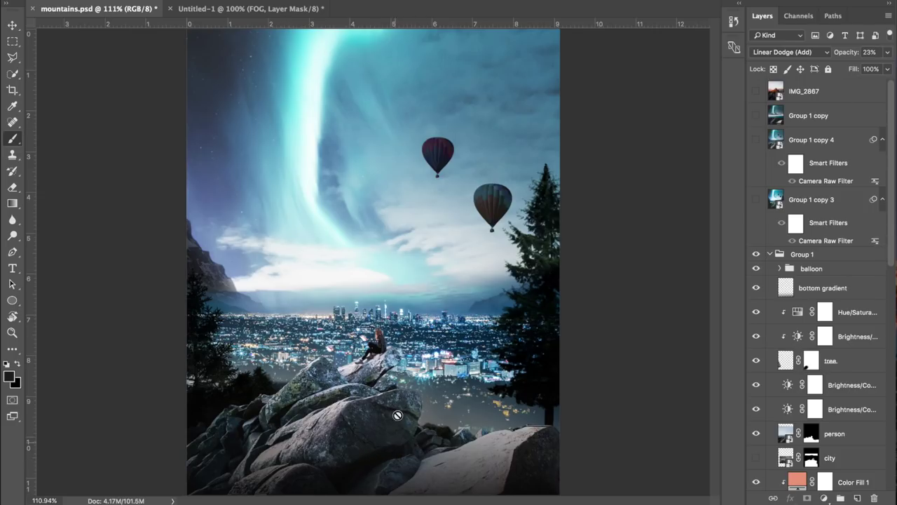
key(ctrl+Tab)
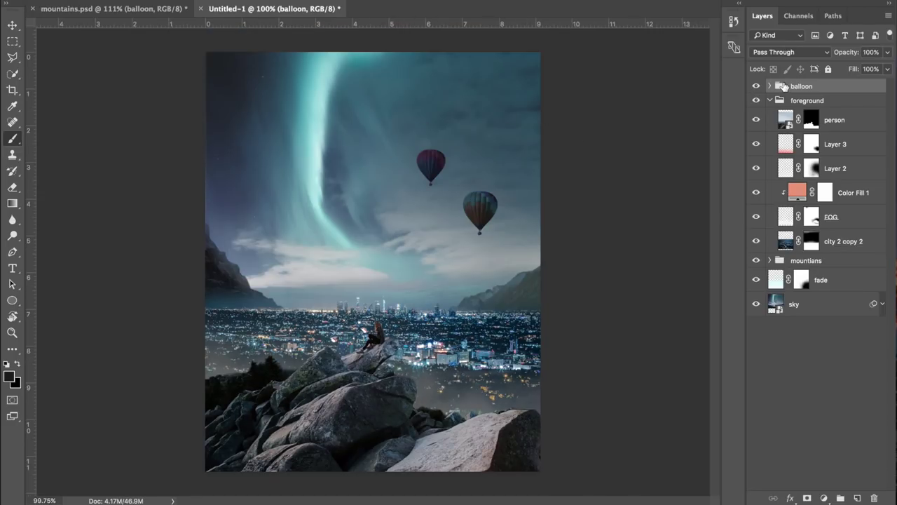
click(770, 100)
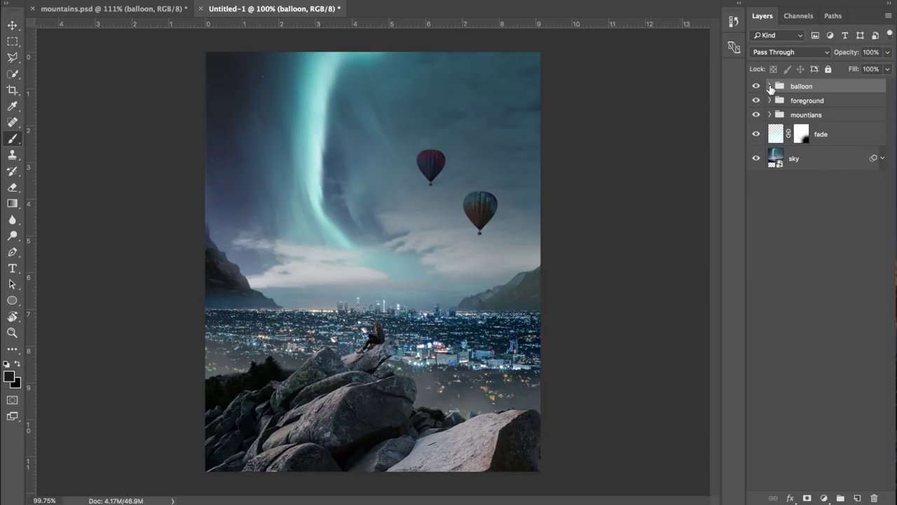
click(770, 87)
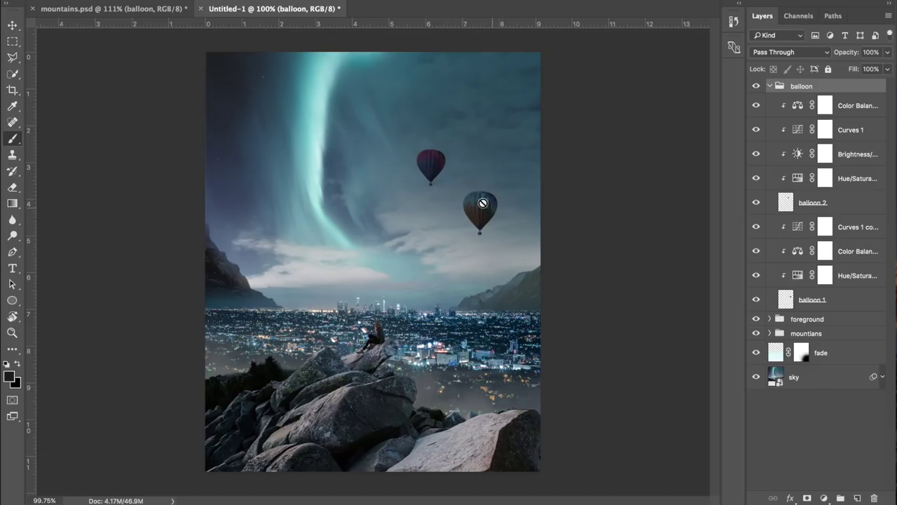
Hide all the adjustment layers clipped to balloon 2 and balloon 1
click(841, 208)
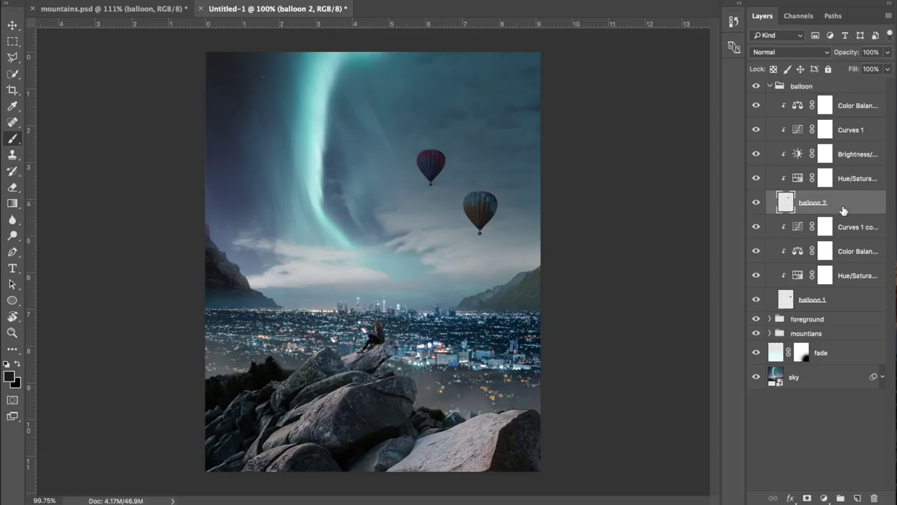
click(757, 179)
click(756, 154)
click(756, 130)
click(756, 107)
click(757, 227)
click(757, 251)
click(756, 275)
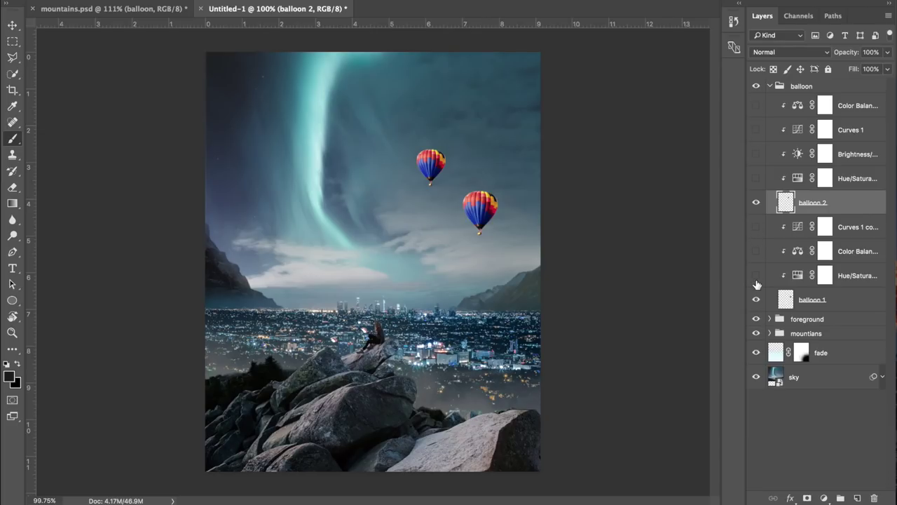
Enlarge balloon 1 slightly and turn its clipped Hue/Saturation adjustment back on
click(807, 300)
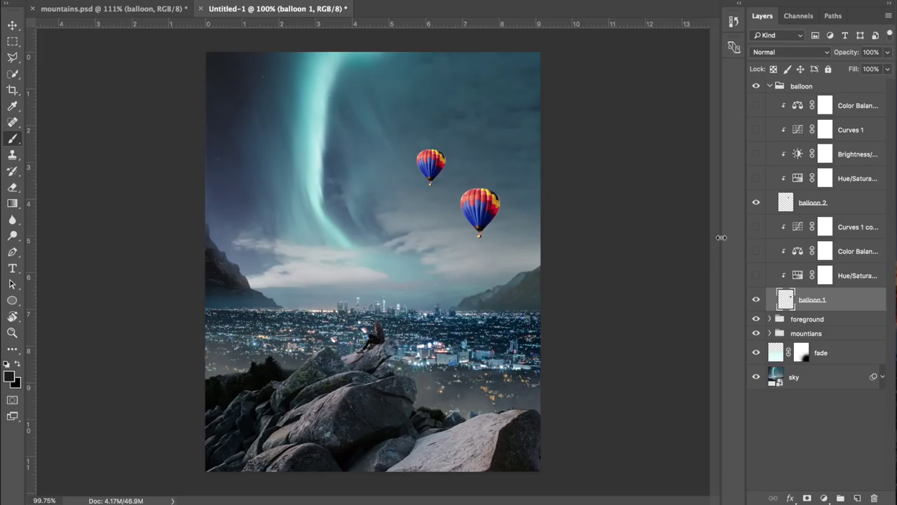
click(825, 497)
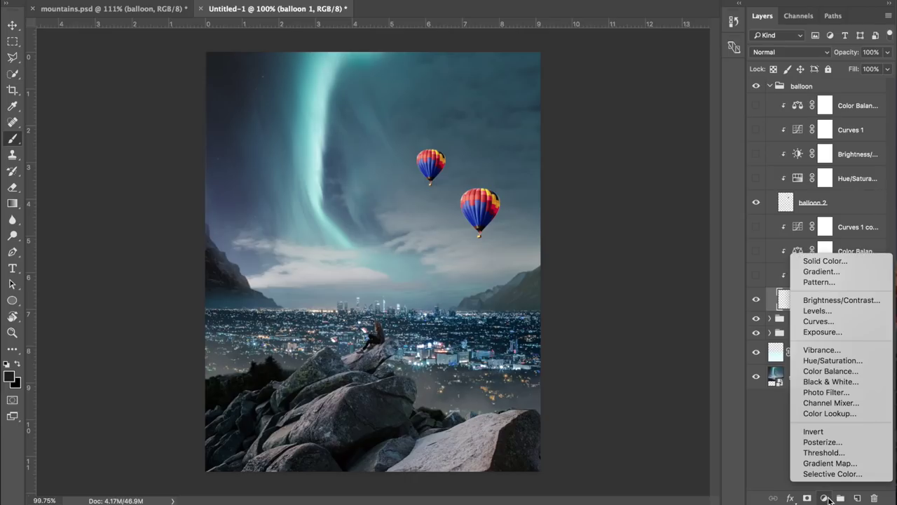
click(783, 391)
click(756, 276)
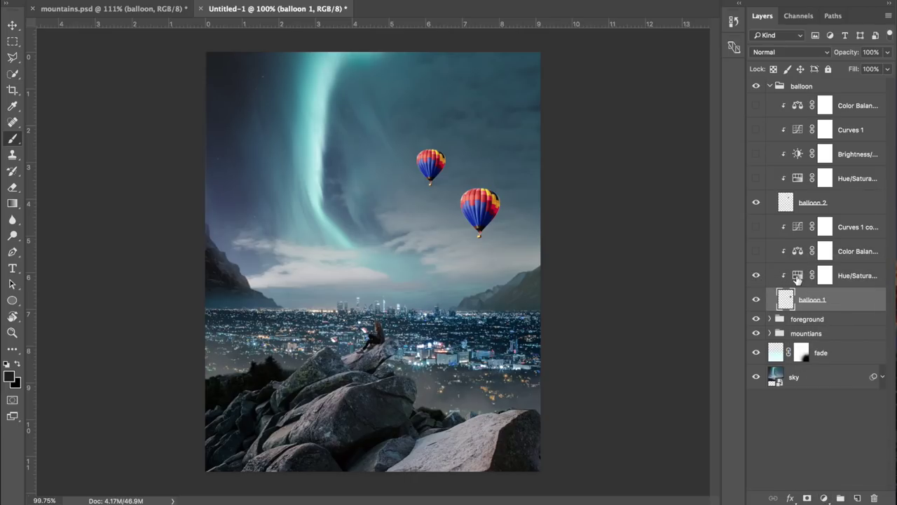
Try a different hue in balloon 1's Hue/Saturation adjustment and set the hue back to +166
click(799, 279)
click(800, 279)
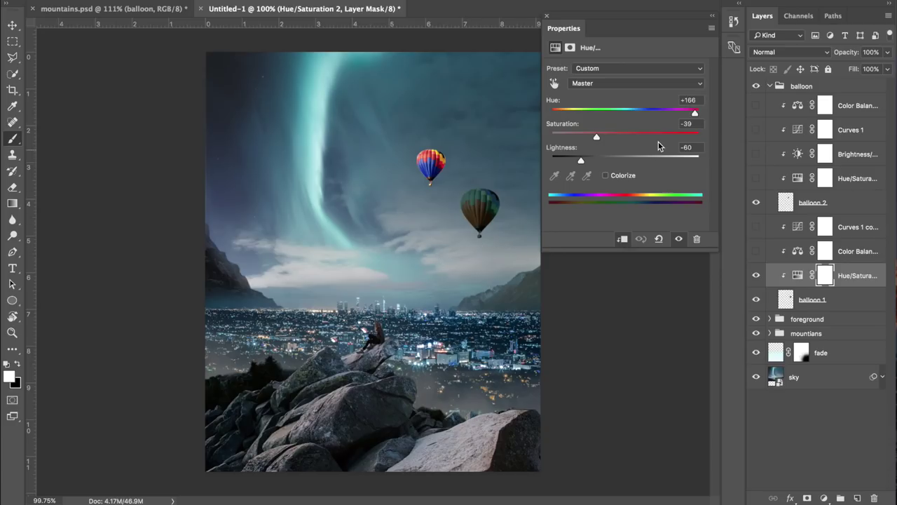
mouse_move(677, 110)
mouse_down()
mouse_move(633, 111)
mouse_move(689, 121)
mouse_up()
click(688, 100)
text(166)
click(548, 16)
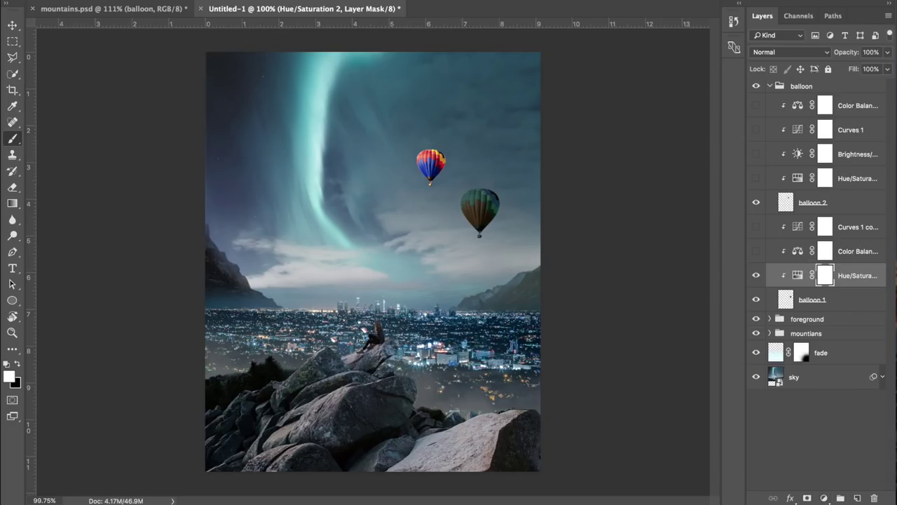
Turn balloon 1's clipped Color Balance adjustment back on and open its settings
click(825, 498)
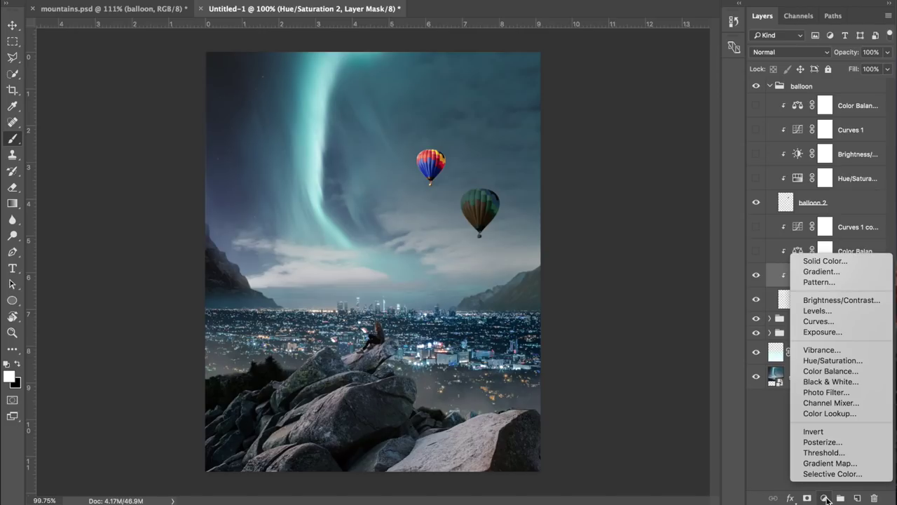
click(773, 419)
click(756, 251)
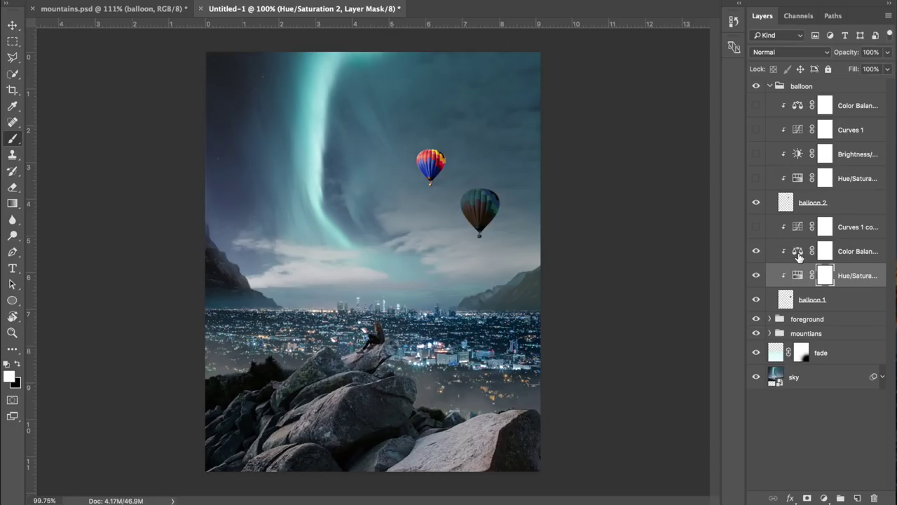
click(798, 257)
double_click(798, 258)
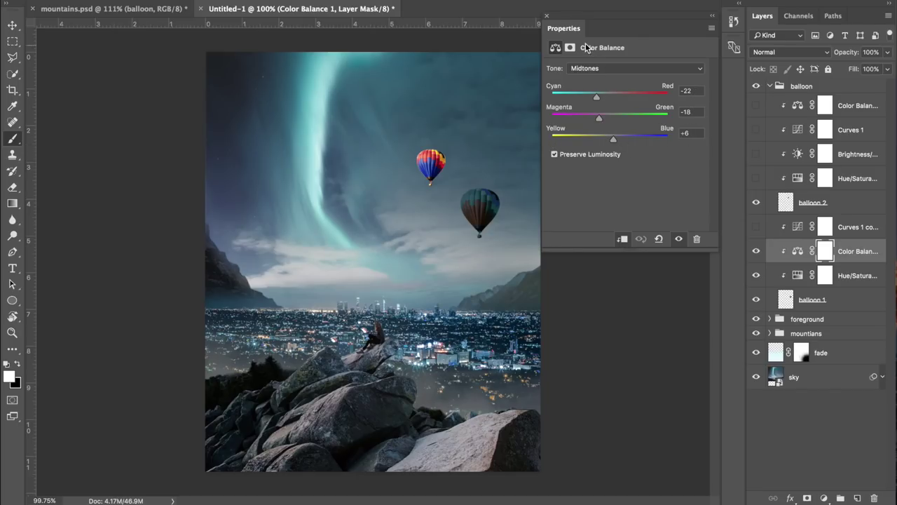
Turn balloon 1's clipped Curves adjustment back on and check its curve settings
click(546, 15)
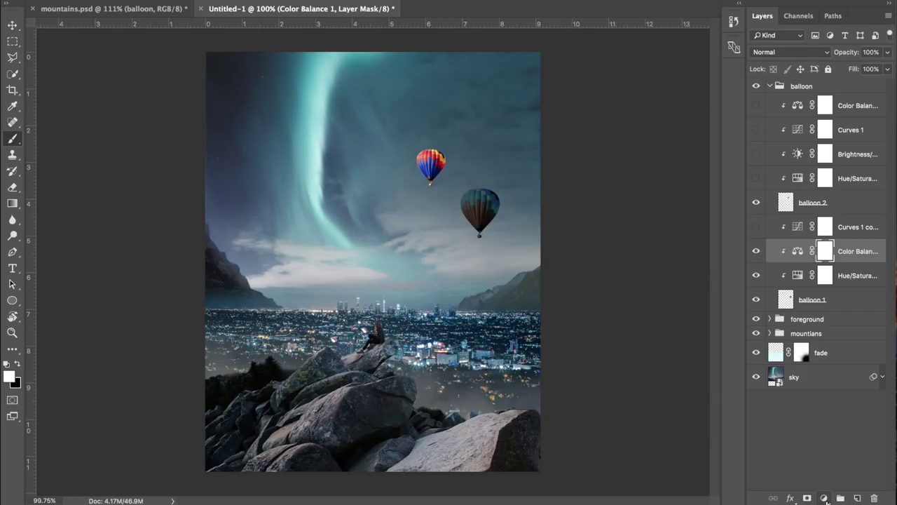
click(825, 498)
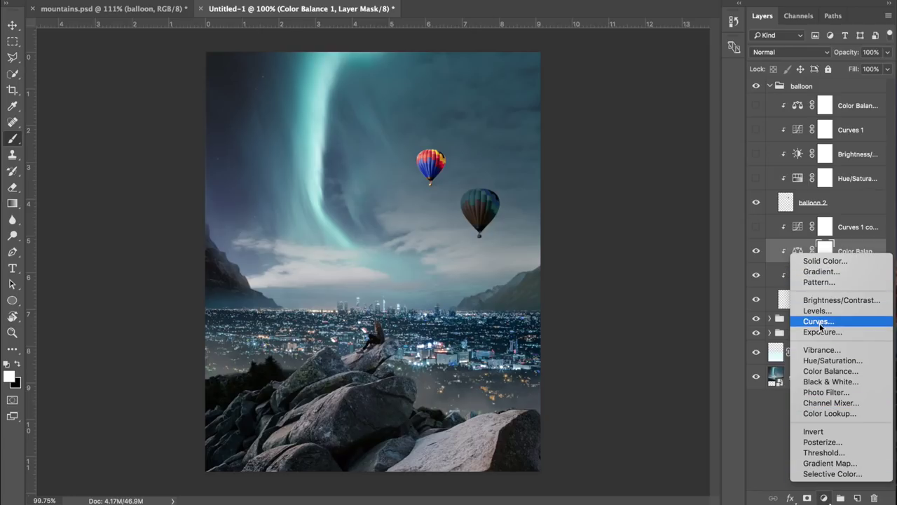
click(755, 225)
click(756, 226)
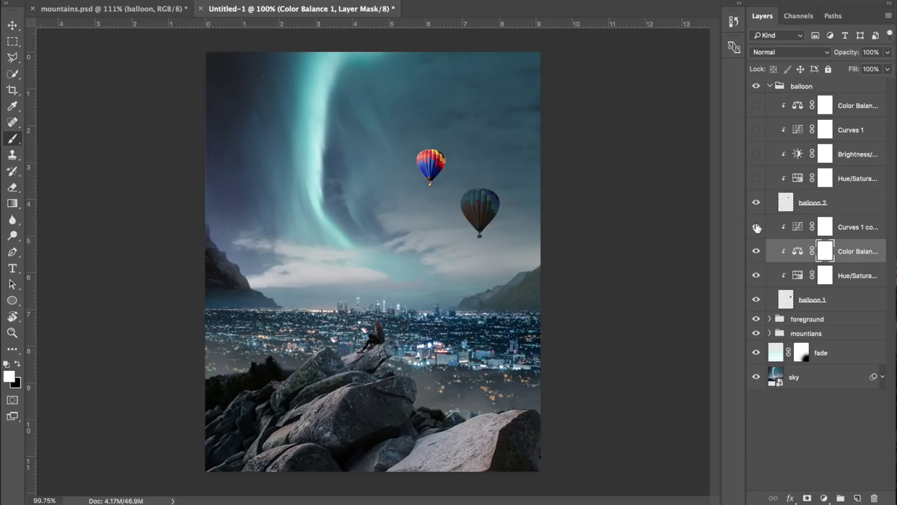
double_click(798, 227)
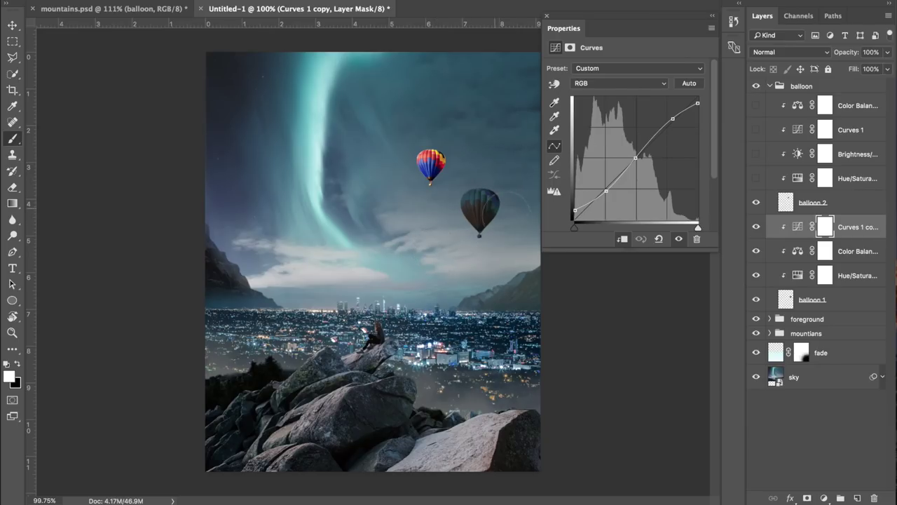
click(548, 18)
Check the trees in mountains.psd, and bring the Wikipedia tree photo from the browser's image results into Untitled-1 as a new layer
click(113, 8)
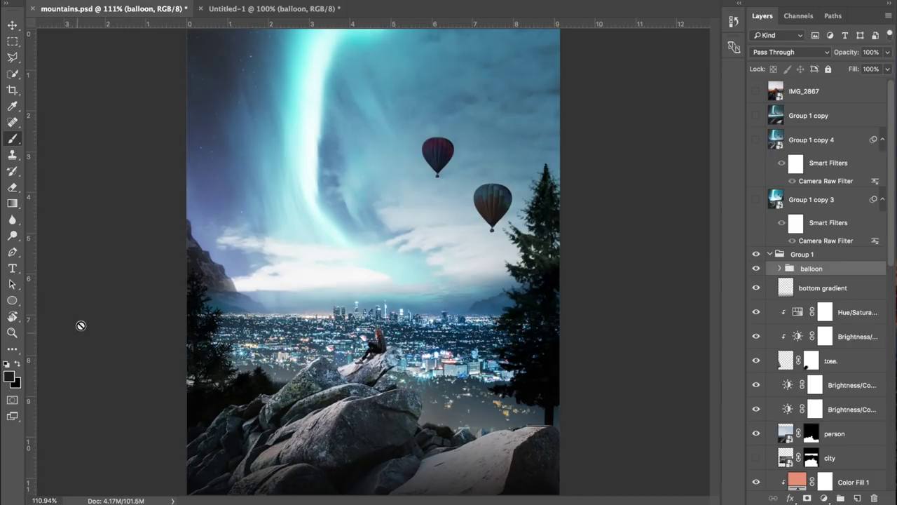
click(291, 9)
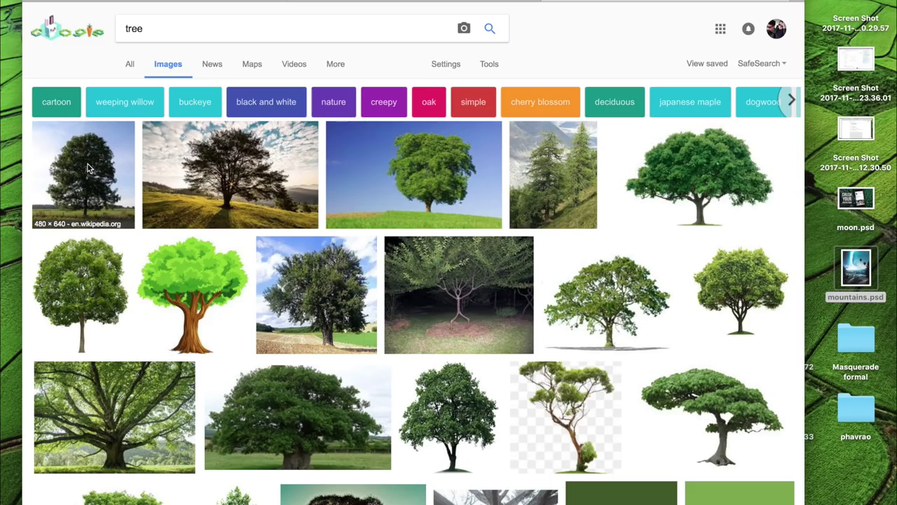
click(88, 164)
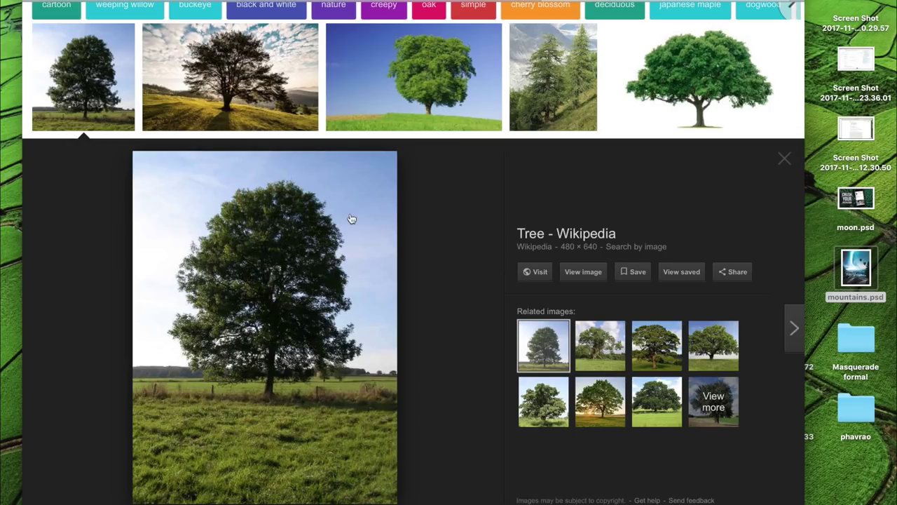
scroll(259, 289, down, 1)
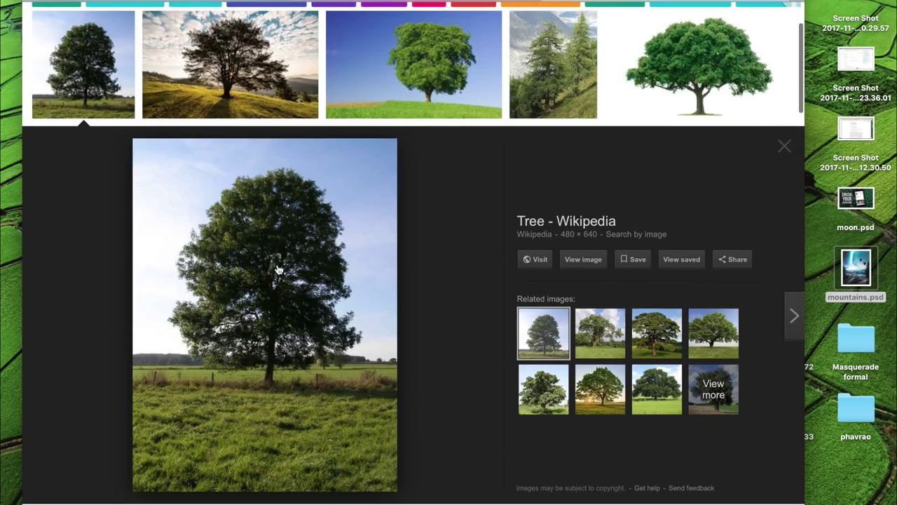
drag(352, 264, 315, 277)
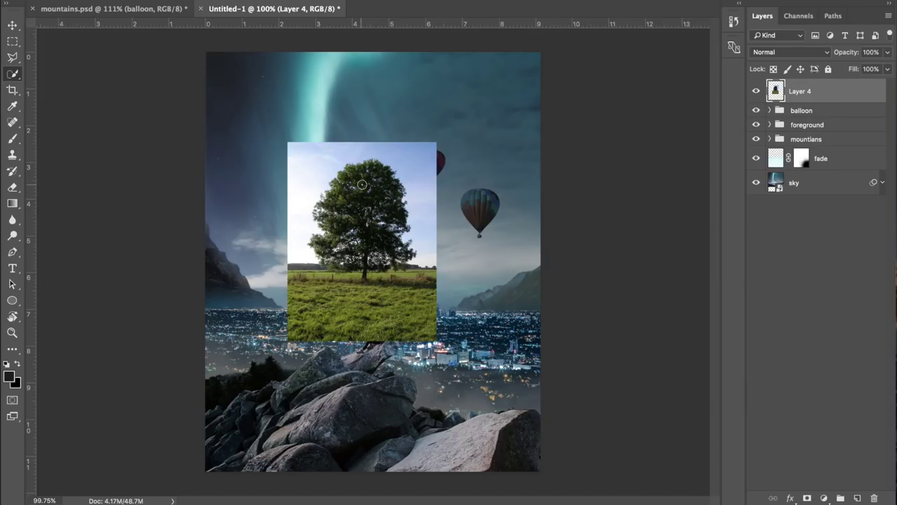
Select the tree and the grass field beneath it in the imported photo with the Quick Selection tool
mouse_move(370, 183)
mouse_down()
mouse_move(355, 225)
mouse_move(363, 284)
mouse_move(302, 279)
mouse_up()
mouse_move(389, 270)
mouse_down()
mouse_move(435, 286)
mouse_move(239, 311)
mouse_up()
click(807, 498)
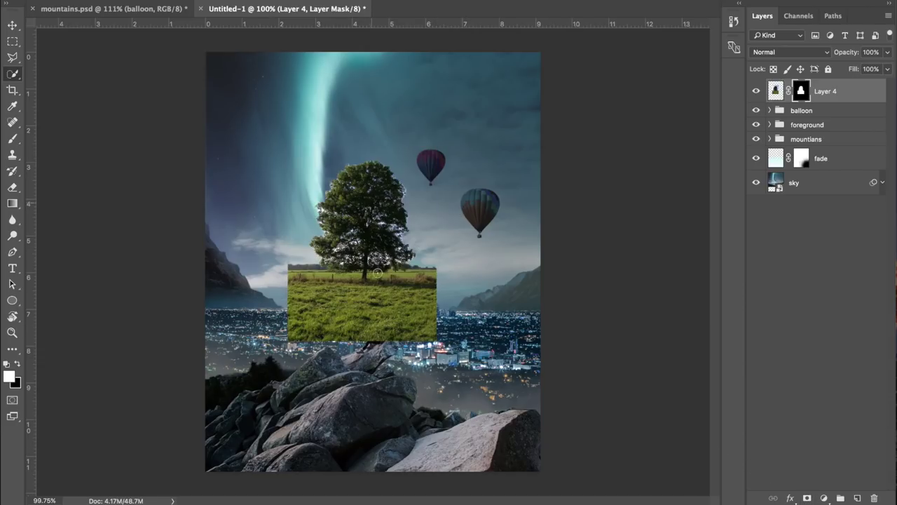
scroll(371, 238, up, 3)
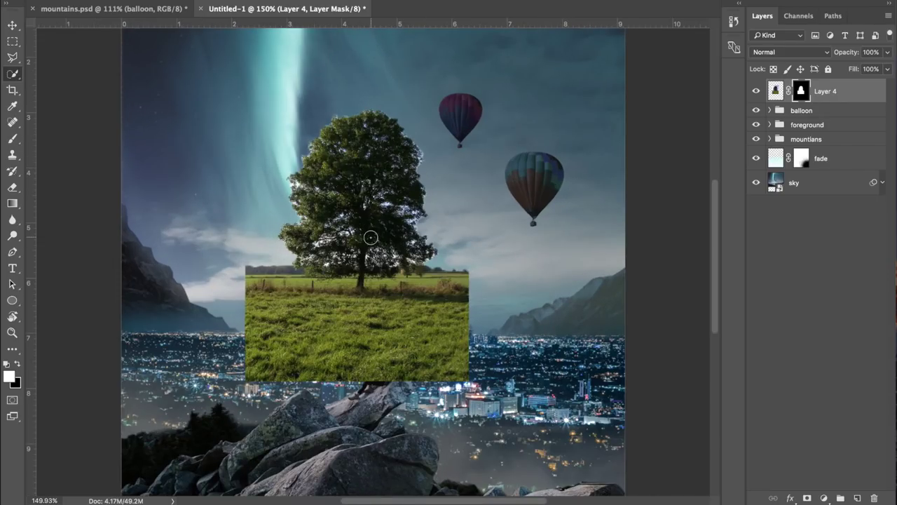
key(ctrl+z)
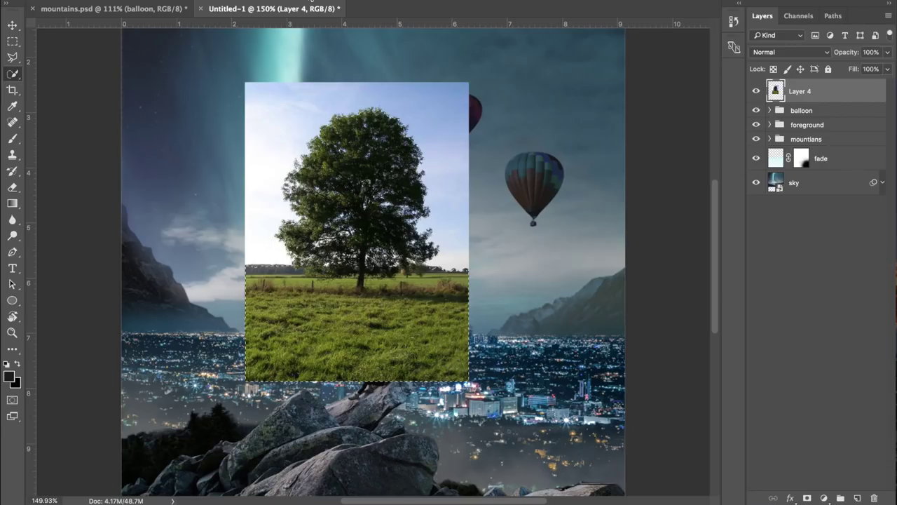
Refine the tree selection with smooth 3, feather 1.0 px and shift edge -17%, and mask Layer 4 with it
key(ctrl+alt+r)
drag(829, 116, 824, 115)
mouse_move(803, 330)
mouse_down()
mouse_move(813, 331)
mouse_move(756, 330)
mouse_move(791, 328)
mouse_up()
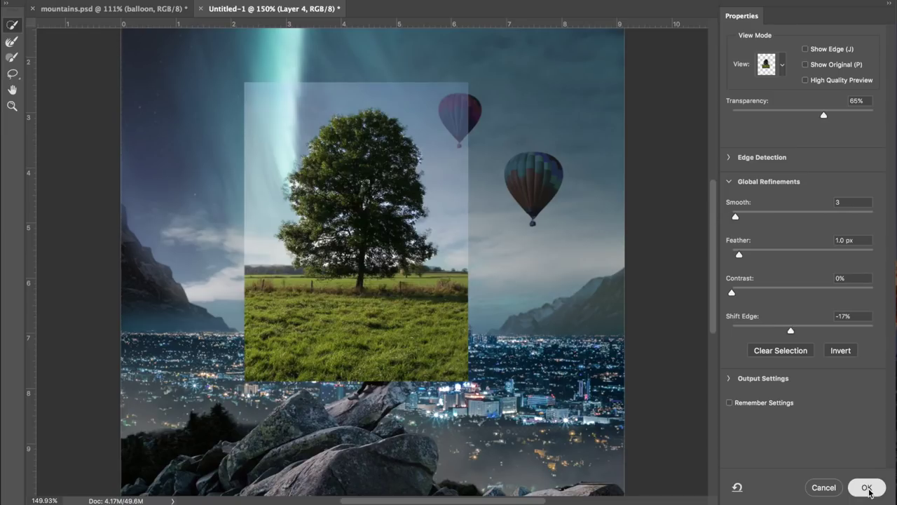
click(868, 487)
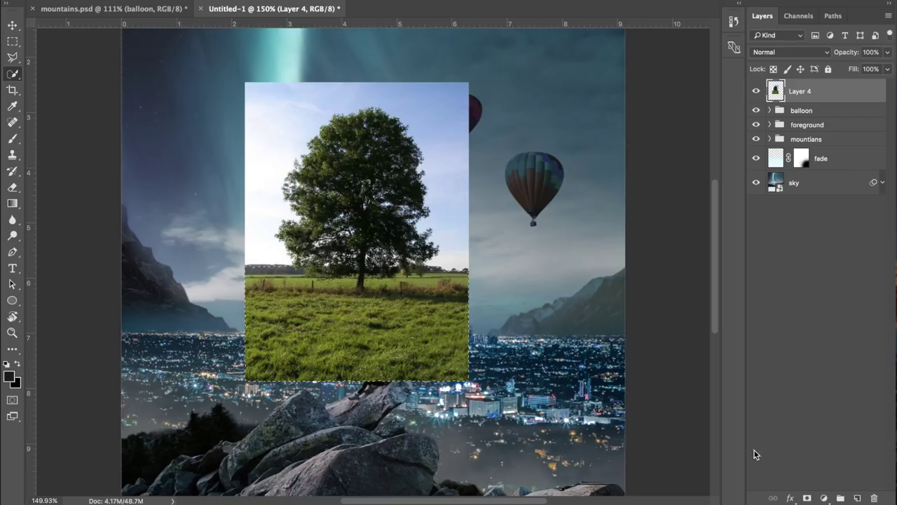
click(807, 498)
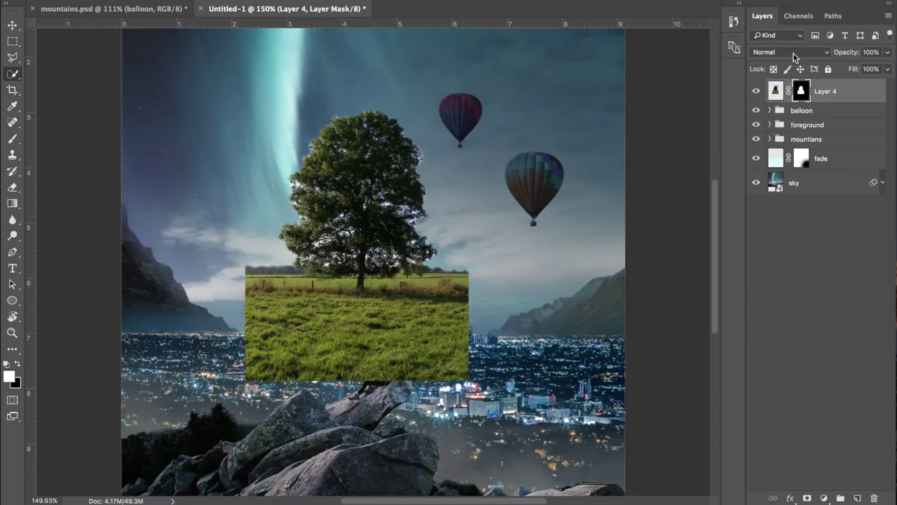
Try the Darken and Lighten blend modes on the tree layer and settle on Darken
click(794, 53)
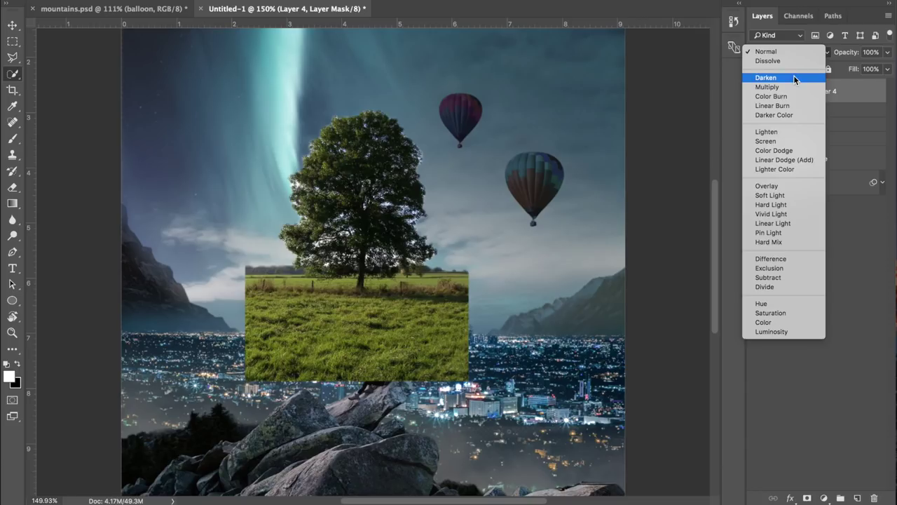
click(794, 75)
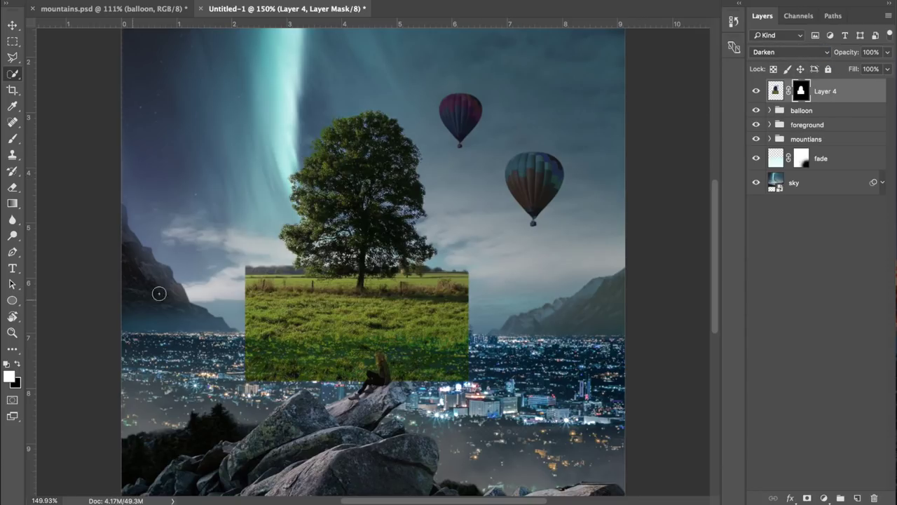
click(792, 52)
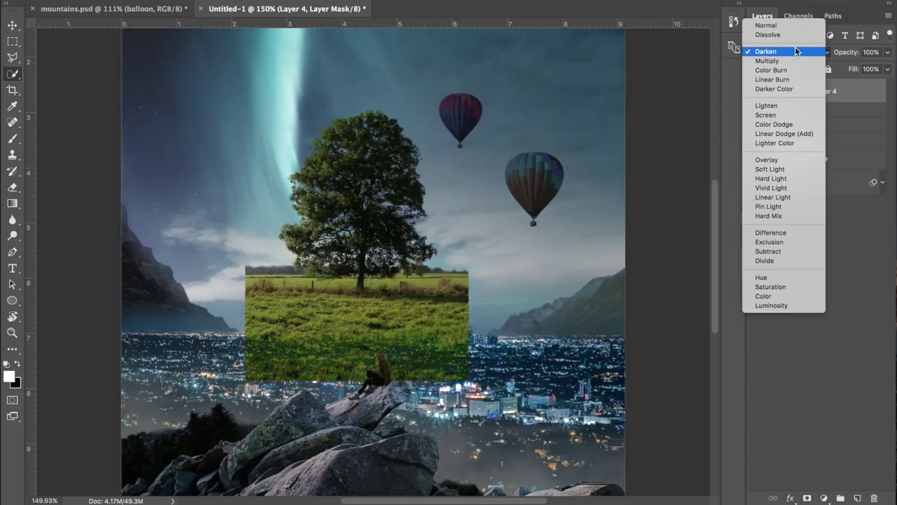
click(791, 106)
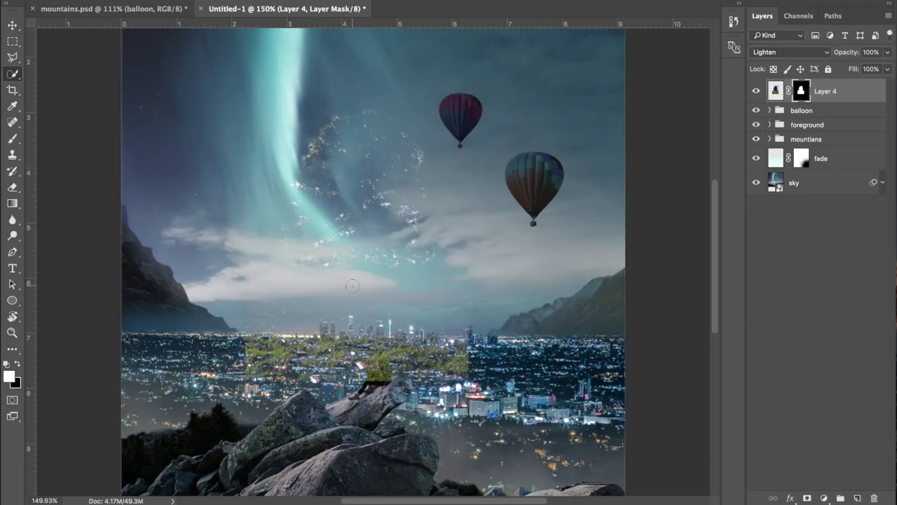
click(807, 53)
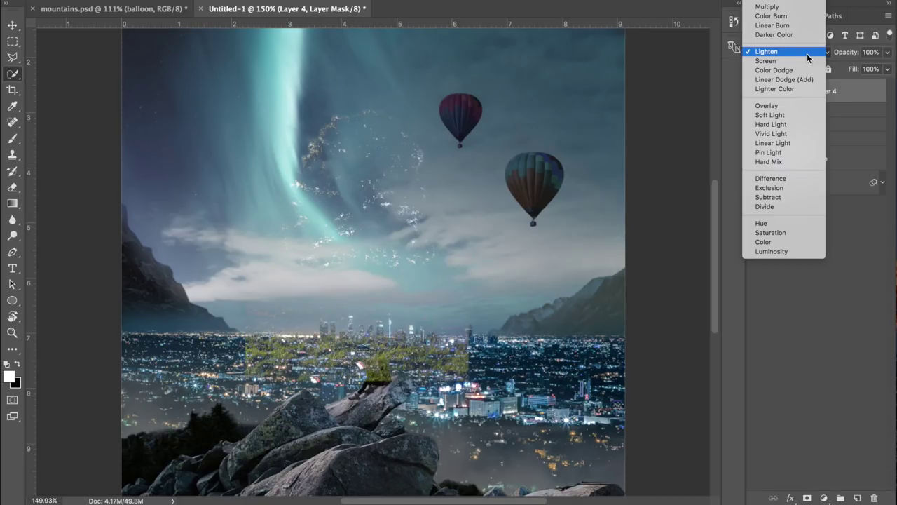
click(786, 3)
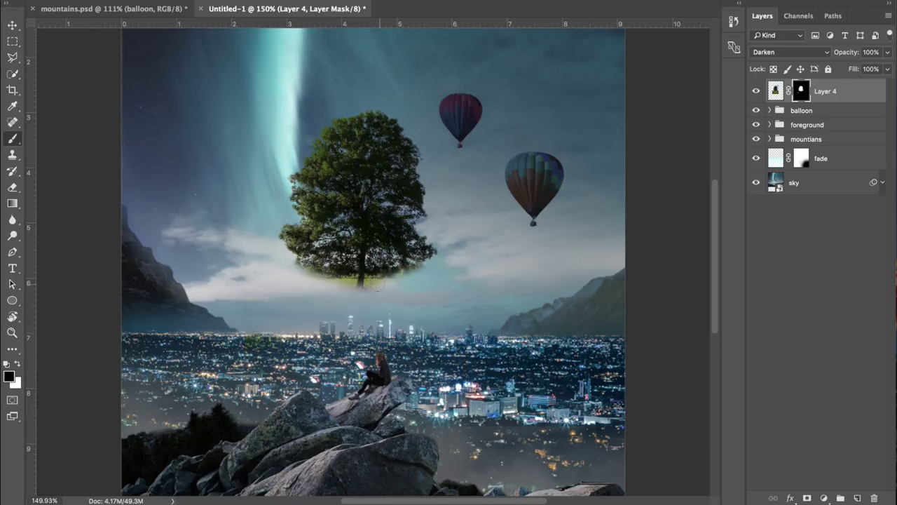
Paint black on Layer 4's mask to hide the grass around the base of the tree trunk
mouse_move(364, 281)
mouse_down()
mouse_move(418, 280)
mouse_move(358, 296)
mouse_move(350, 283)
mouse_move(327, 283)
mouse_up()
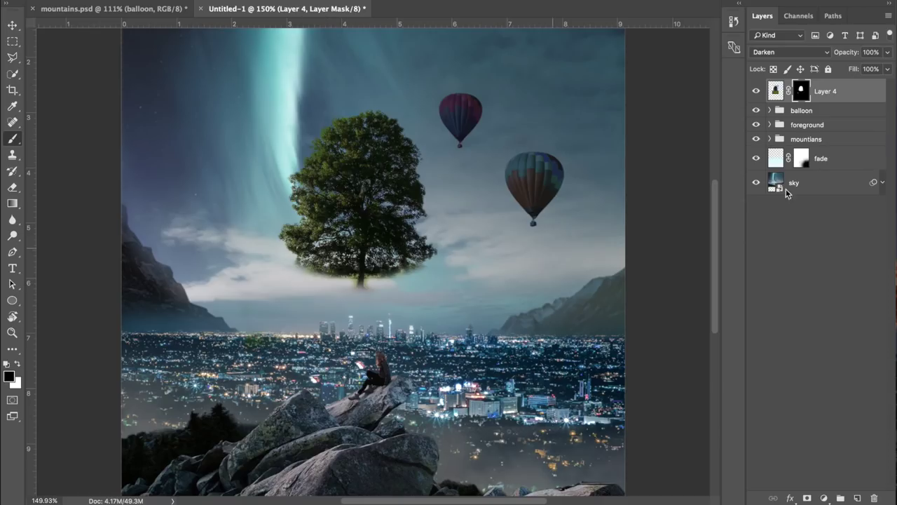
key(ctrl+2)
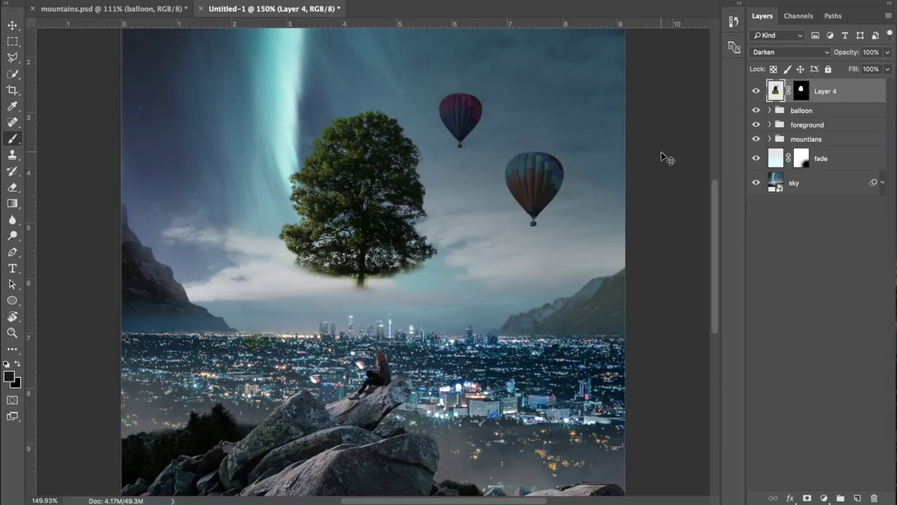
Move the tree above the pale rock in the picture's lower-right corner and scale it up
key(ctrl+t)
drag(378, 193, 556, 382)
scroll(556, 382, down, 5)
scroll(556, 382, right, 6)
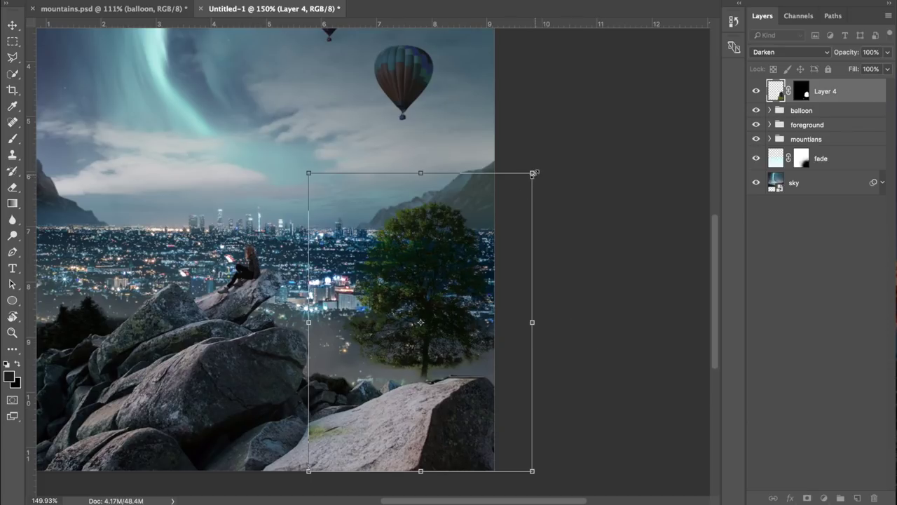
drag(533, 173, 621, 61)
key(Return)
Reposition the enlarged tree, moving it across to the picture's left edge above the dark rocks
drag(445, 248, 459, 208)
key(ctrl+0)
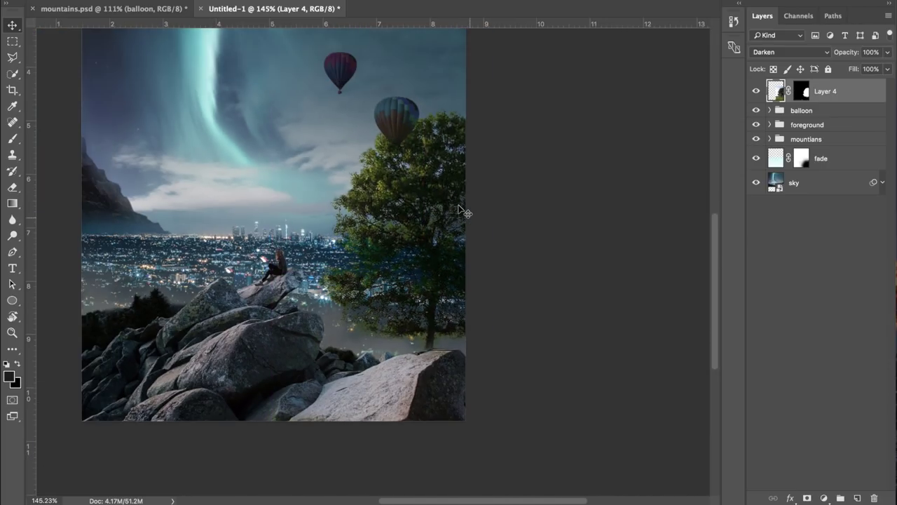
drag(522, 303, 532, 277)
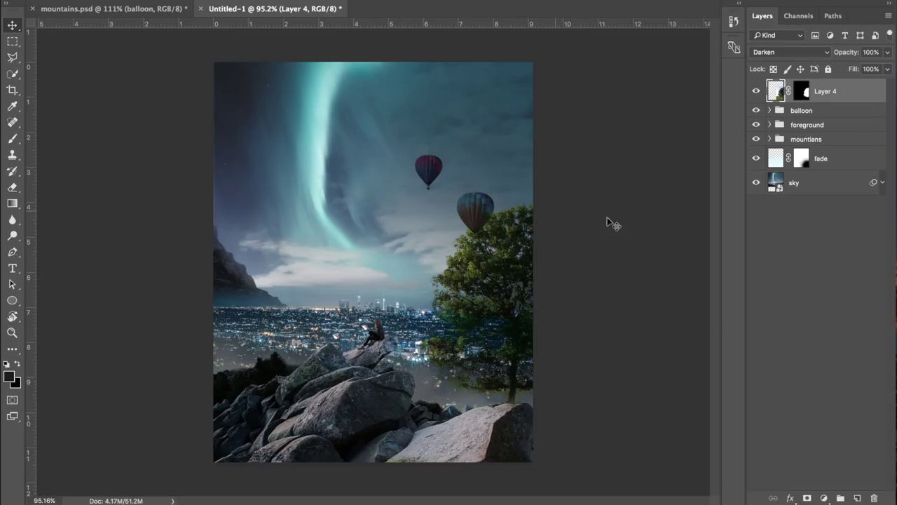
key(ctrl+shift+h)
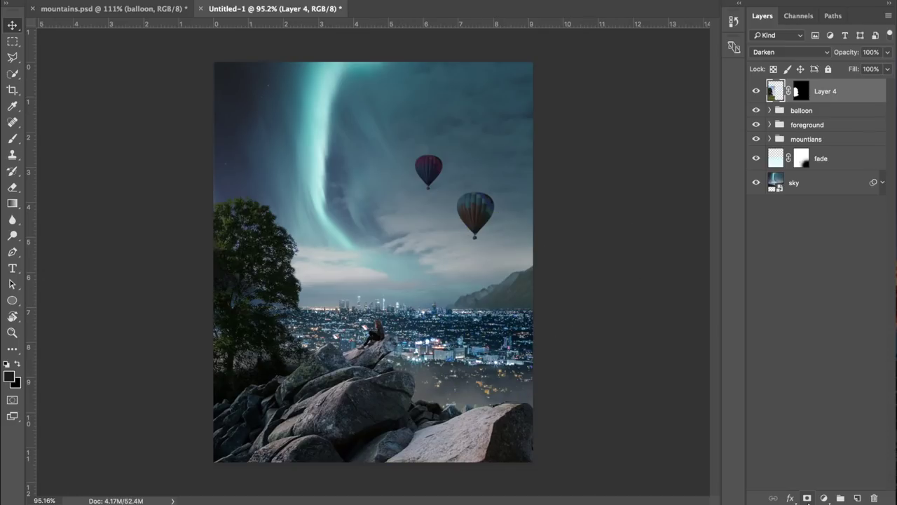
Add a Hue/Saturation adjustment layer above Layer 4 and clip it to the tree
click(825, 498)
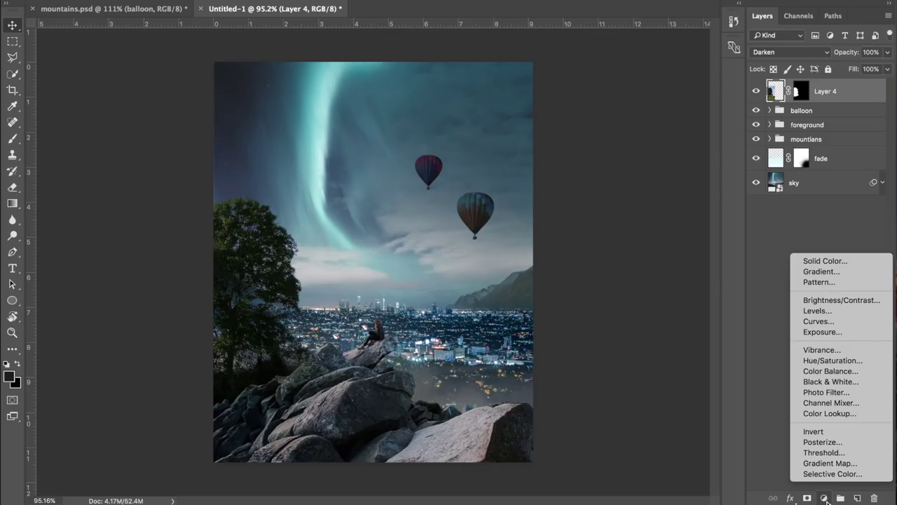
click(827, 361)
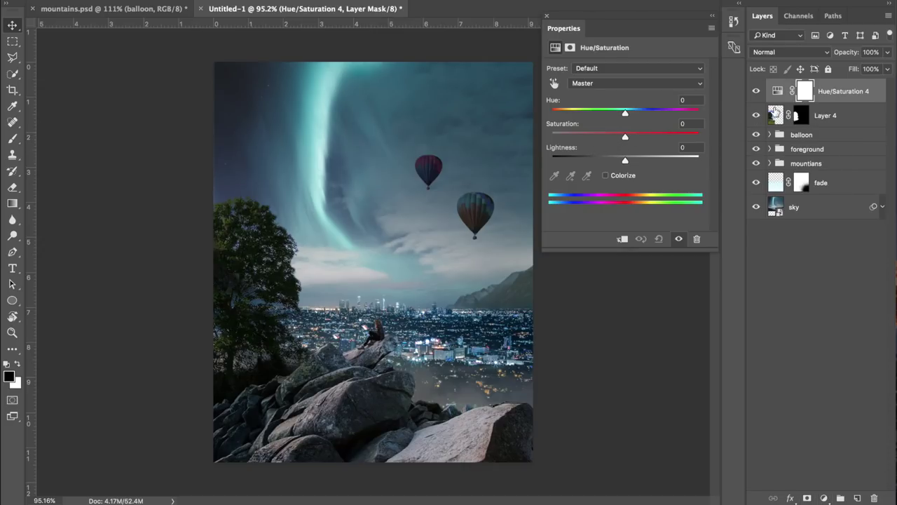
drag(841, 99, 842, 100)
alt+click(842, 100)
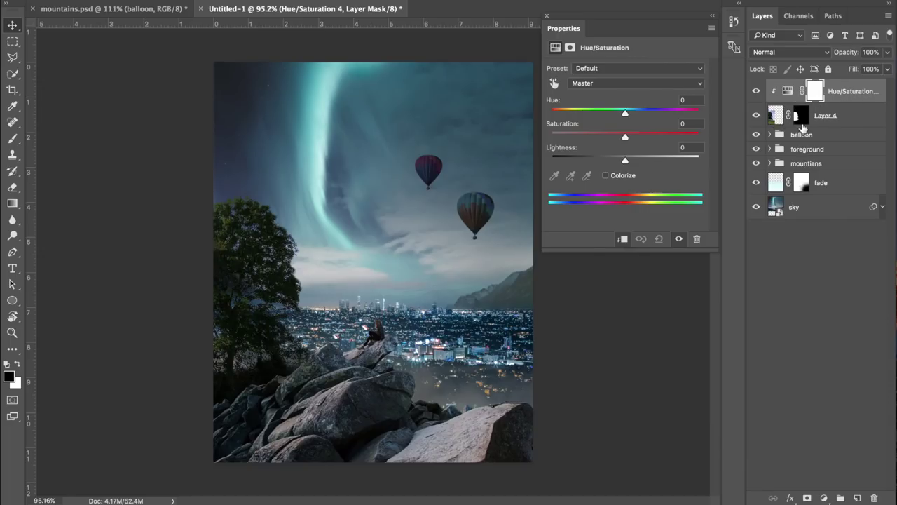
Set the tree's saturation to -35 and lightness to -17, and adjust its hue
click(600, 136)
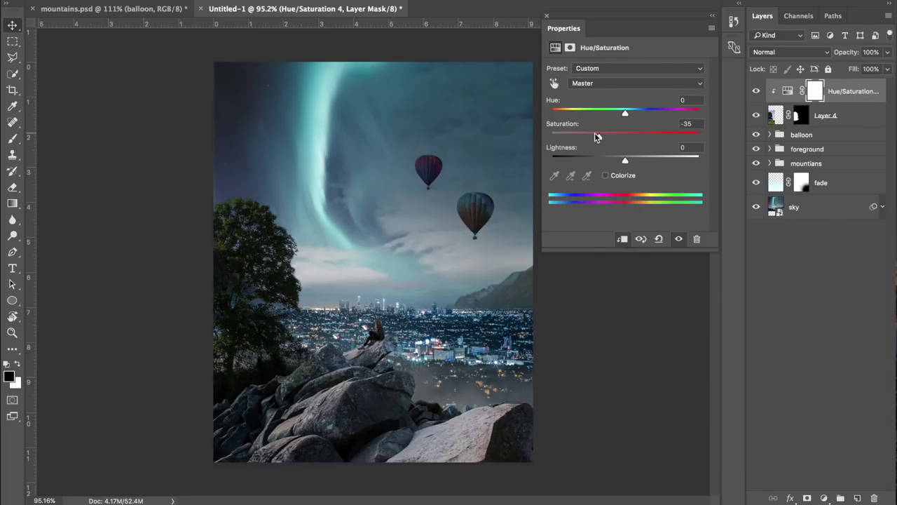
drag(609, 161, 613, 161)
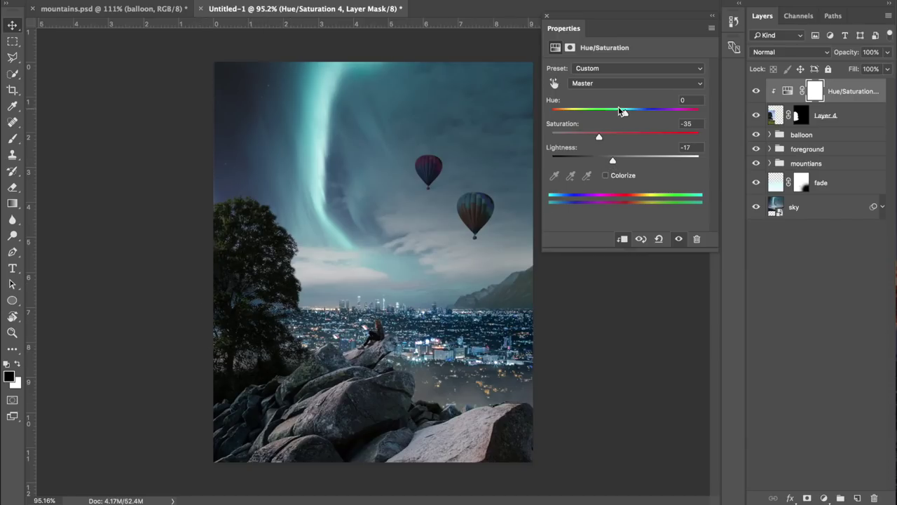
drag(624, 116, 685, 111)
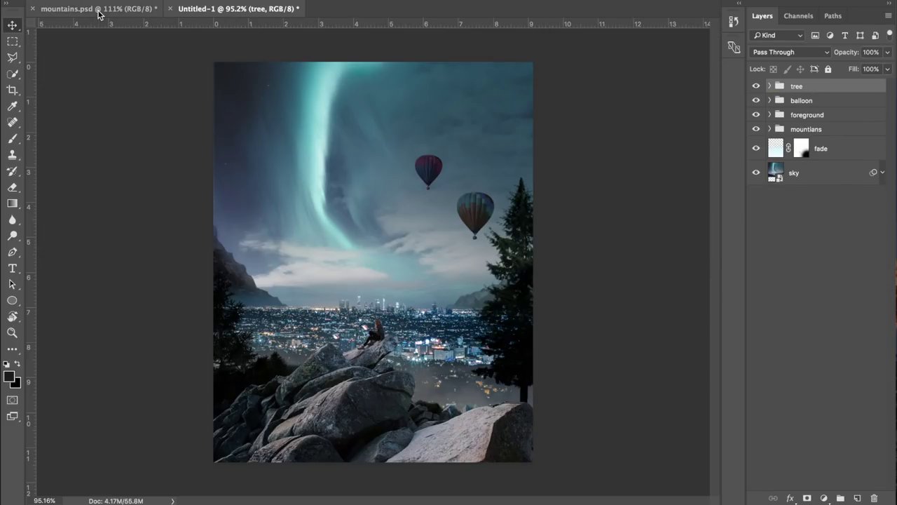
Bring up mountains.psd at a matching zoom to compare its overall look with Untitled-1
click(99, 8)
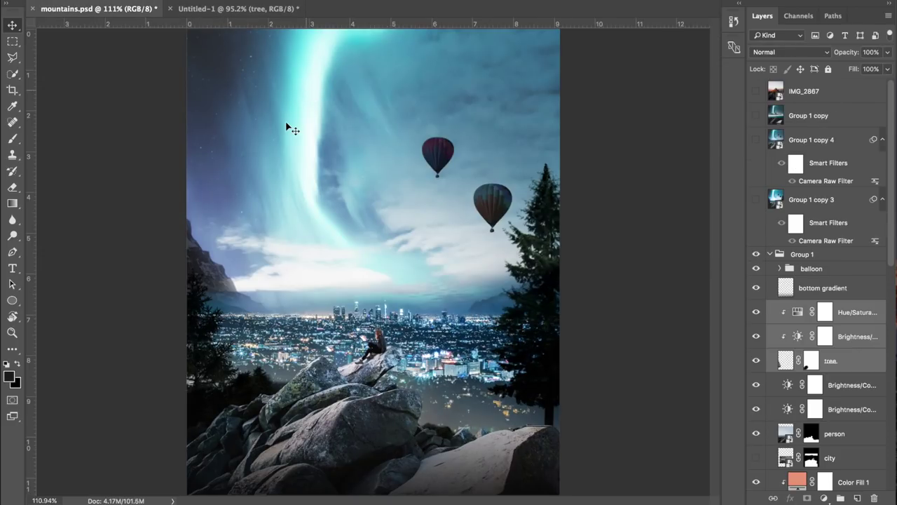
scroll(285, 120, down, 2)
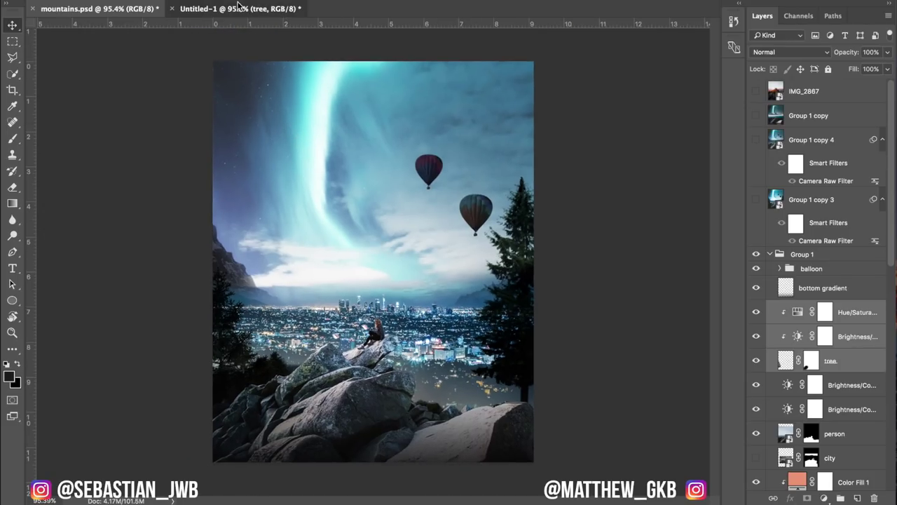
Compare the original mountains.psd composite with the Untitled-1 recreation, finishing on Untitled-1
click(249, 8)
click(142, 9)
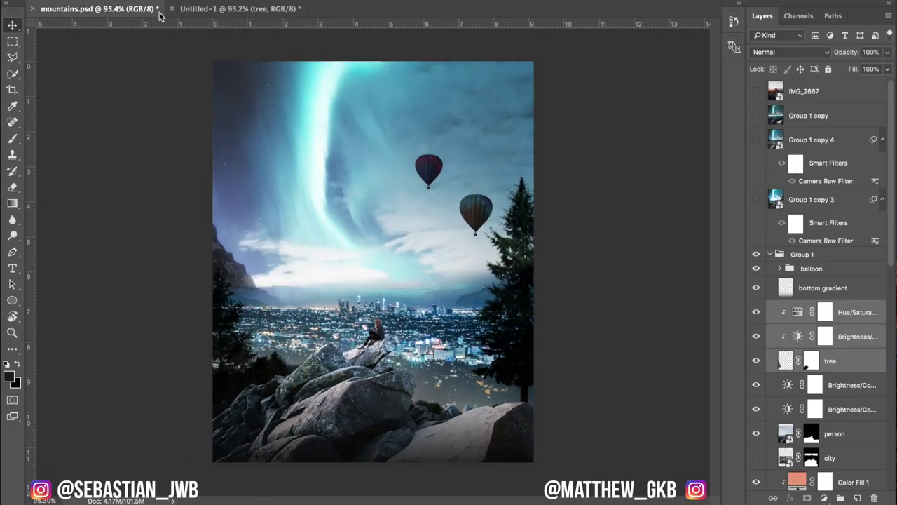
click(247, 10)
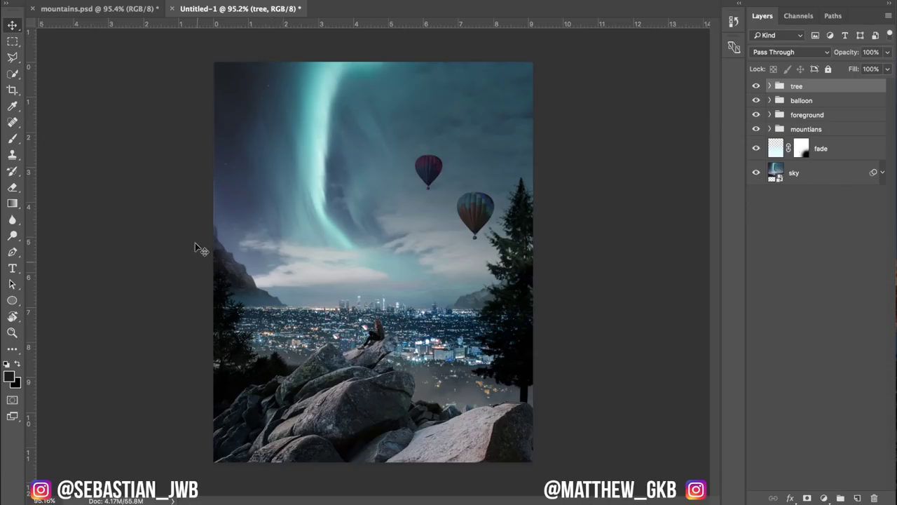
Group all layers and folders from tree down to sky into a single group
mouse_move(280, 499)
shift+click(843, 184)
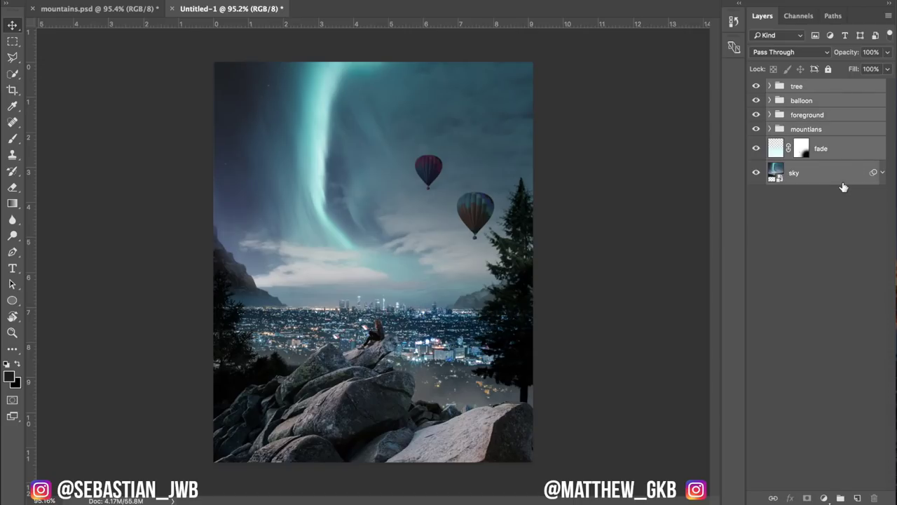
key(super+g)
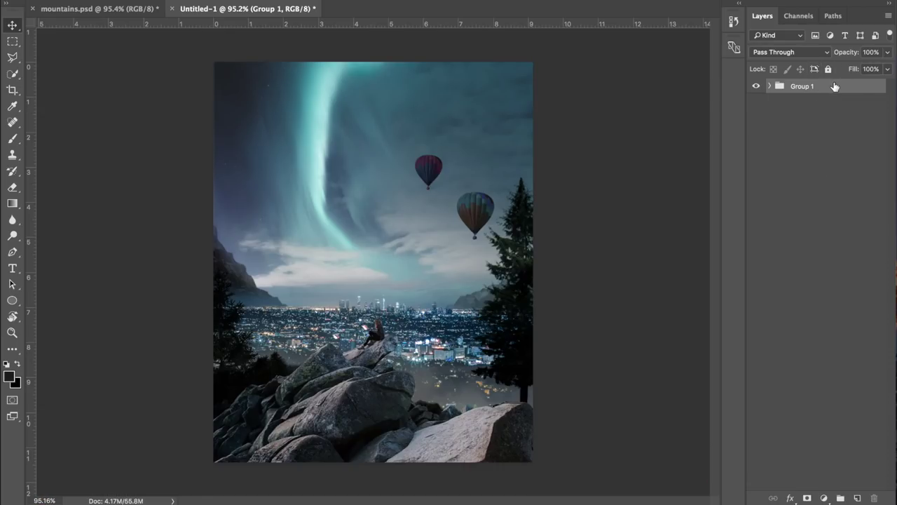
Duplicate Group 1 and merge the copy into a single flattened layer above the original group
drag(835, 87, 834, 84)
drag(834, 84, 836, 87)
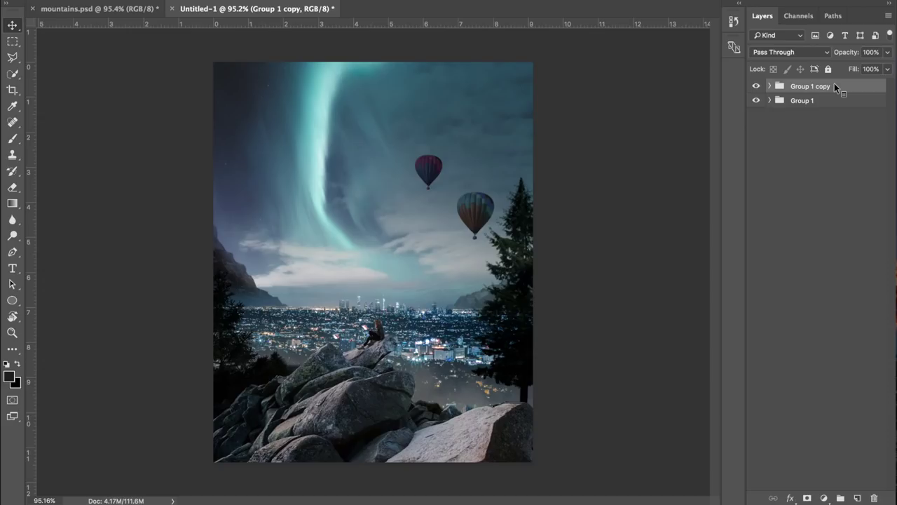
right_click(849, 88)
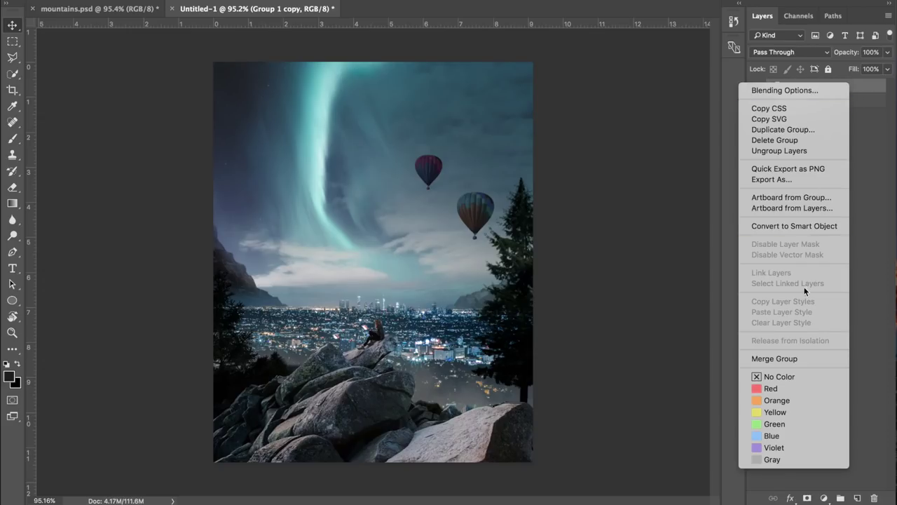
click(789, 363)
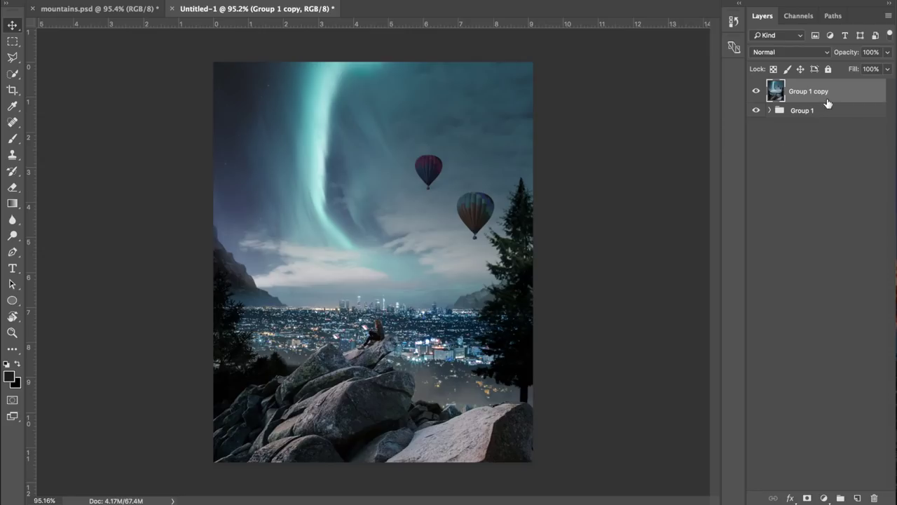
Review the layers kept inside Group 1, collapse the group again and leave the merged Group 1 copy layer selected
click(850, 114)
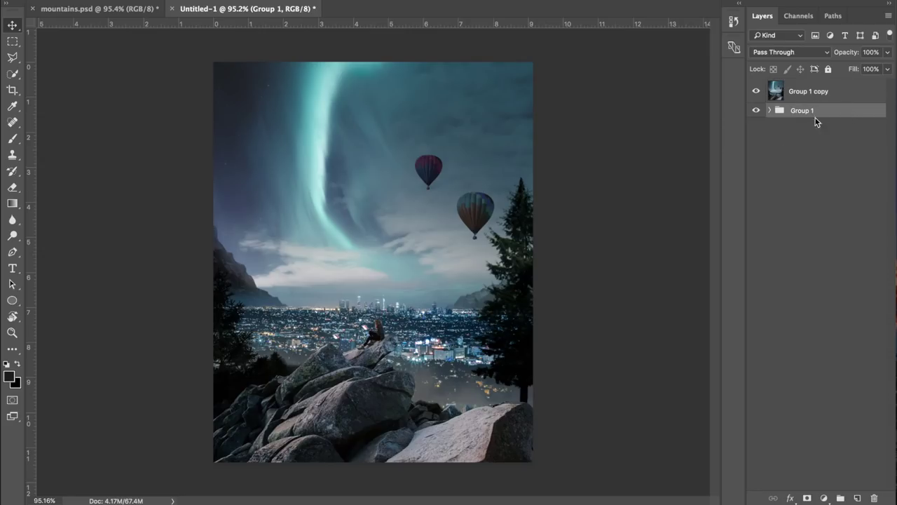
click(770, 111)
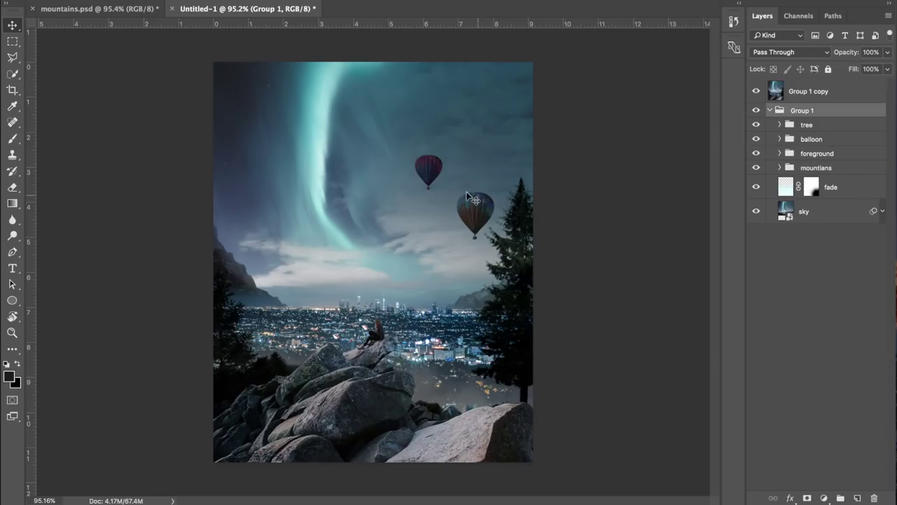
click(774, 98)
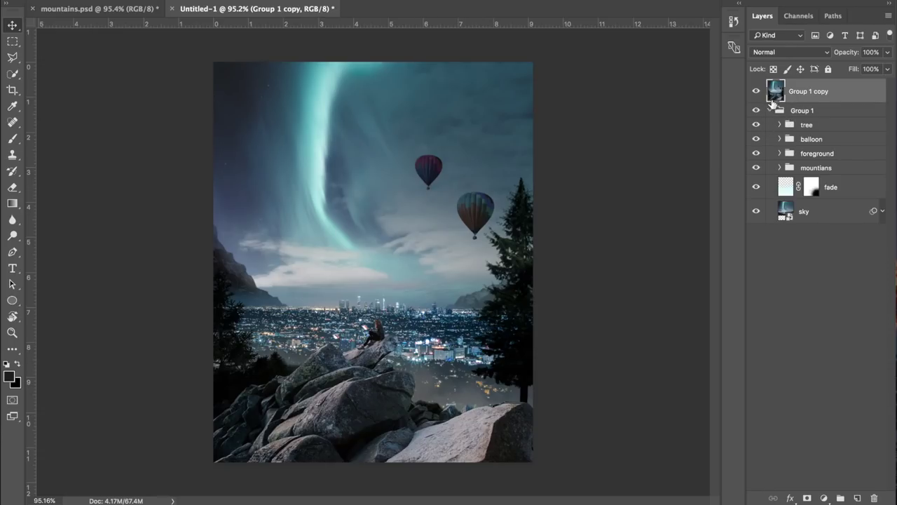
click(772, 110)
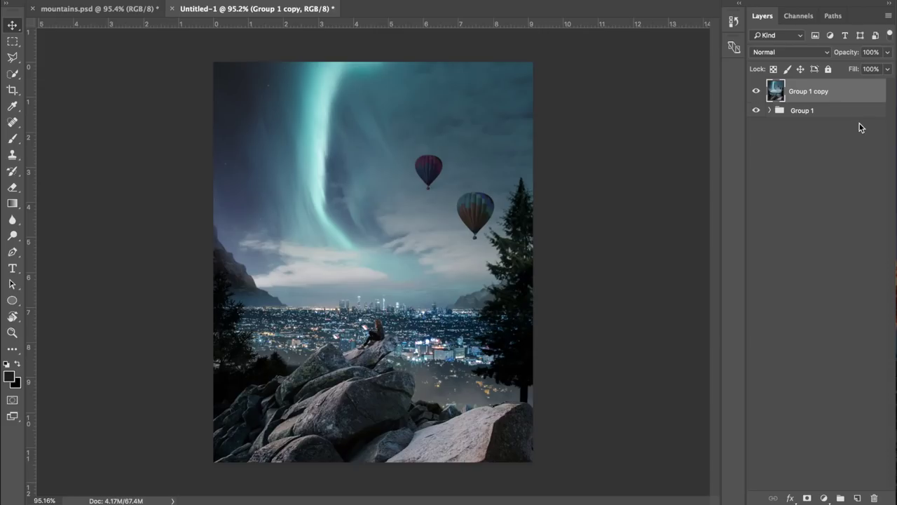
In the Camera Raw Filter for Group 1 copy, set exposure +0.25, contrast -8, highlights +64, shadows -18, whites +19 and blacks -23
key(ctrl+n)
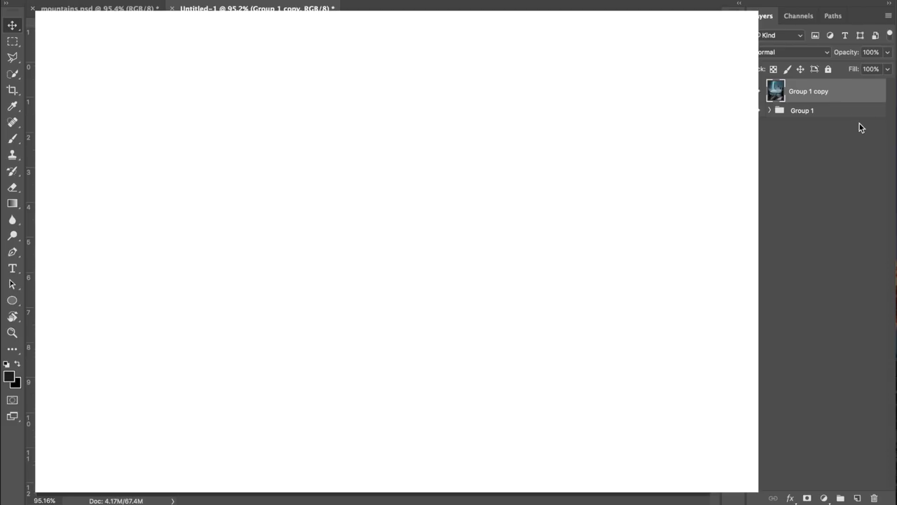
key(ctrl+alt+0)
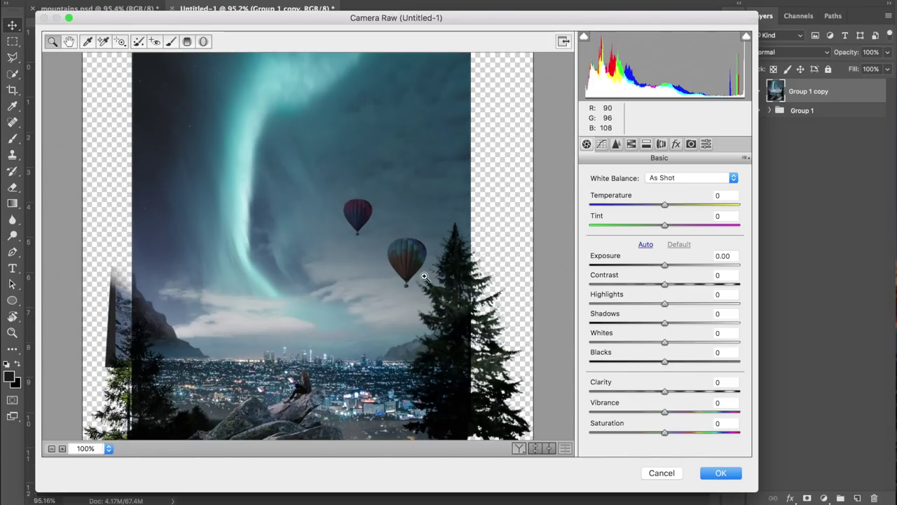
scroll(424, 276, down, 3)
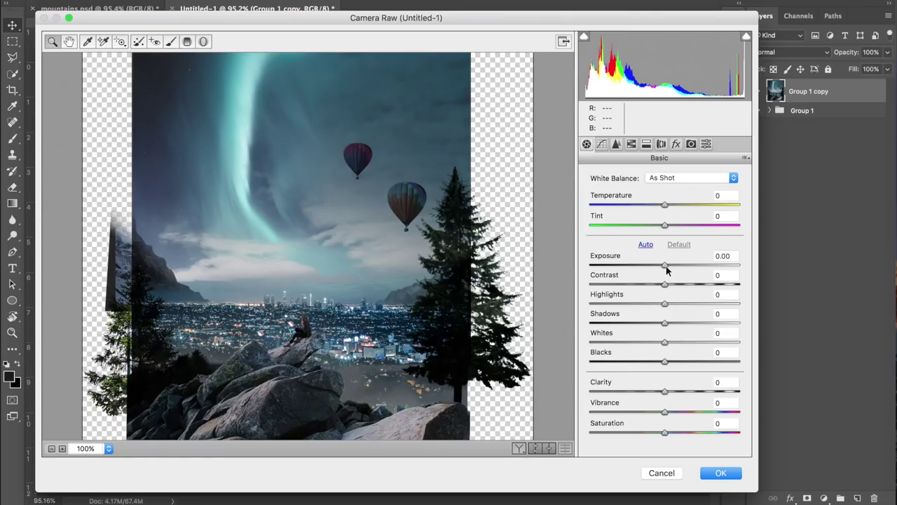
drag(666, 267, 713, 308)
drag(665, 323, 651, 322)
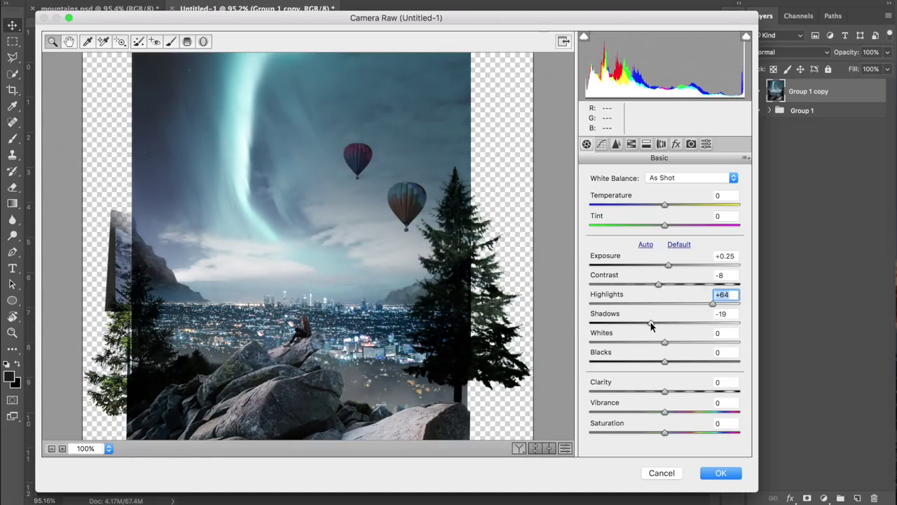
click(679, 341)
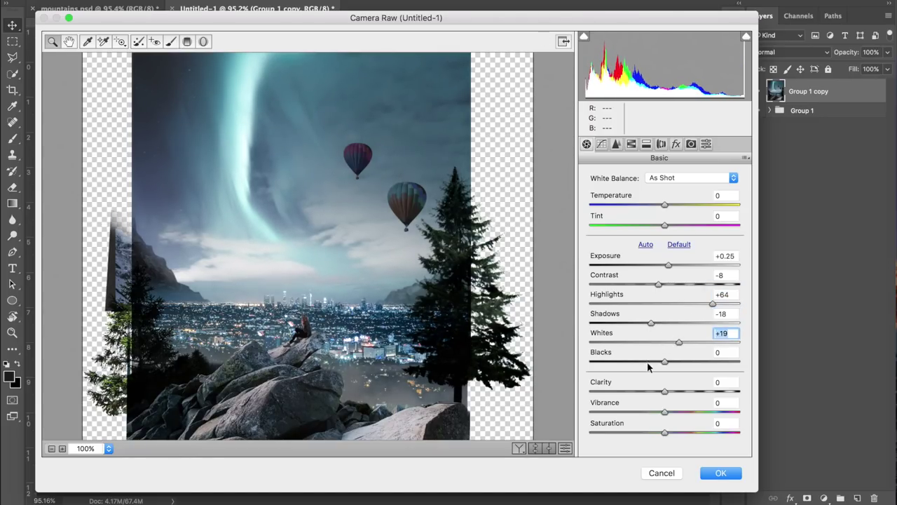
click(648, 362)
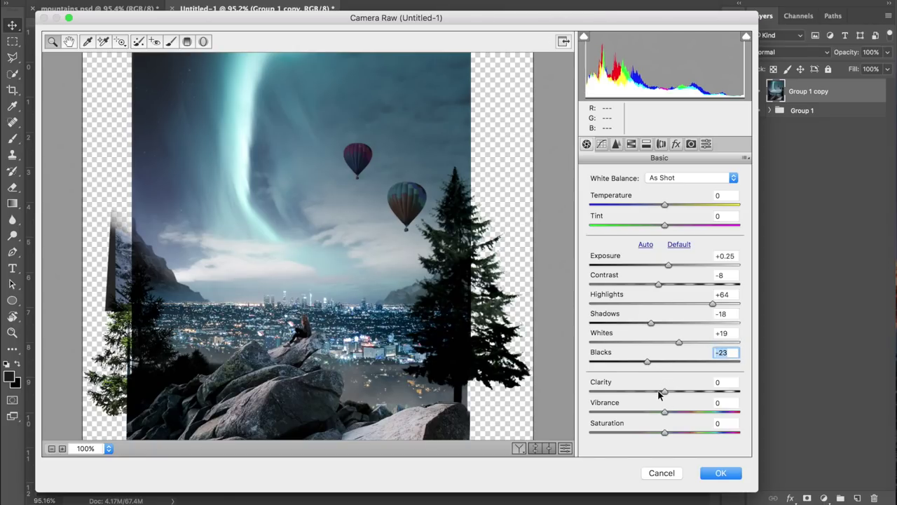
Set clarity to -9, vibrance to +8, saturation to -19 and temperature to -9 in the Camera Raw basic adjustments
drag(664, 391, 658, 391)
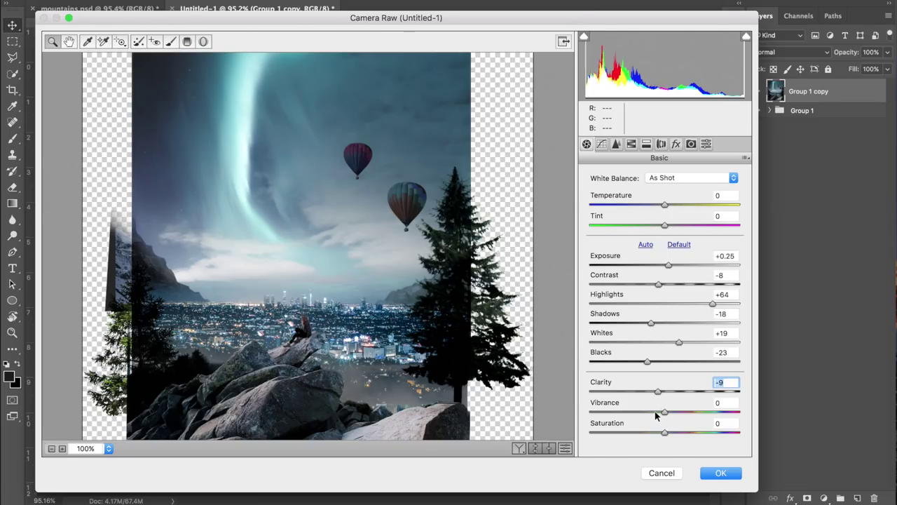
mouse_move(655, 413)
mouse_down()
mouse_move(679, 413)
mouse_move(671, 412)
mouse_up()
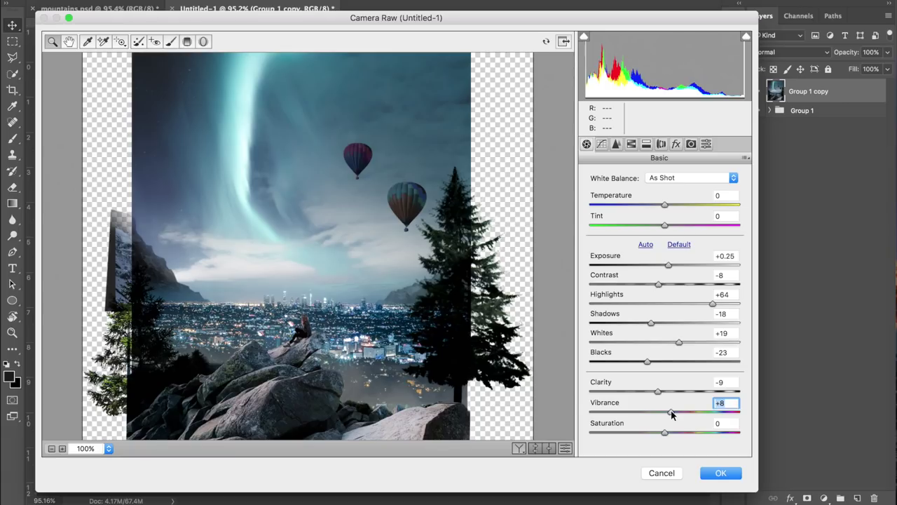
click(645, 433)
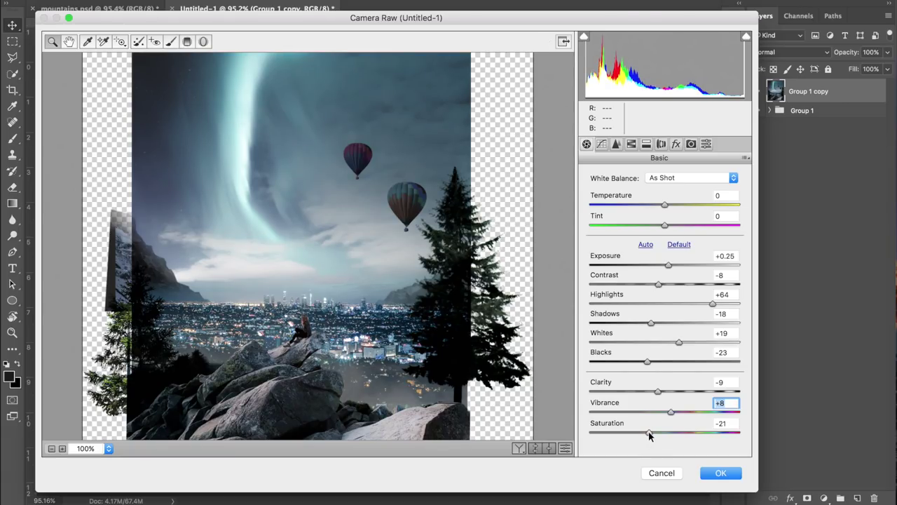
click(650, 433)
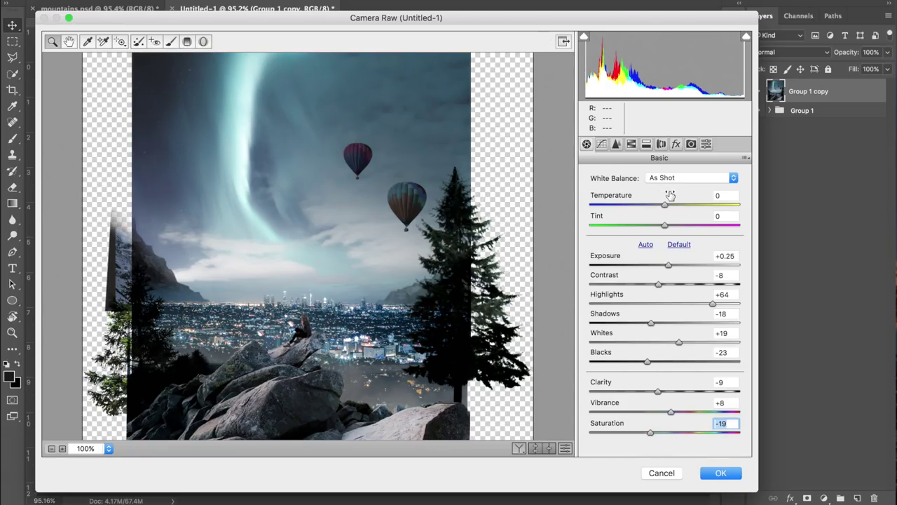
drag(665, 207, 658, 208)
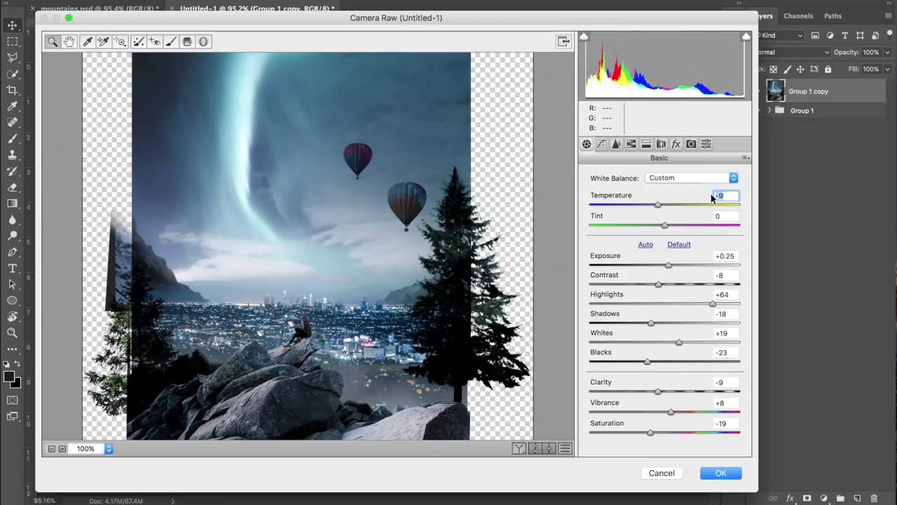
Shape the RGB point tone curve into an S, moving the highlight point to 189/200 and the shadow point to 75/62
click(600, 146)
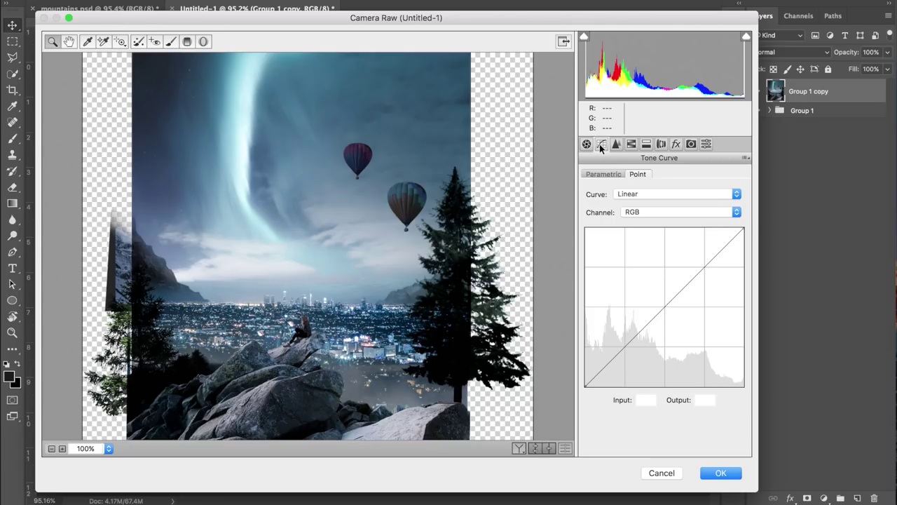
click(665, 308)
key(Up)
key(Up)
drag(702, 268, 702, 261)
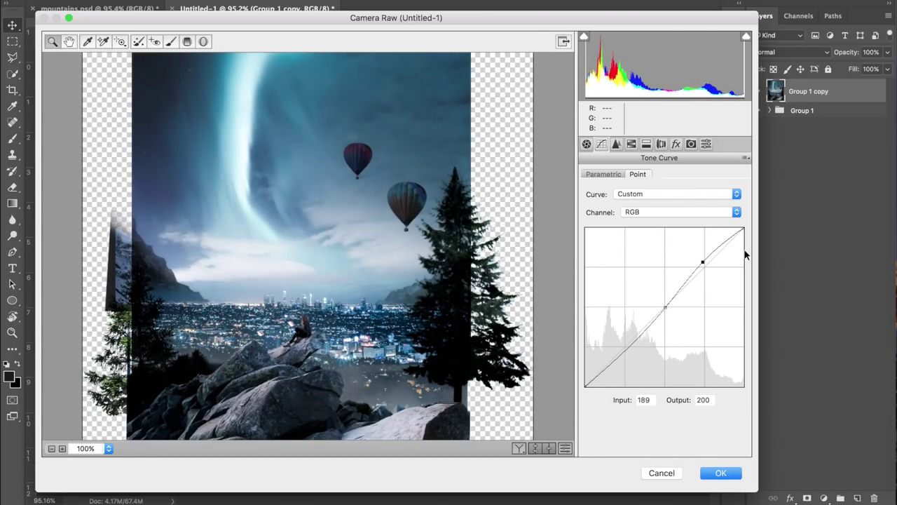
drag(631, 340, 631, 347)
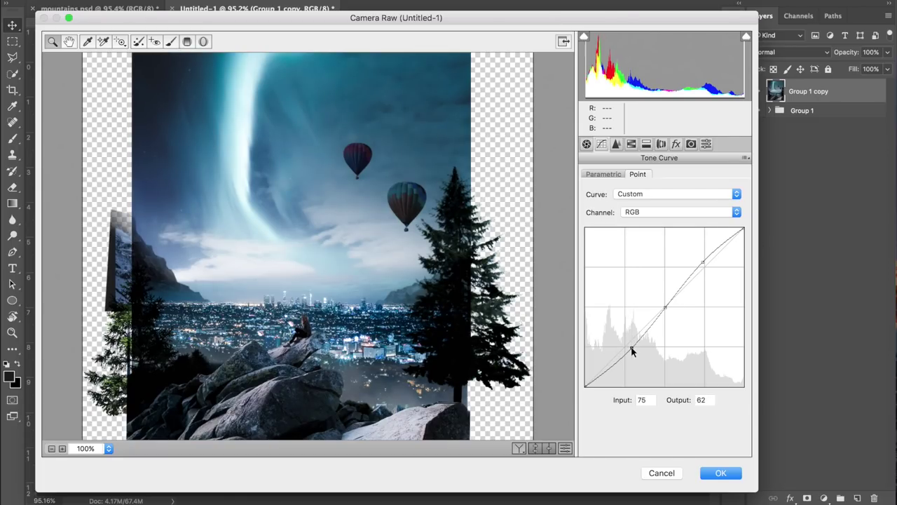
Lift the curve's black end, slightly lower its white end, and refine the shadow point to 70/66 and highlight point to 191/198
click(585, 384)
drag(585, 384, 587, 369)
drag(745, 229, 744, 232)
drag(631, 349, 629, 346)
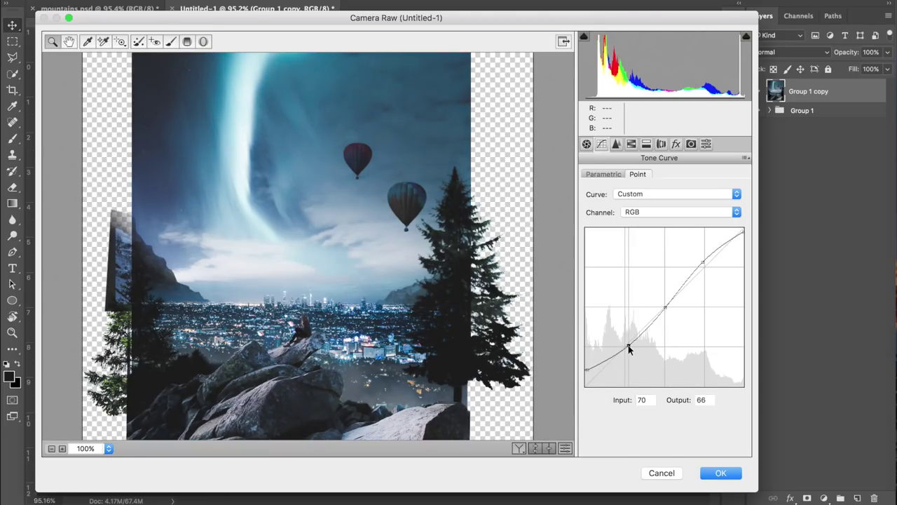
click(702, 262)
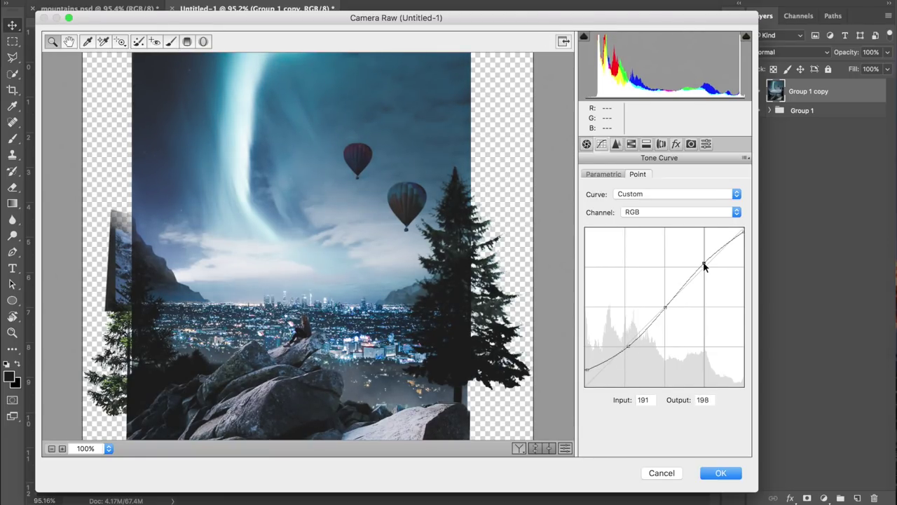
Set the luminance noise reduction to 7
click(617, 145)
drag(592, 300, 601, 301)
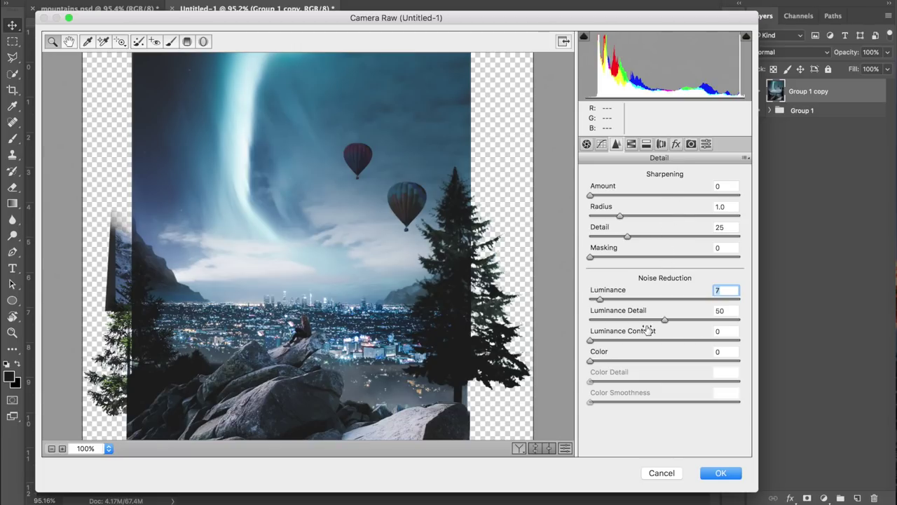
Calibrate red primary to hue +51, saturation -15 and blue primary to hue -19, saturation -9, and apply the Camera Raw Filter
click(692, 145)
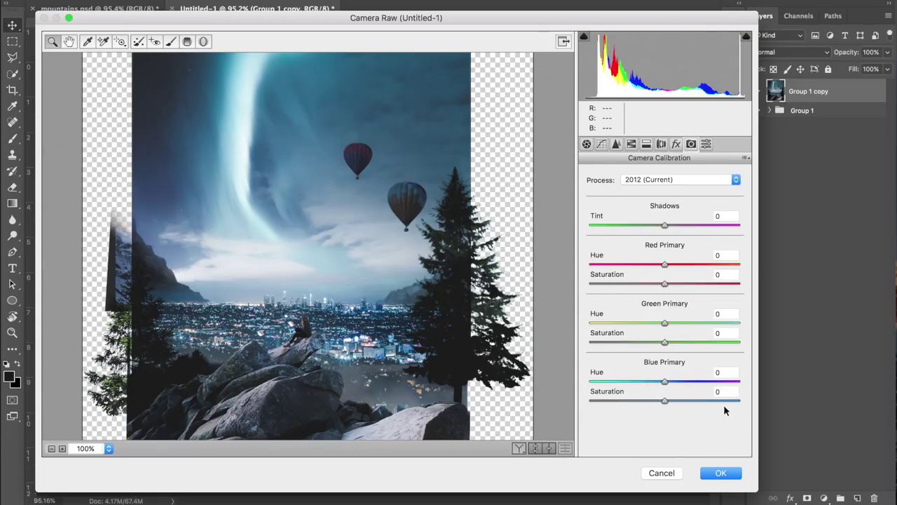
click(702, 264)
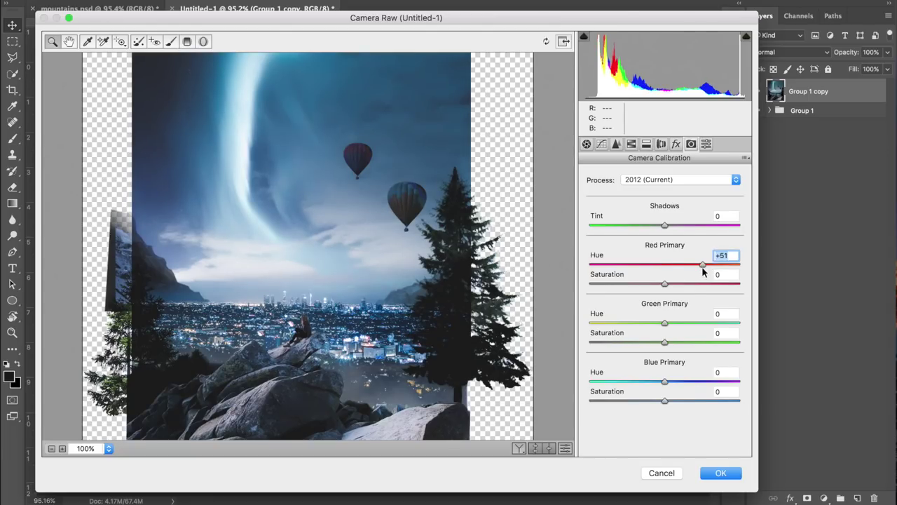
click(651, 382)
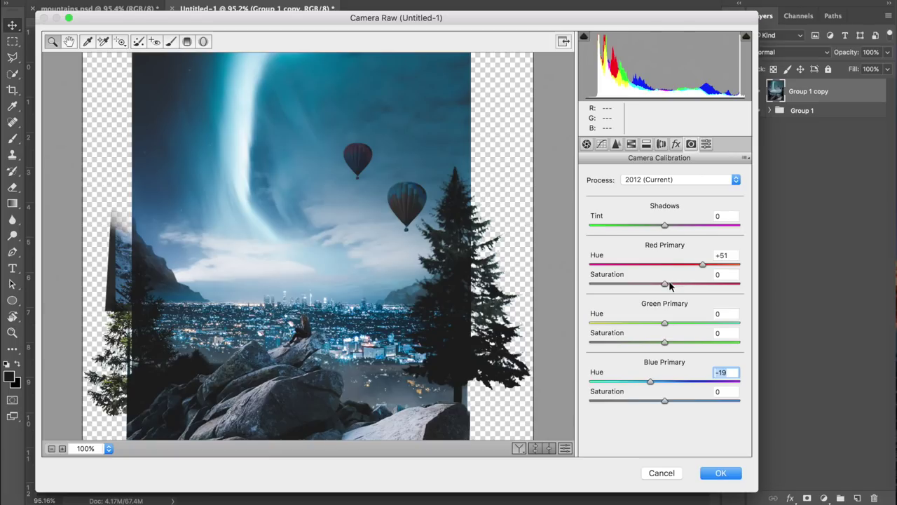
drag(667, 285, 652, 286)
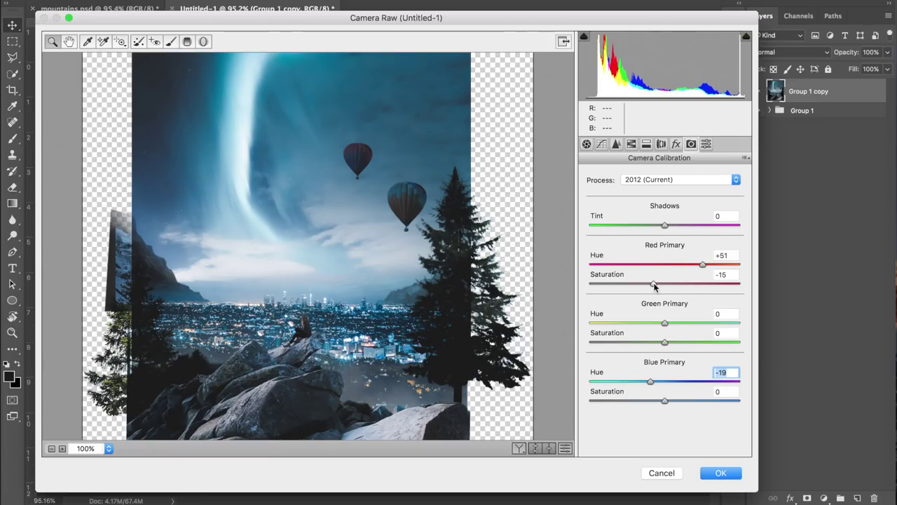
drag(663, 402, 657, 402)
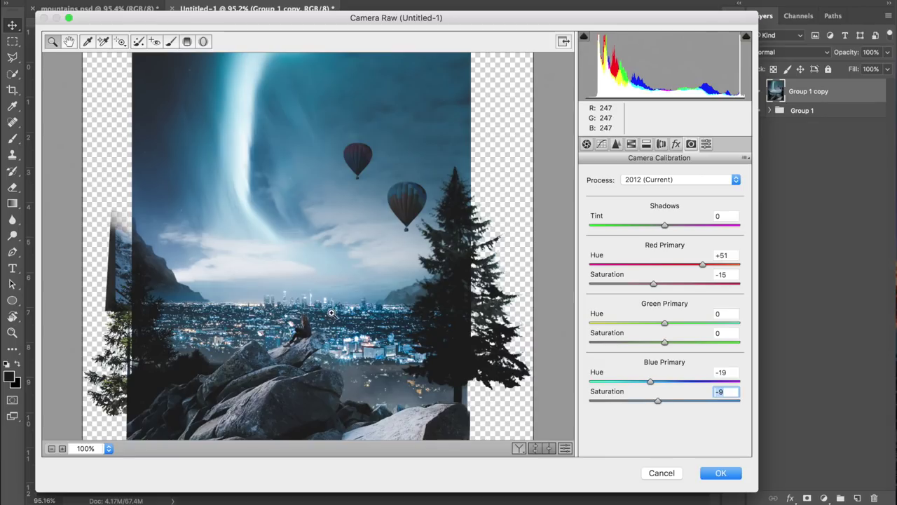
click(729, 470)
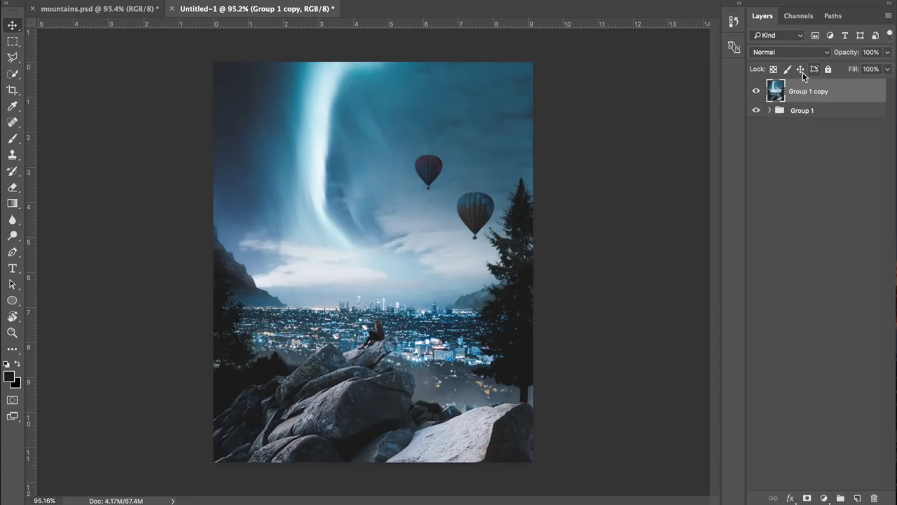
Toggle the Group 1 copy layer's visibility to compare before and after the grade, and expand Group 1 to show its layers
click(756, 91)
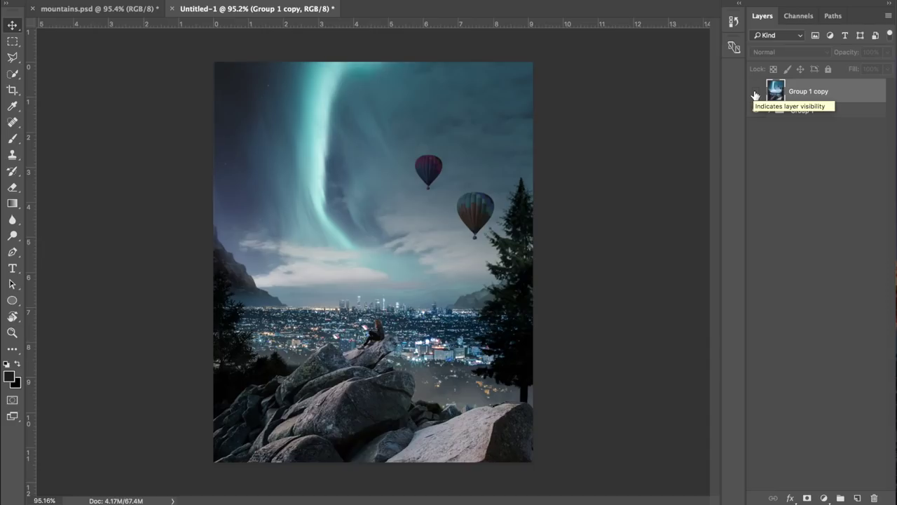
click(755, 92)
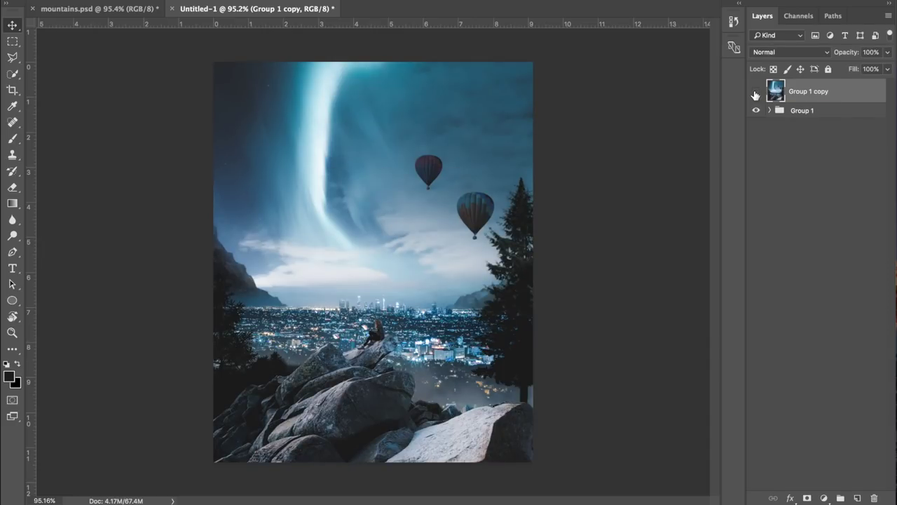
click(755, 93)
click(755, 94)
click(770, 111)
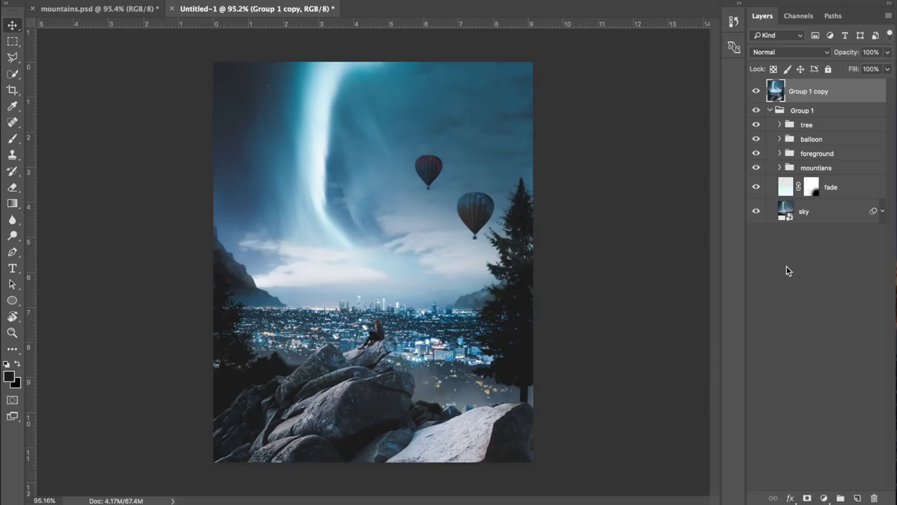
Switch to the browser to view the creator's Instagram profile, and return to the composite in Photoshop
key(super+Tab)
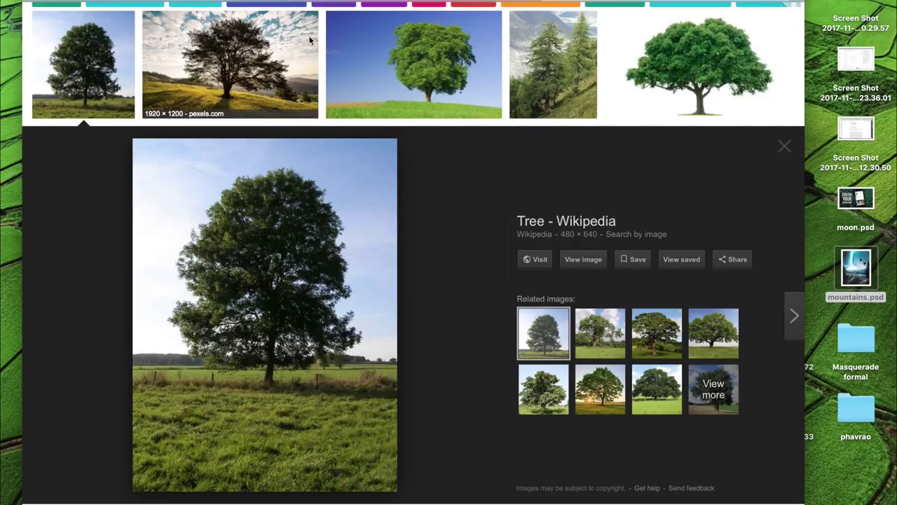
click(248, 4)
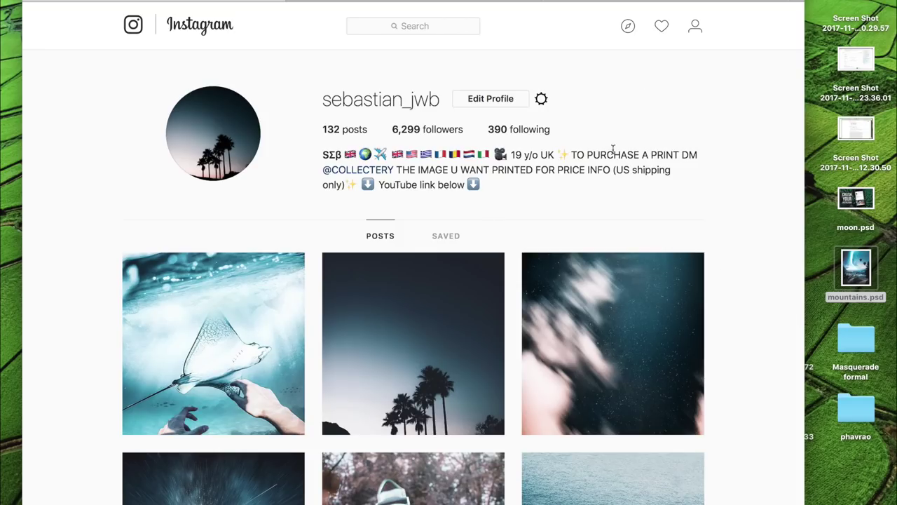
key(ctrl+Right)
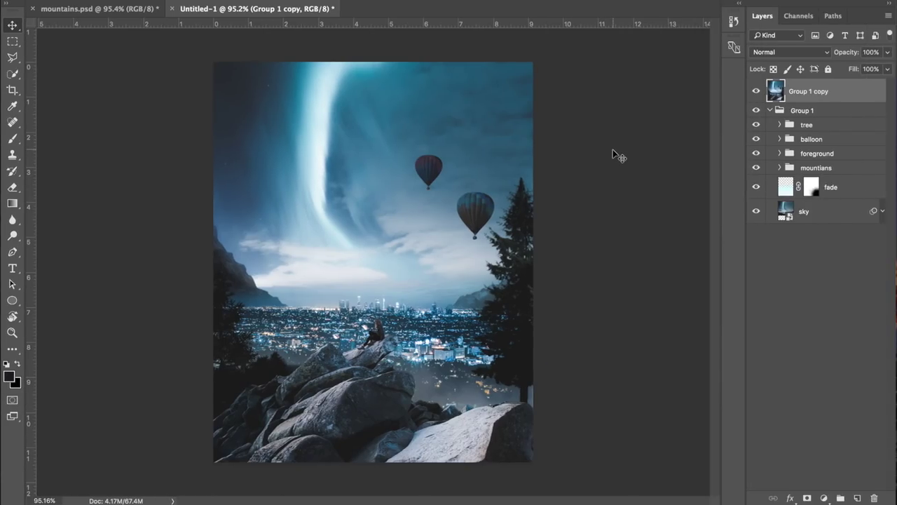